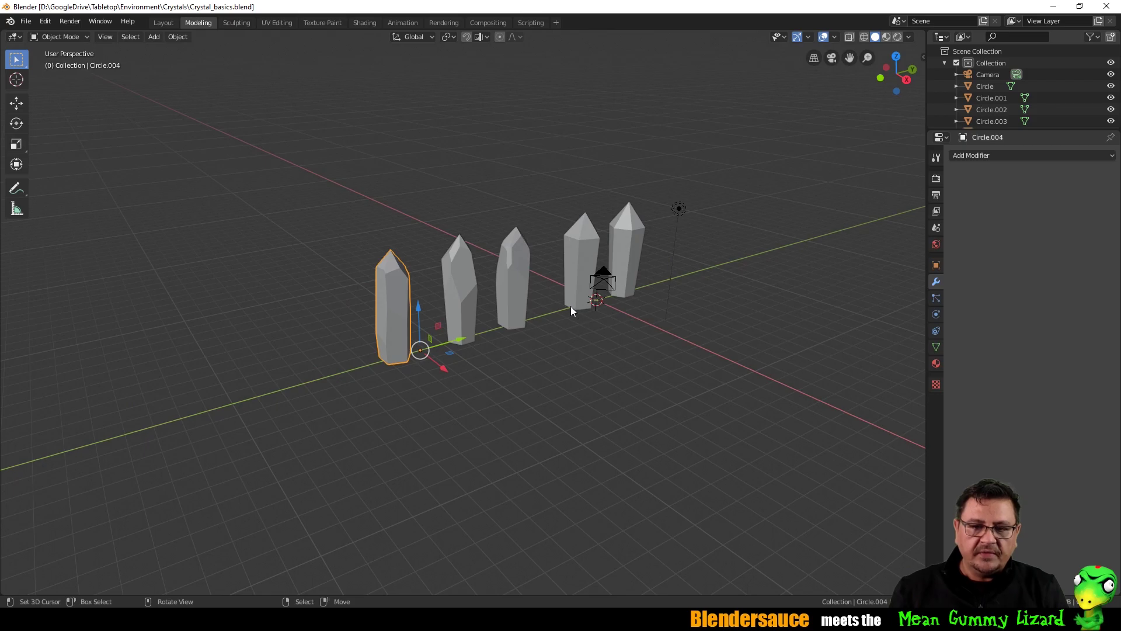
Move the three irregular crystals together backward along the X axis, away from the origin.
middle_drag(393, 328, 371, 321)
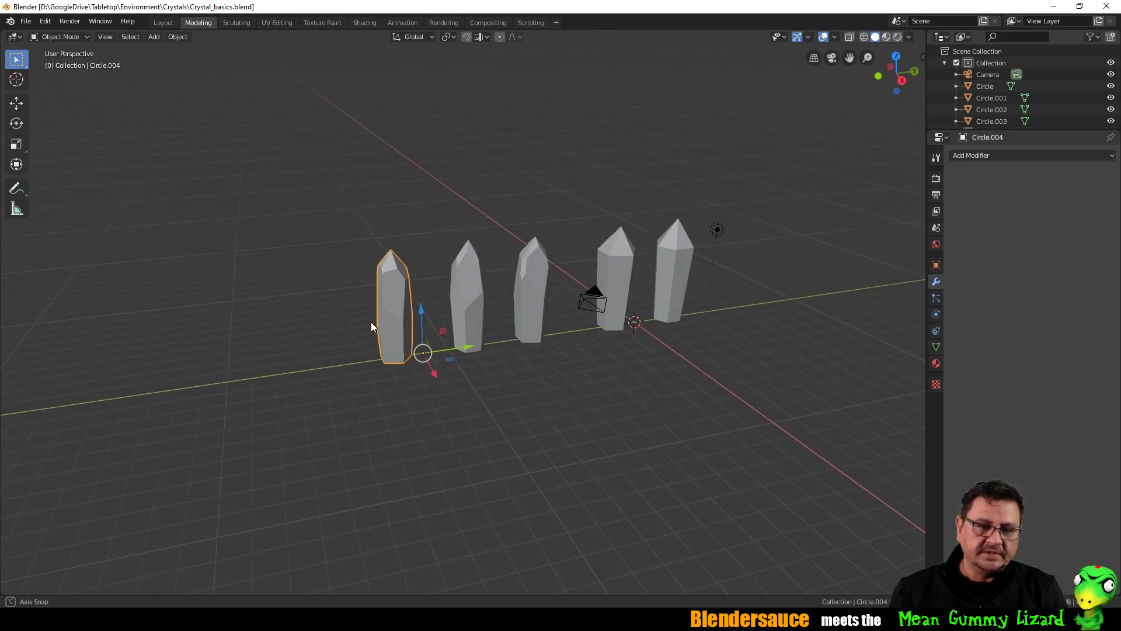
click(533, 300)
shift+click(405, 303)
shift+click(474, 324)
drag(501, 367, 418, 260)
Move the two remaining crystals about 19.4 m in the negative X direction, in line with the other three.
click(610, 275)
shift+click(674, 280)
key(g)
key(x)
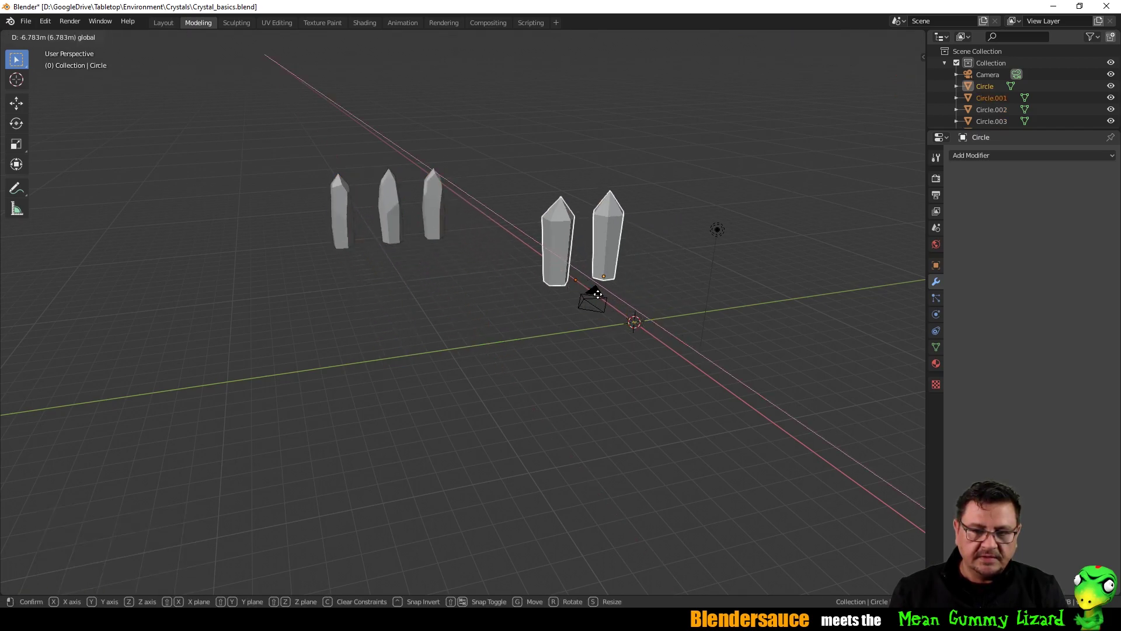
click(525, 263)
Add a circle mesh with 5 vertices at the world origin.
middle_drag(693, 328, 552, 318)
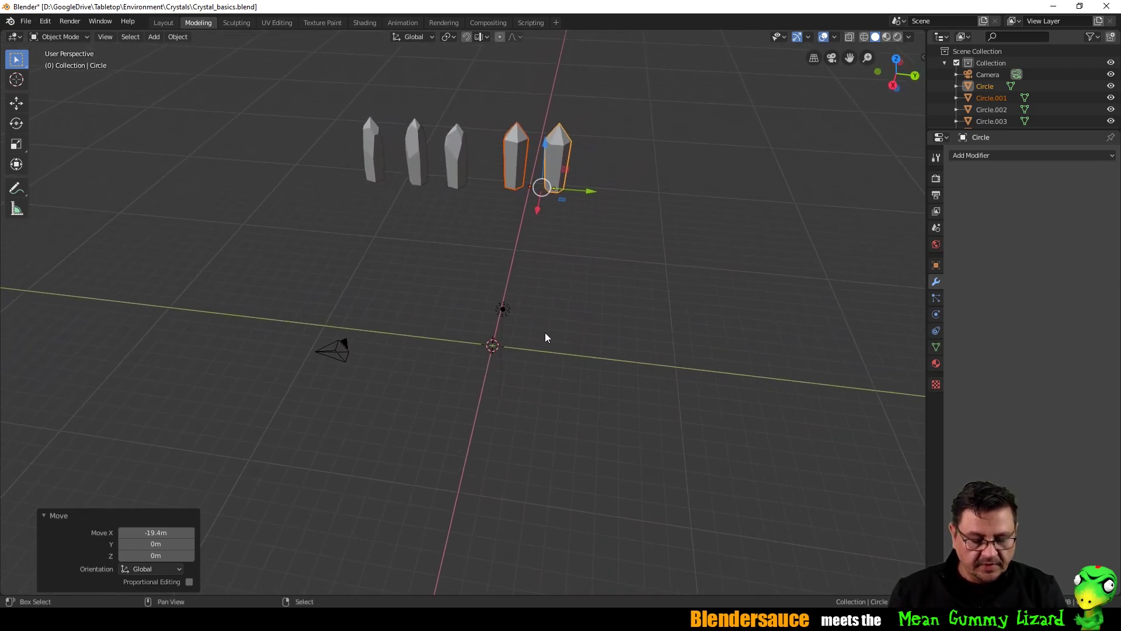
key(shift+a)
mouse_move(545, 332)
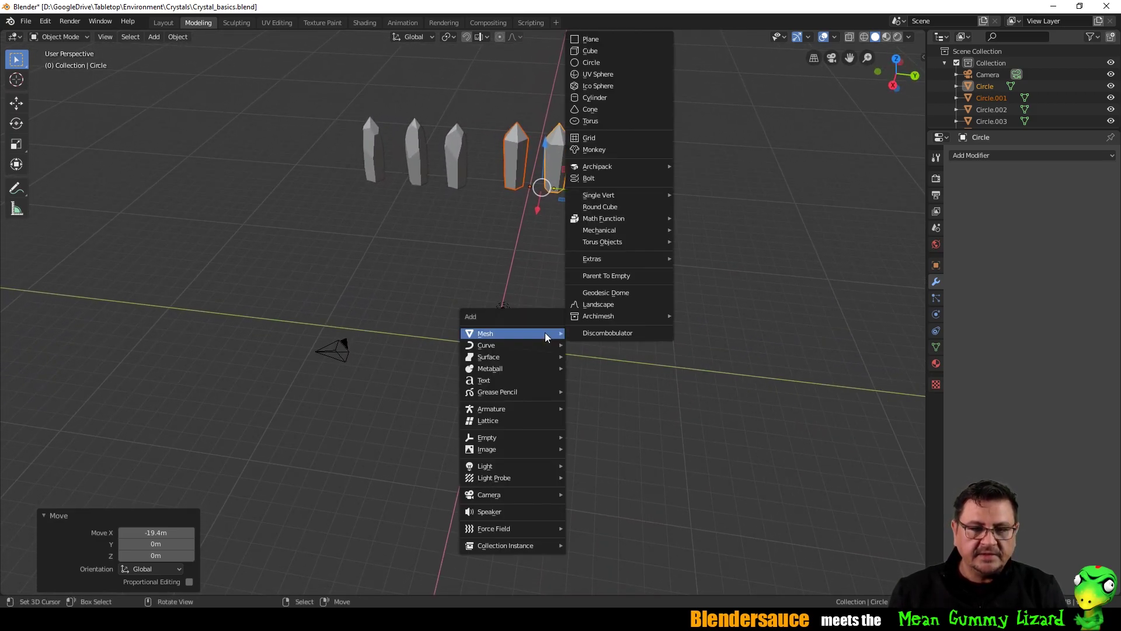
click(617, 63)
click(170, 457)
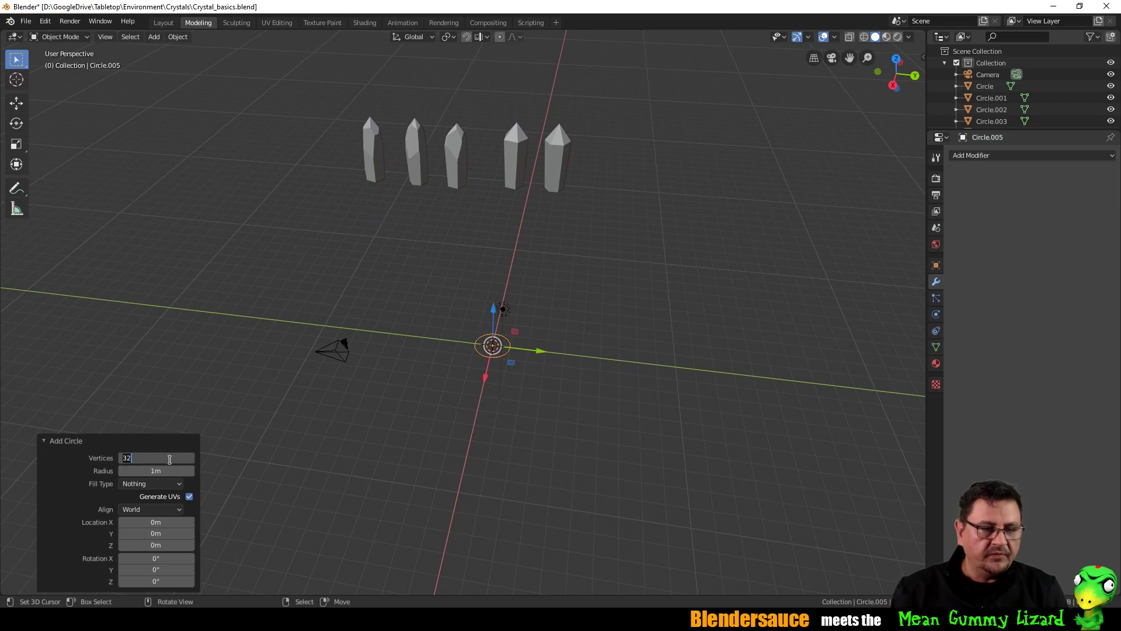
text(5)
key(Return)
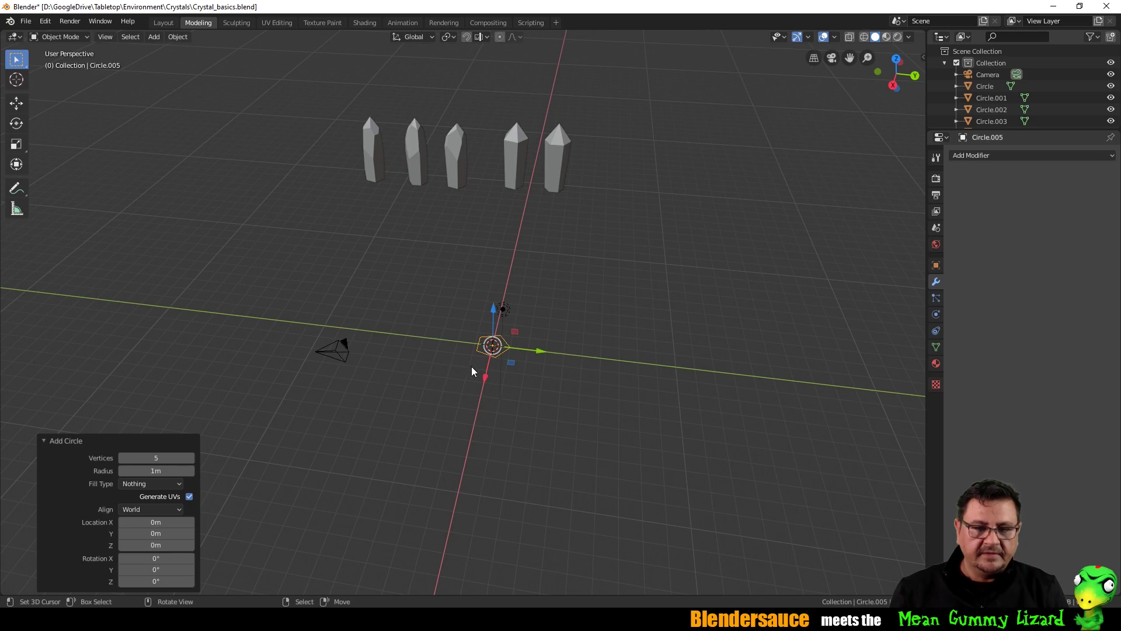
Extrude the pentagon's outline in place in Edit Mode and scale the new ring inward to about 0.262.
scroll(467, 368, up, 3)
key(Tab)
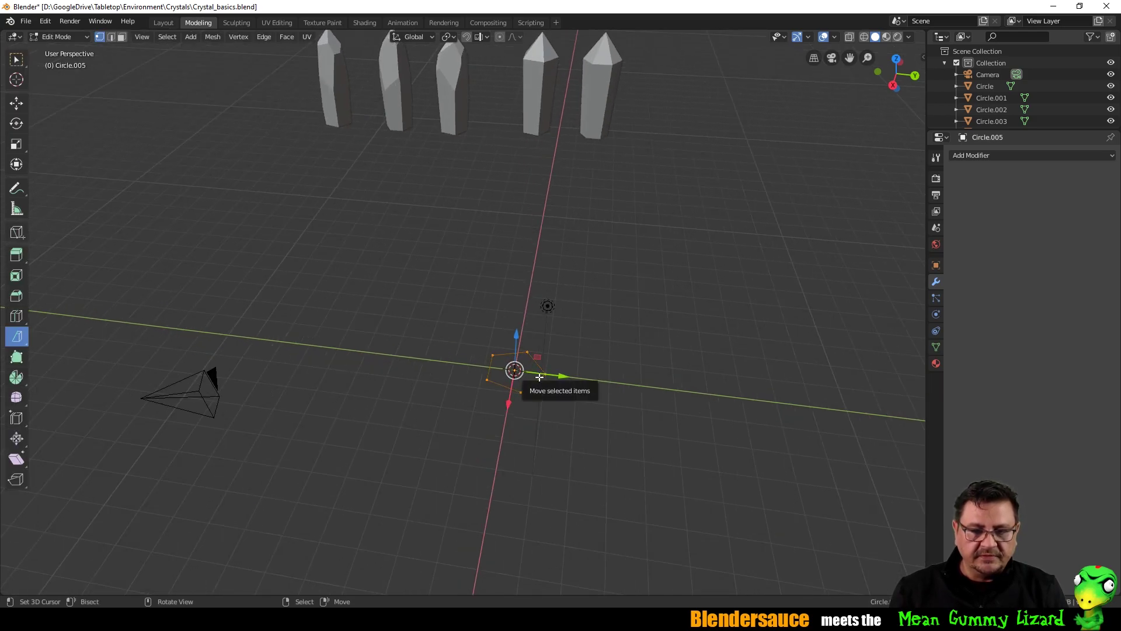
key(KP_1)
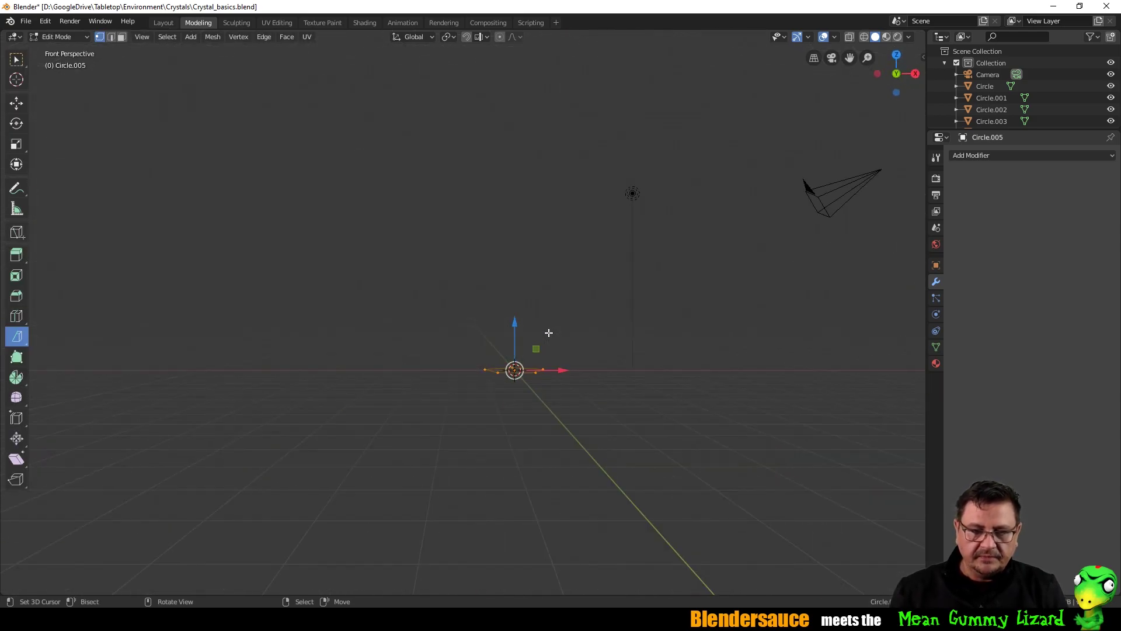
key(KP_5)
key(KP_7)
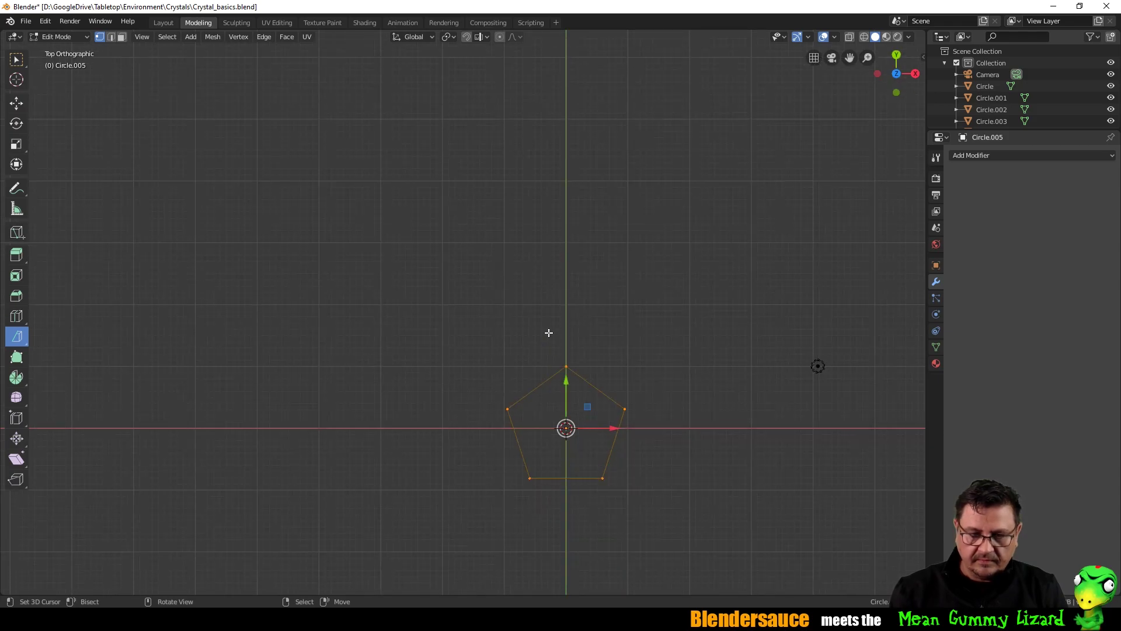
key(e)
right_click(617, 397)
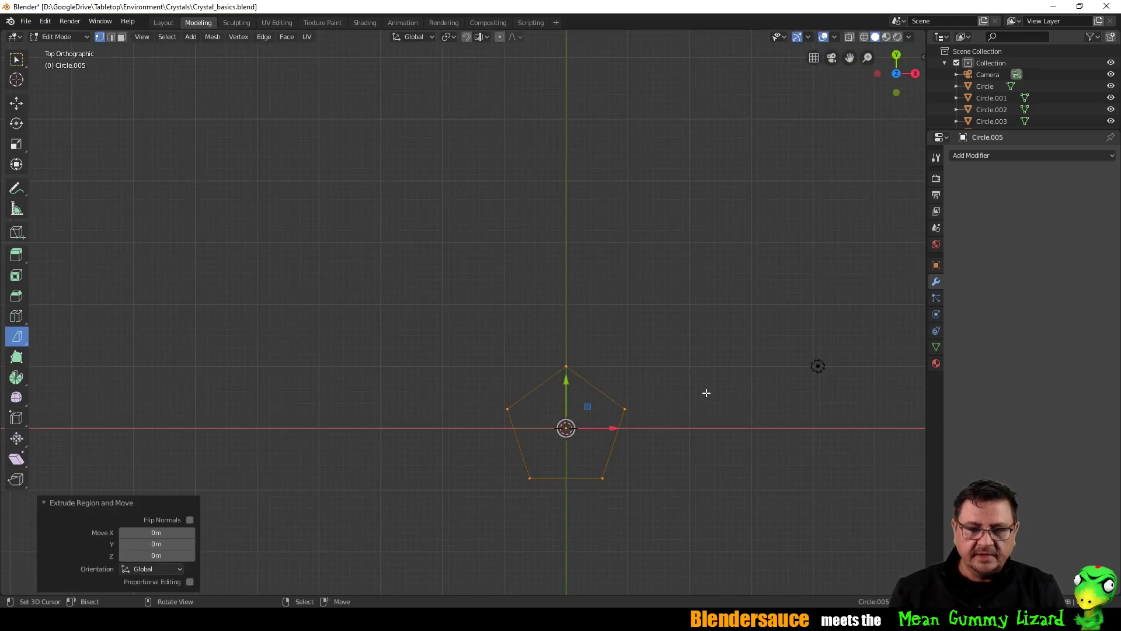
key(s)
click(602, 412)
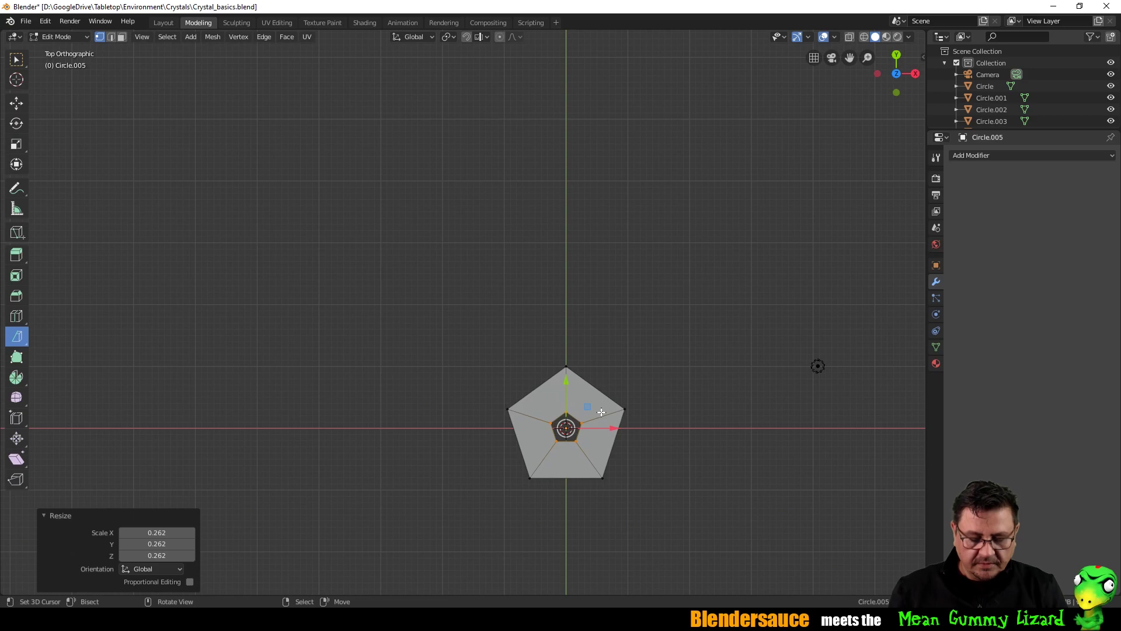
Merge the inner ring's vertices at center and raise the merged point about 1.25 m along Z to form the tip.
right_click(602, 412)
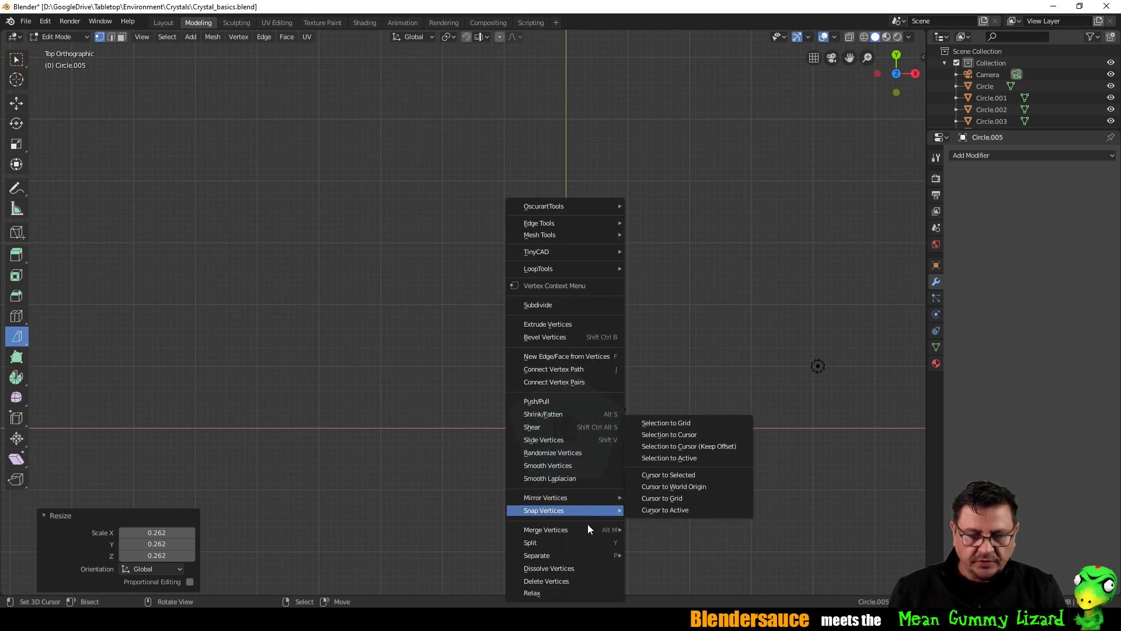
mouse_move(587, 530)
click(705, 533)
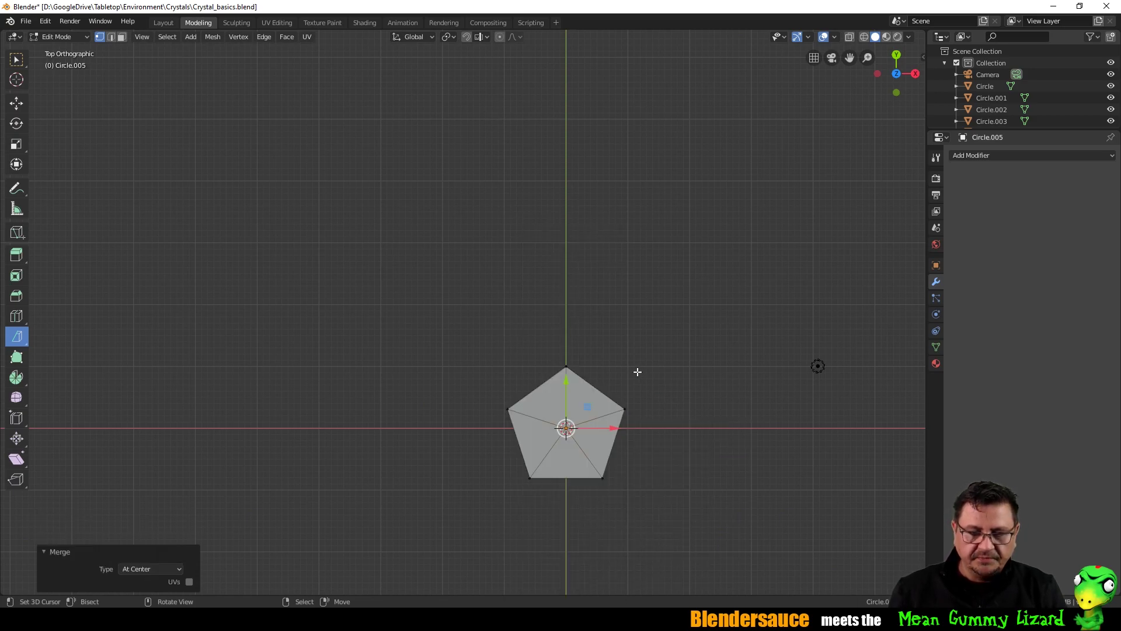
key(KP_1)
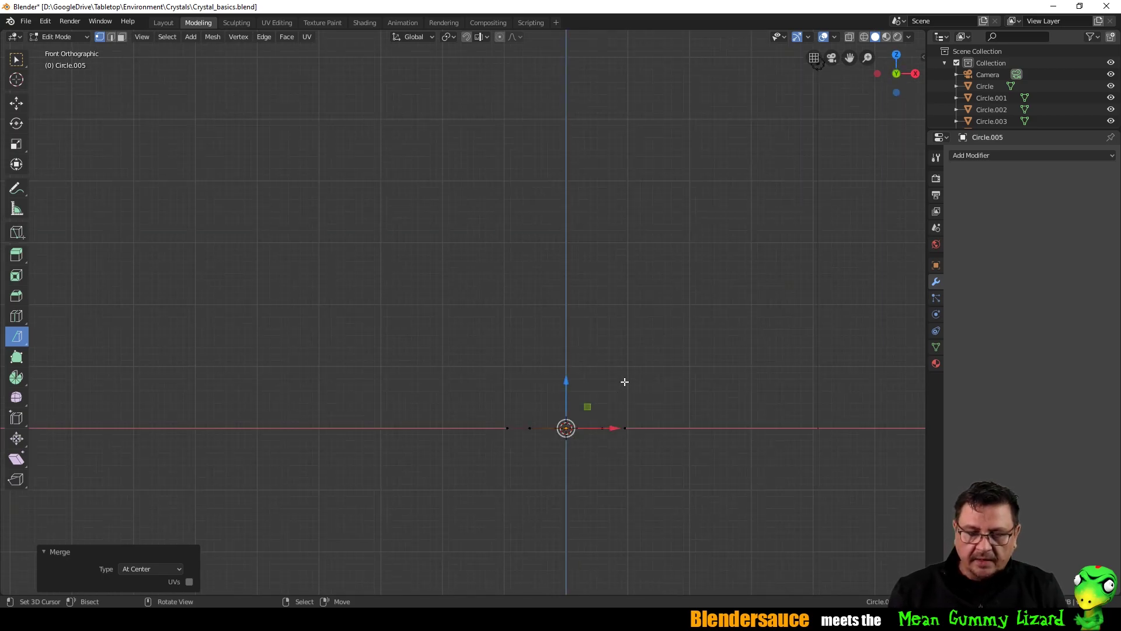
key(g)
key(z)
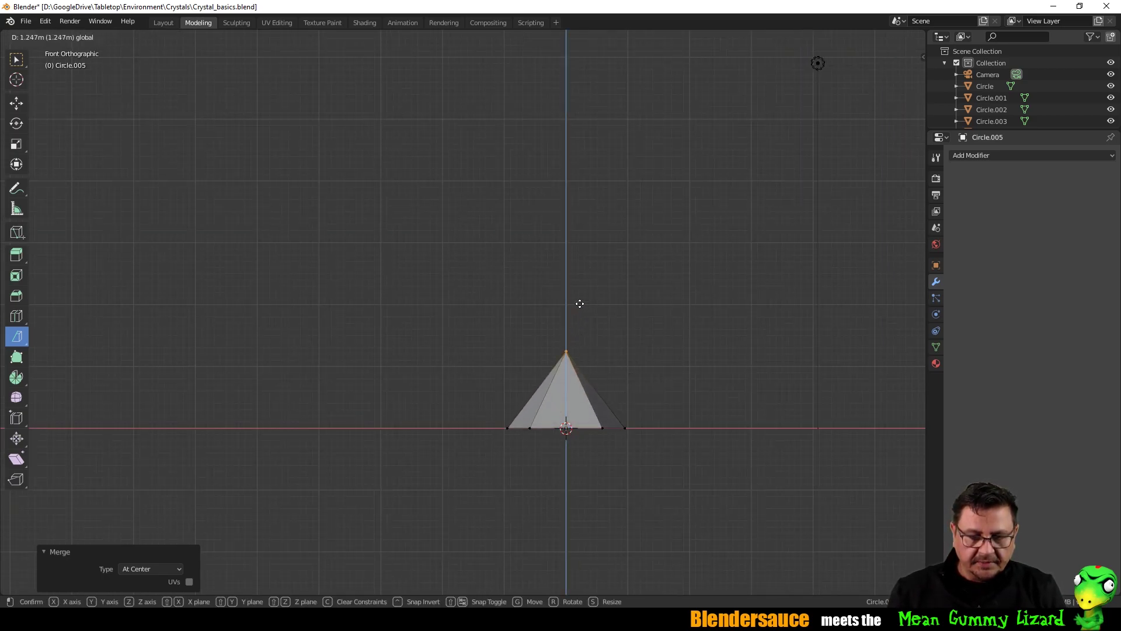
click(579, 303)
Switch the viewport to Look Dev shading and turn on X-ray display.
scroll(511, 399, down, 1)
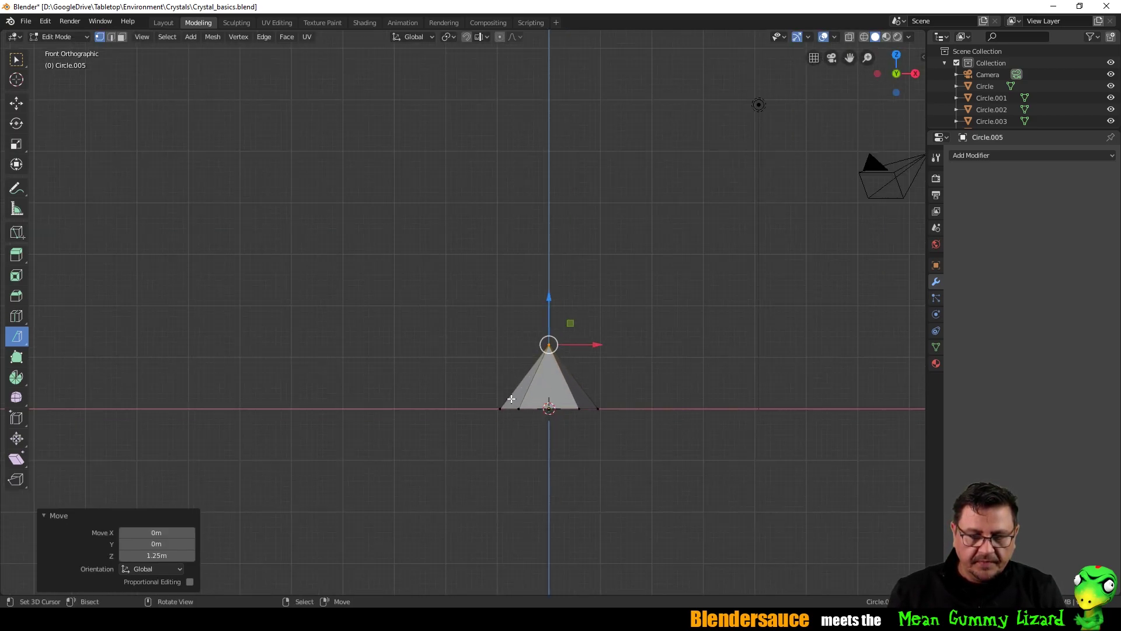
key(a)
click(480, 394)
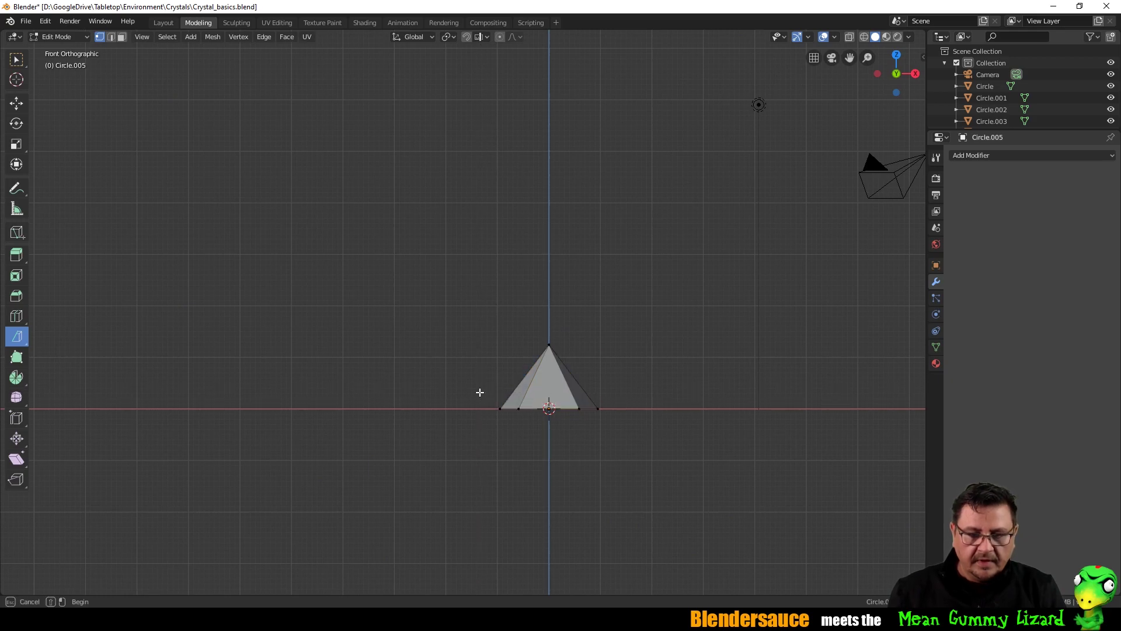
key(z)
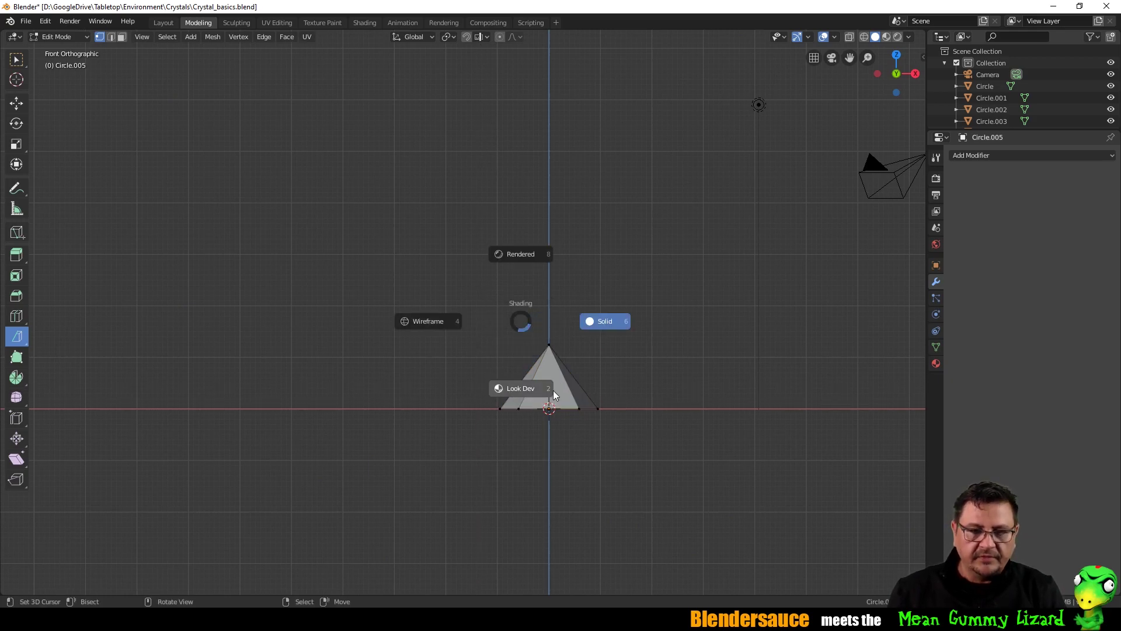
click(521, 389)
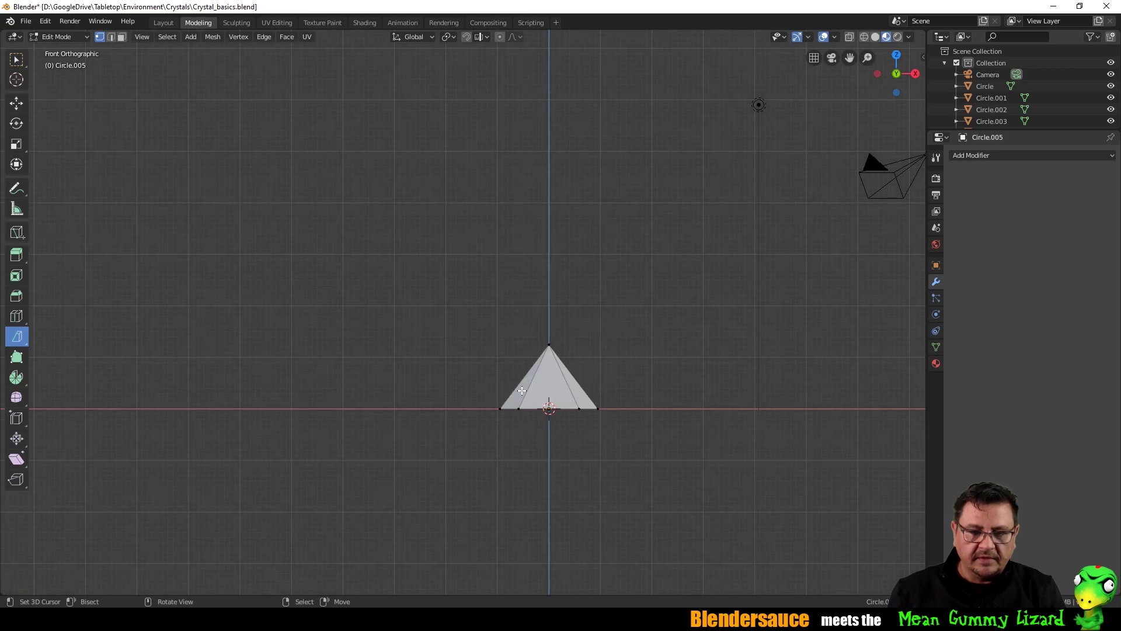
middle_drag(641, 272, 566, 326)
click(849, 37)
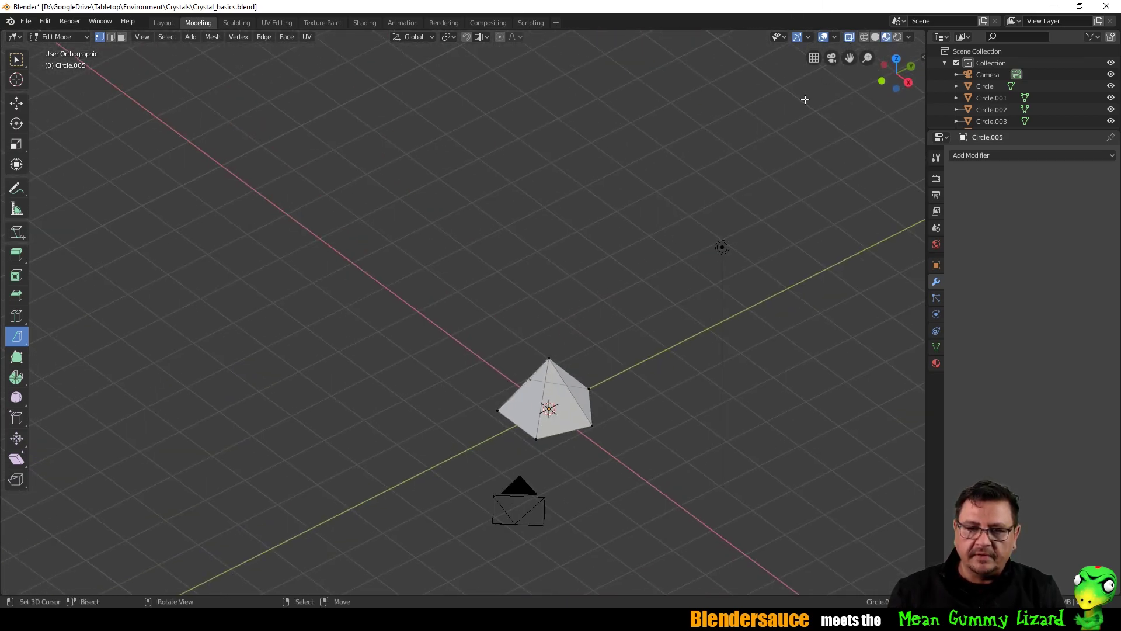
Select only the base vertices of the tip in front view and extrude them about 5 m down along Z.
key(KP_1)
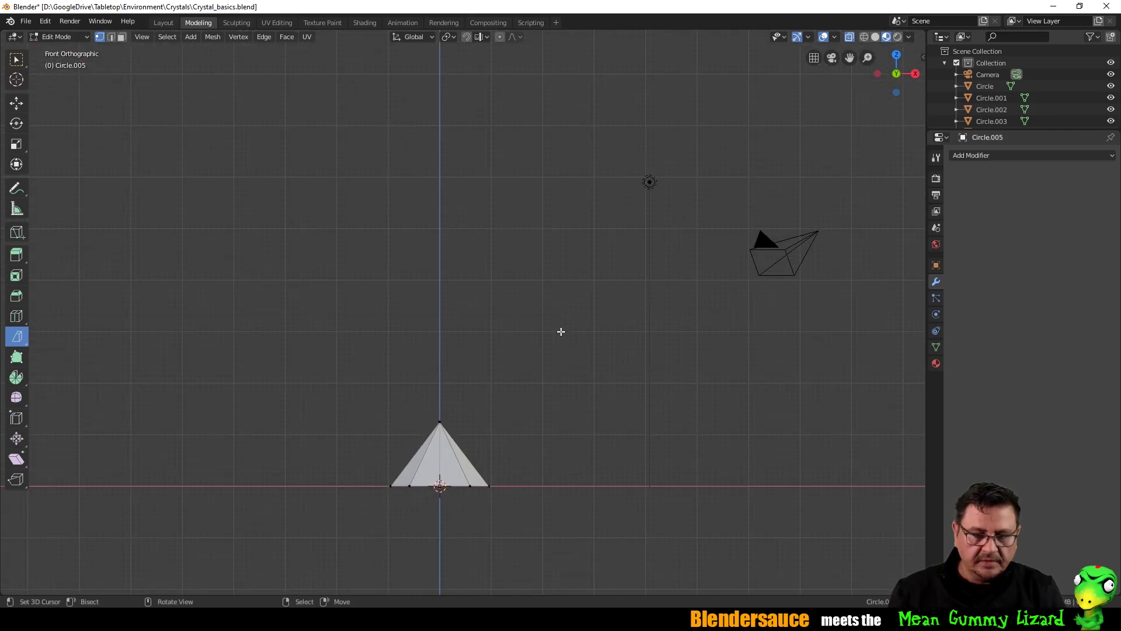
shift+middle_drag(561, 328, 615, 280)
key(a)
key(alt+a)
key(b)
drag(415, 415, 606, 456)
shift+middle_drag(548, 333, 585, 212)
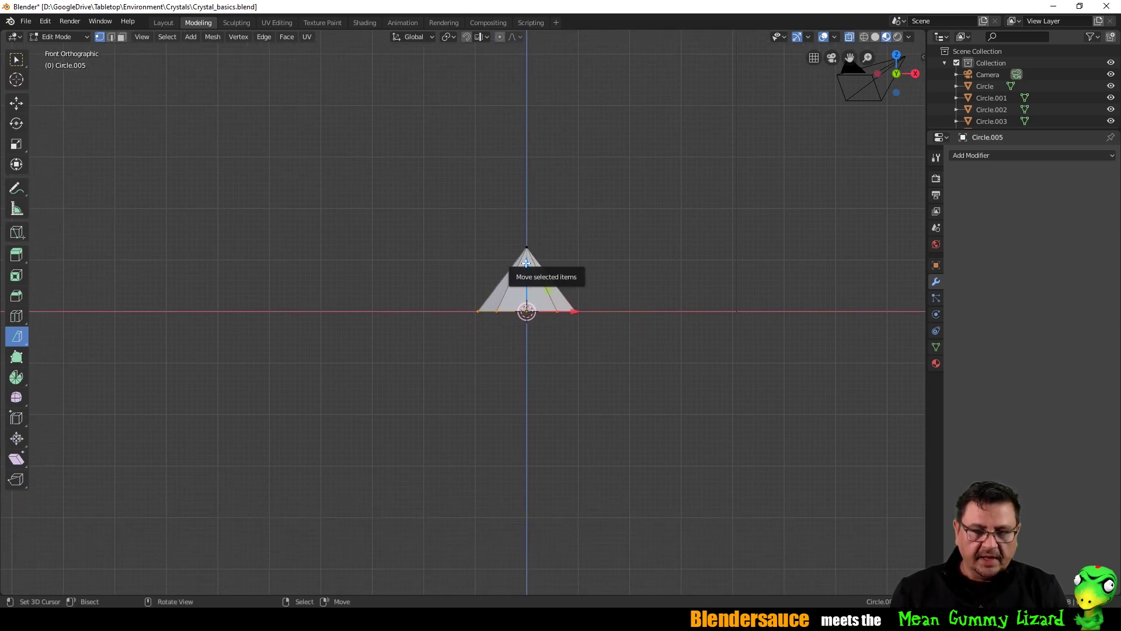
key(e)
key(z)
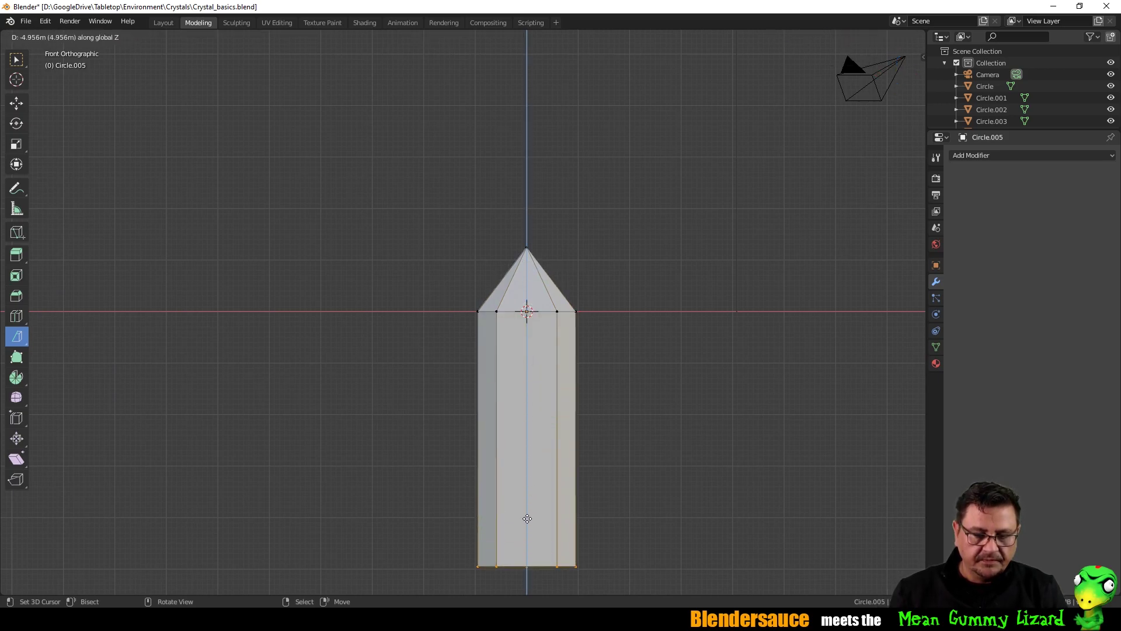
click(527, 520)
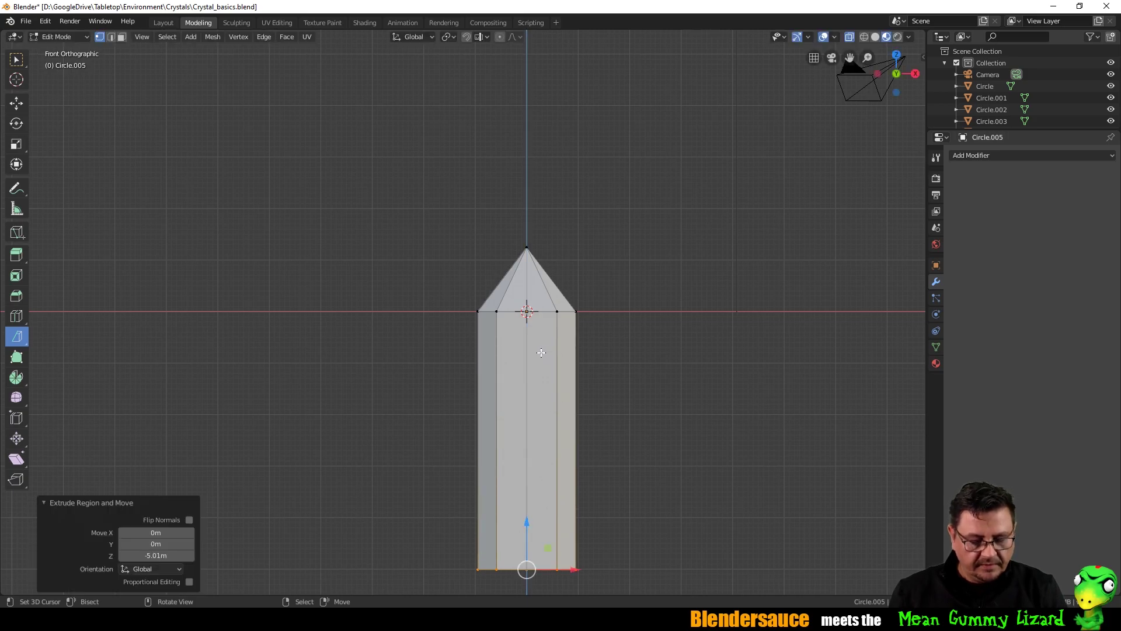
Move the entire crystal mesh up 5 m along Z so its base sits at the origin.
key(a)
key(alt+a)
key(a)
drag(527, 377, 545, 117)
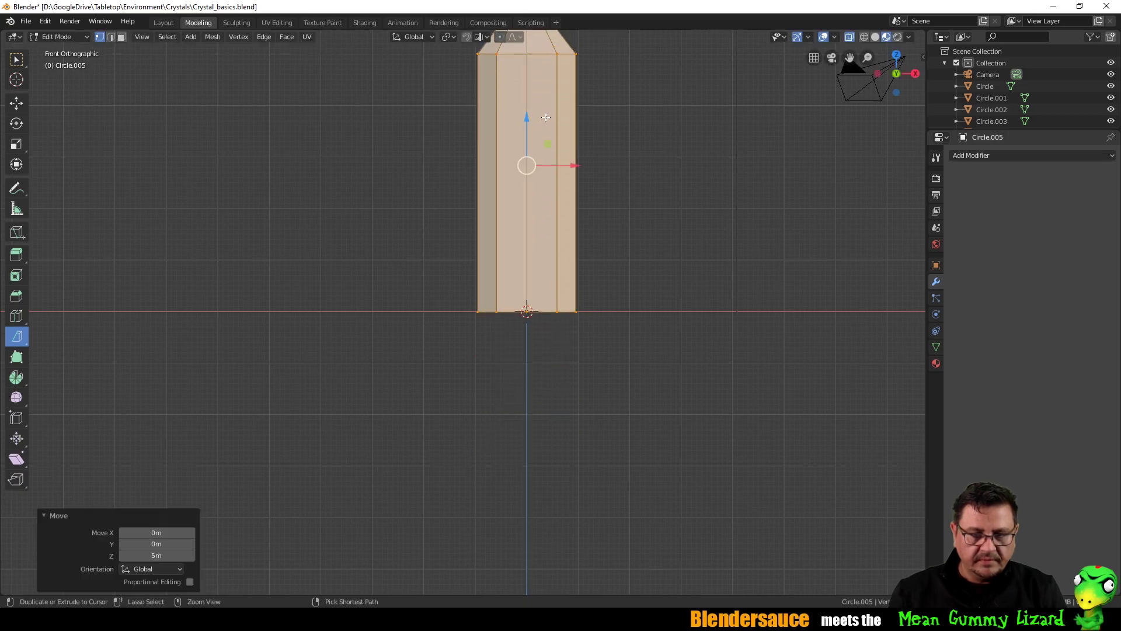
Examine the basic crystal shape from several angles, in both Edit Mode and Object Mode.
middle_drag(628, 113, 597, 302)
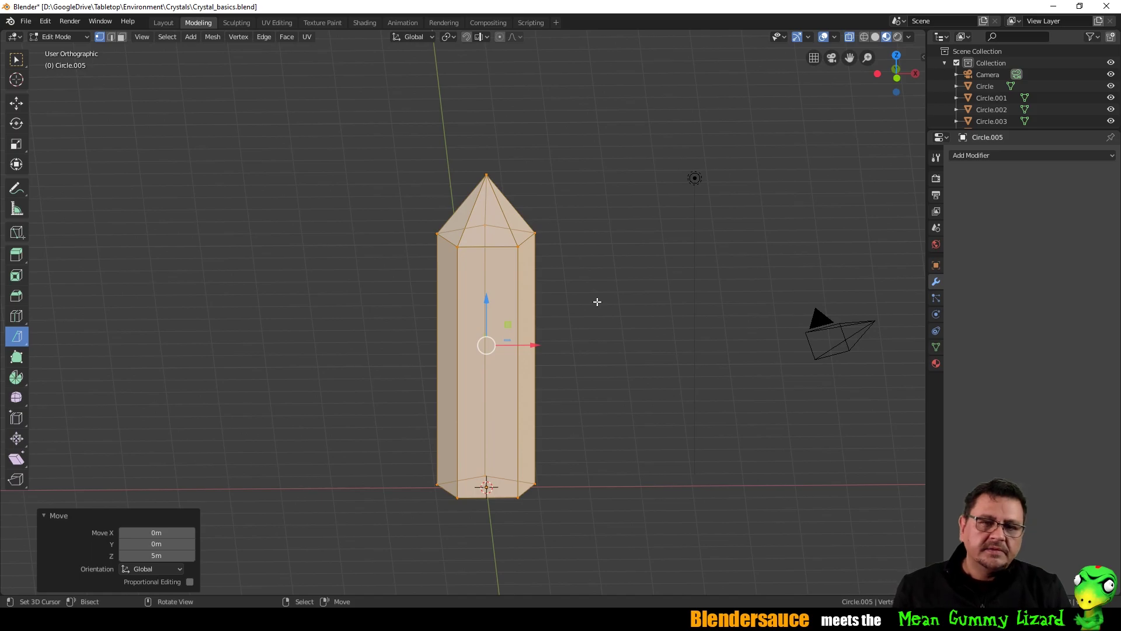
middle_drag(541, 232, 467, 426)
middle_drag(471, 353, 427, 450)
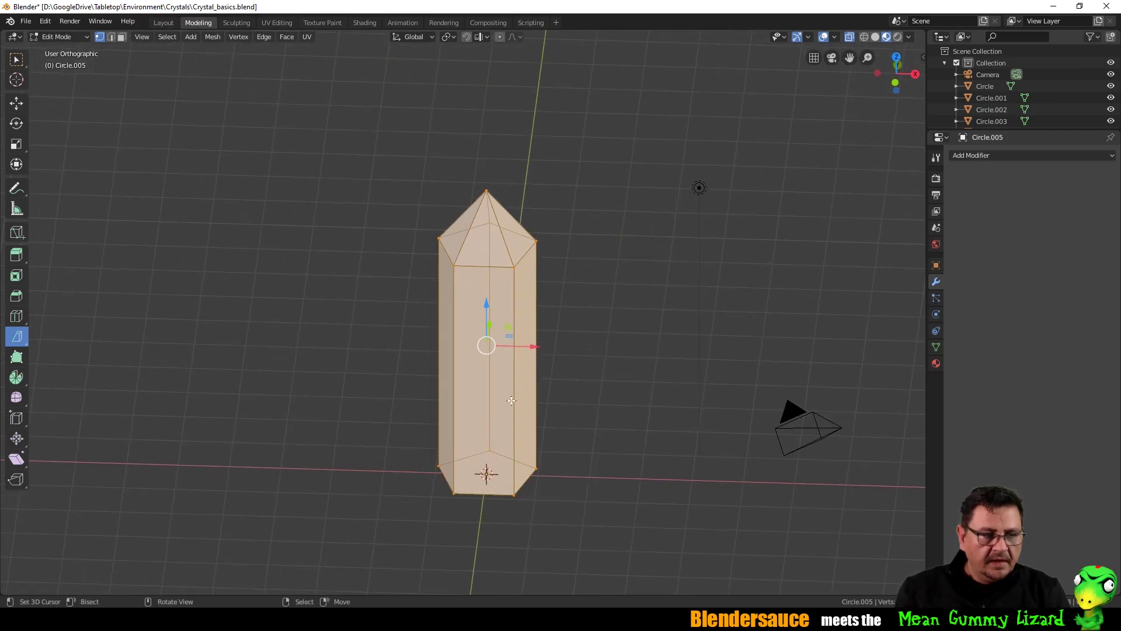
middle_drag(520, 368, 466, 294)
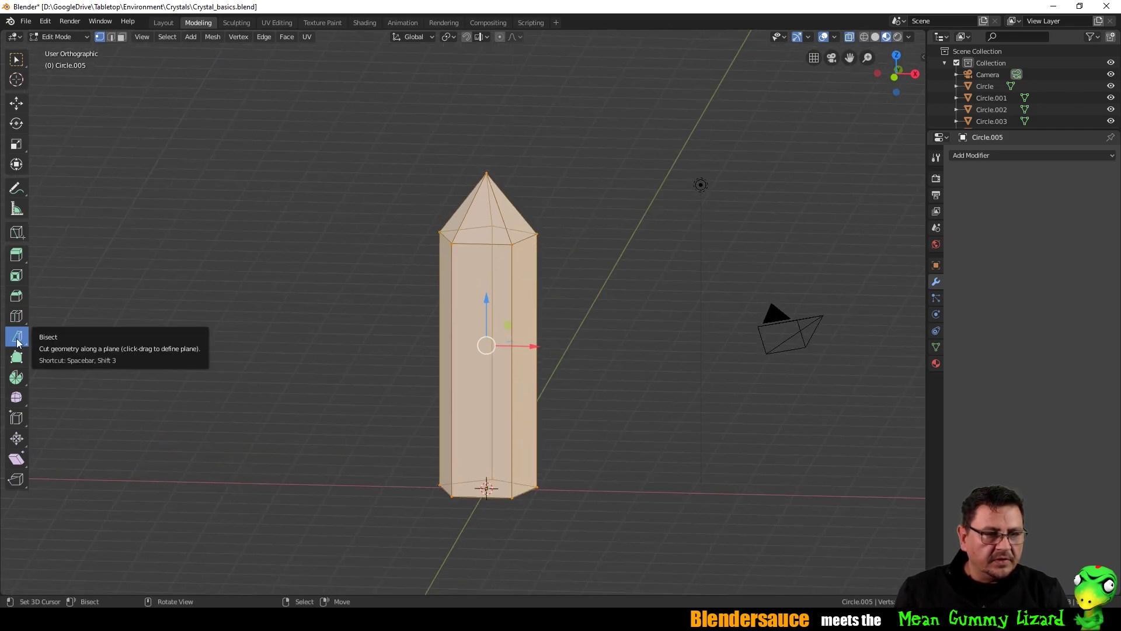
middle_drag(336, 284, 359, 246)
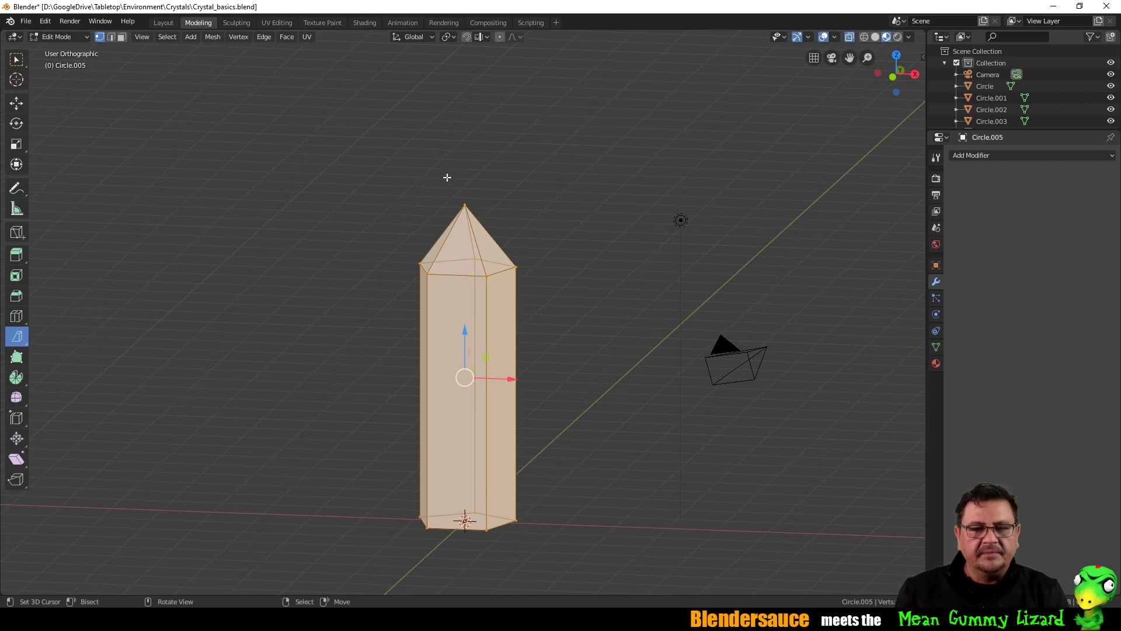
middle_drag(533, 161, 580, 204)
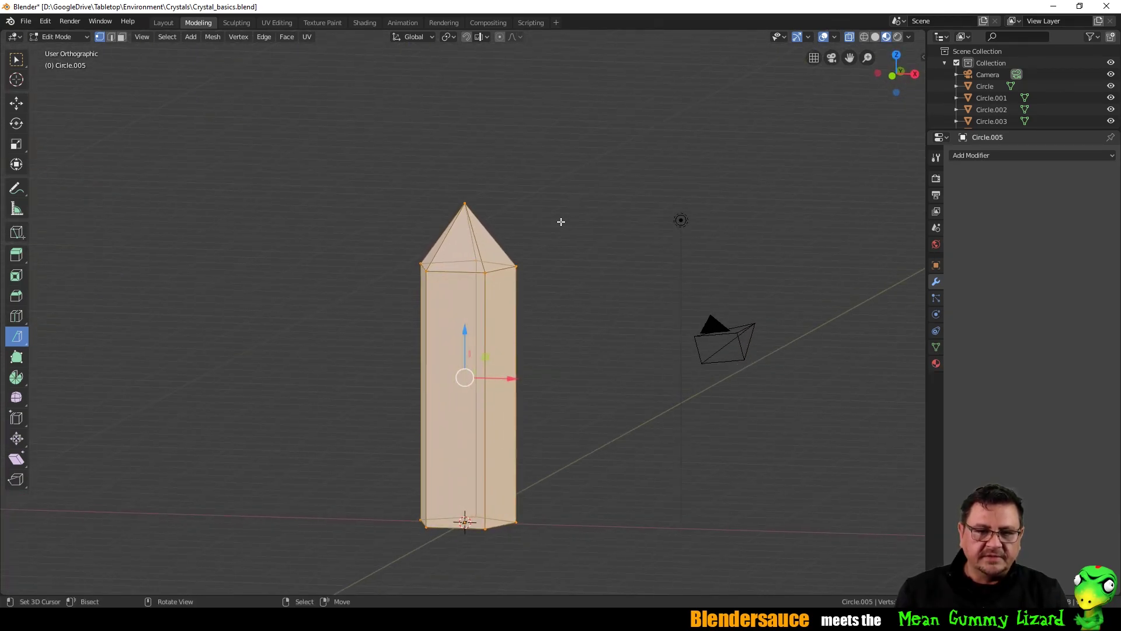
key(Tab)
mouse_move(553, 250)
middle_down()
mouse_move(570, 325)
mouse_move(422, 327)
mouse_move(593, 275)
mouse_move(571, 243)
mouse_move(579, 266)
mouse_move(564, 267)
middle_up()
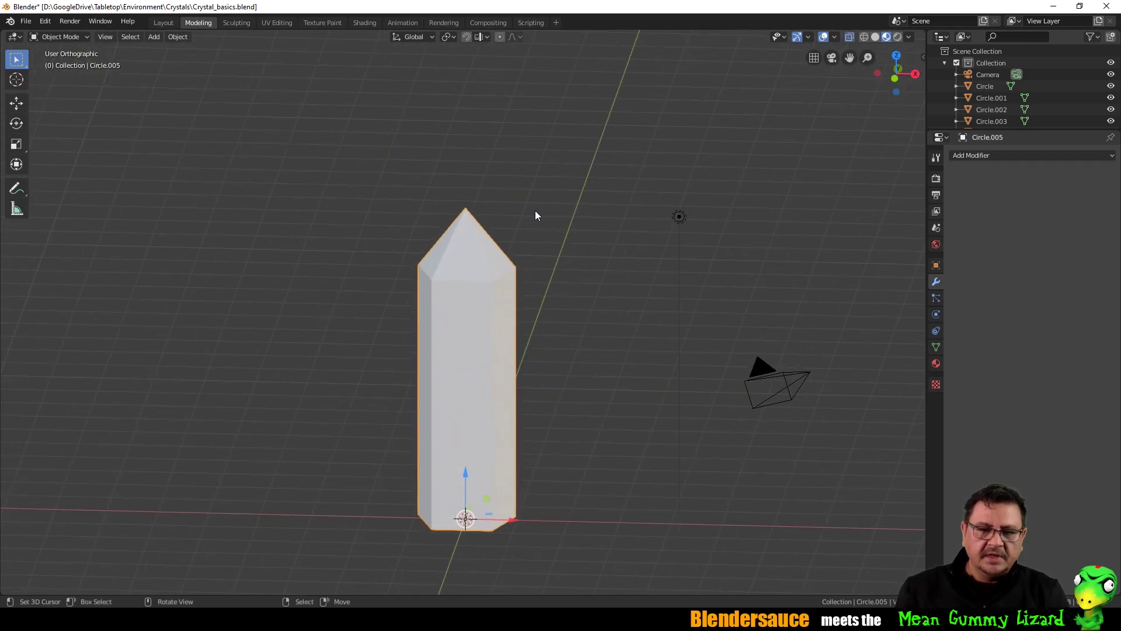
Bisect the whole crystal with a steep diagonal plane across its upper right side, with Clear Outer enabled.
key(Tab)
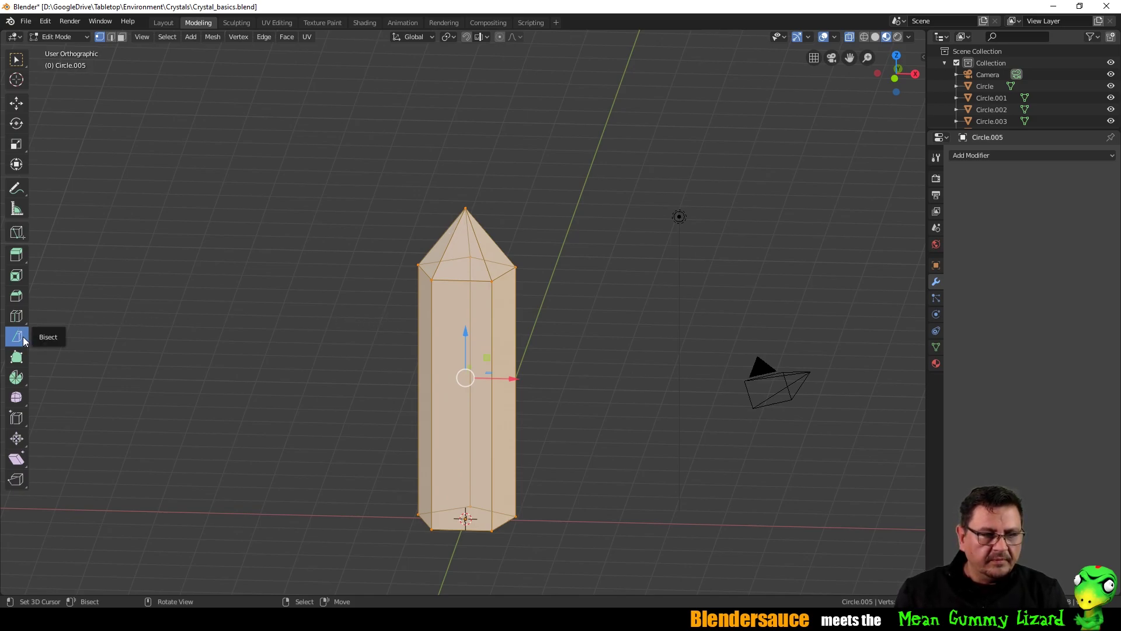
drag(463, 152, 547, 512)
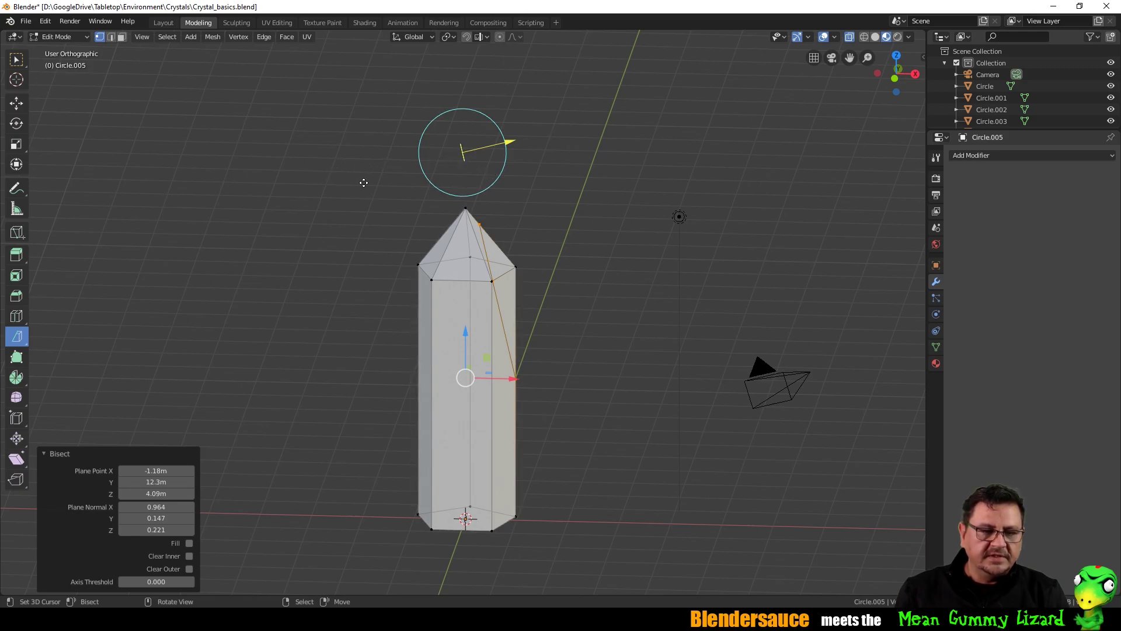
click(189, 568)
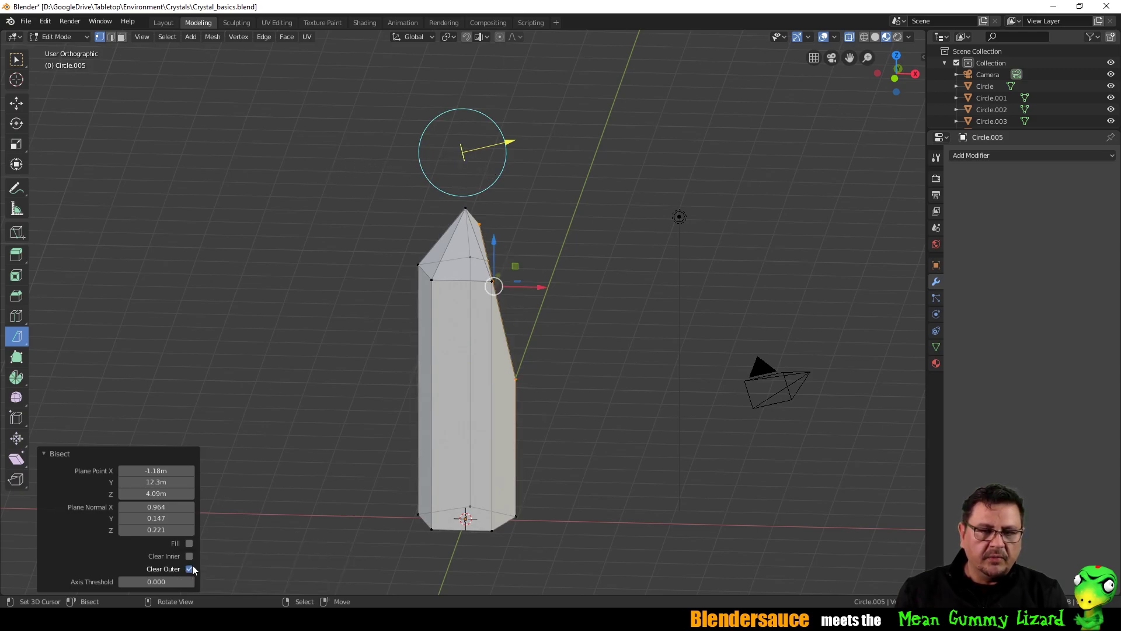
middle_drag(372, 428, 296, 425)
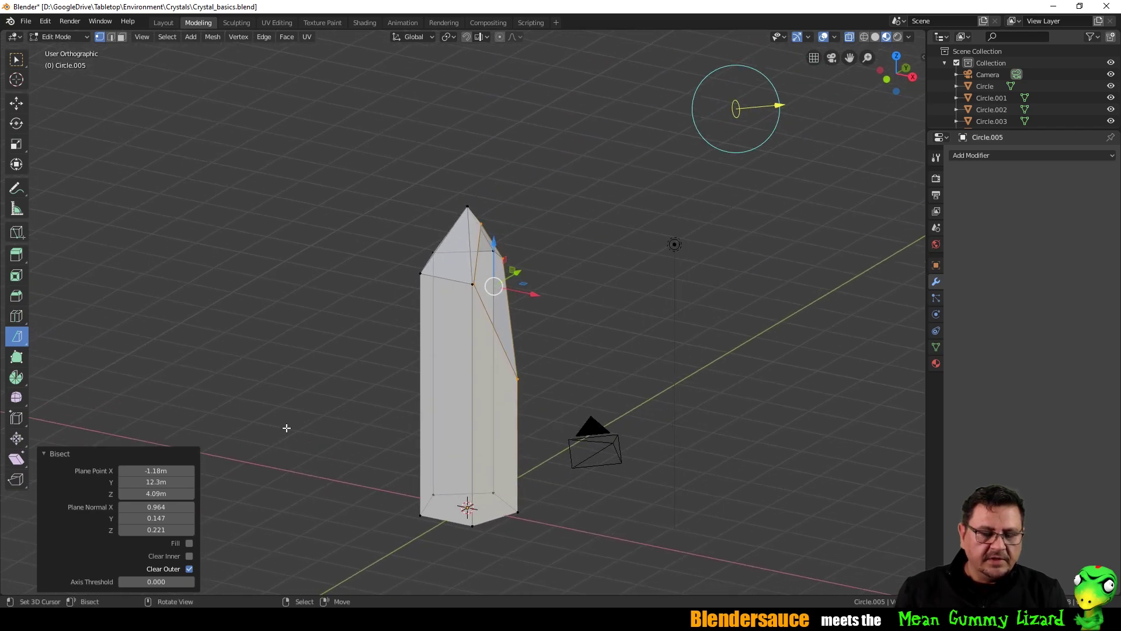
Enable Fill for the diagonal bisect cut on the crystal so the open side gets a face.
click(189, 543)
middle_drag(292, 306, 380, 288)
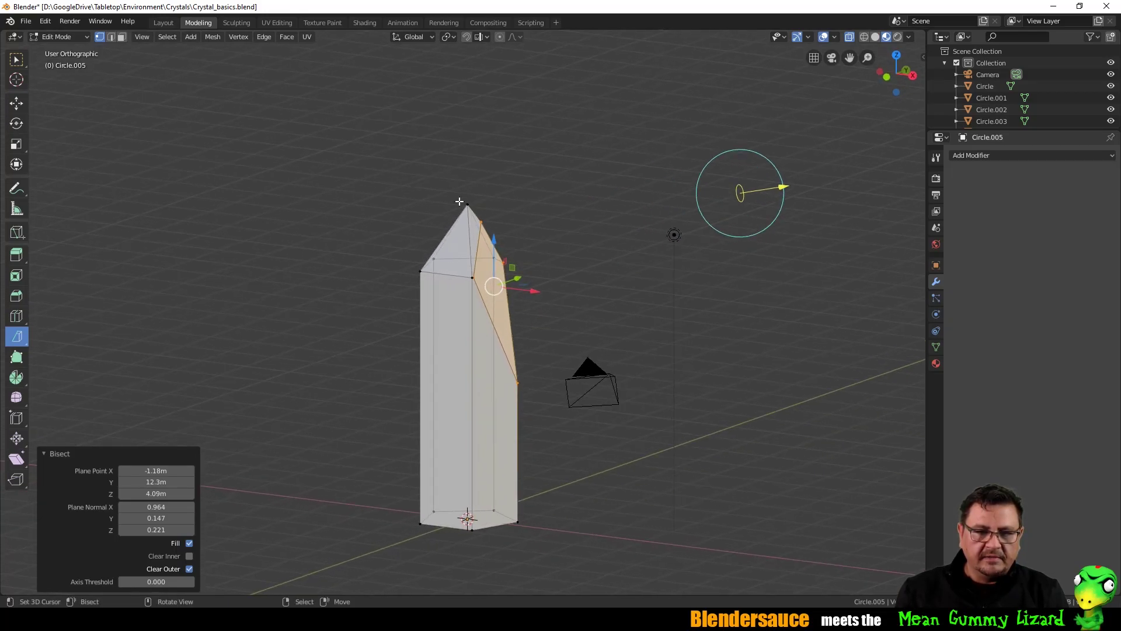
middle_drag(489, 235, 483, 181)
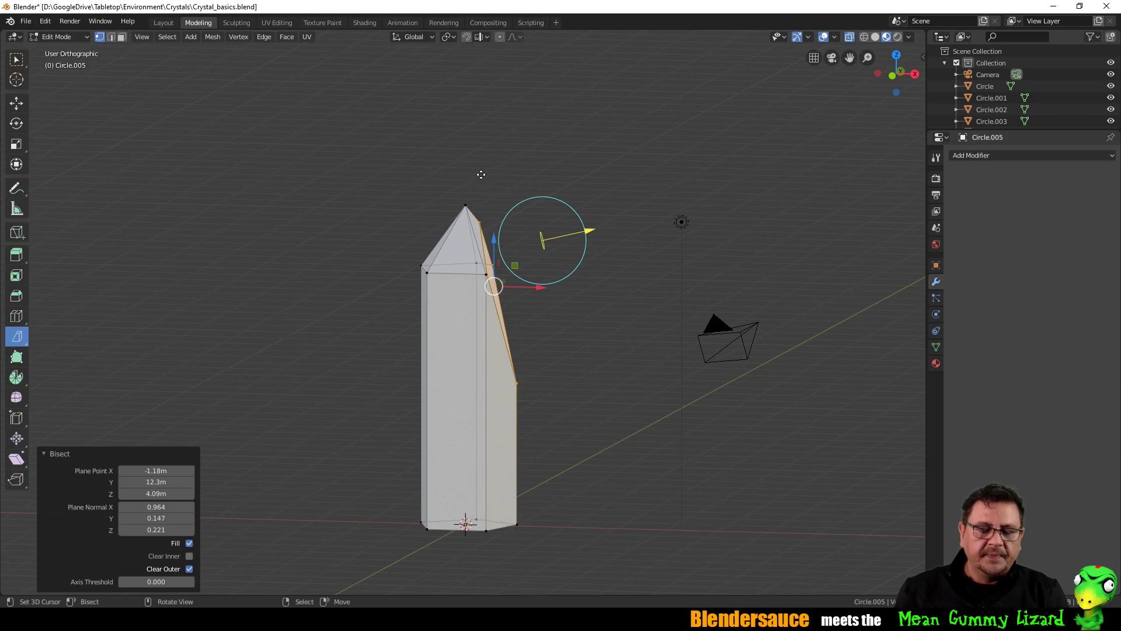
Bisect the whole crystal with a near-vertical plane down its left side, with Clear Inner and Fill enabled.
key(a)
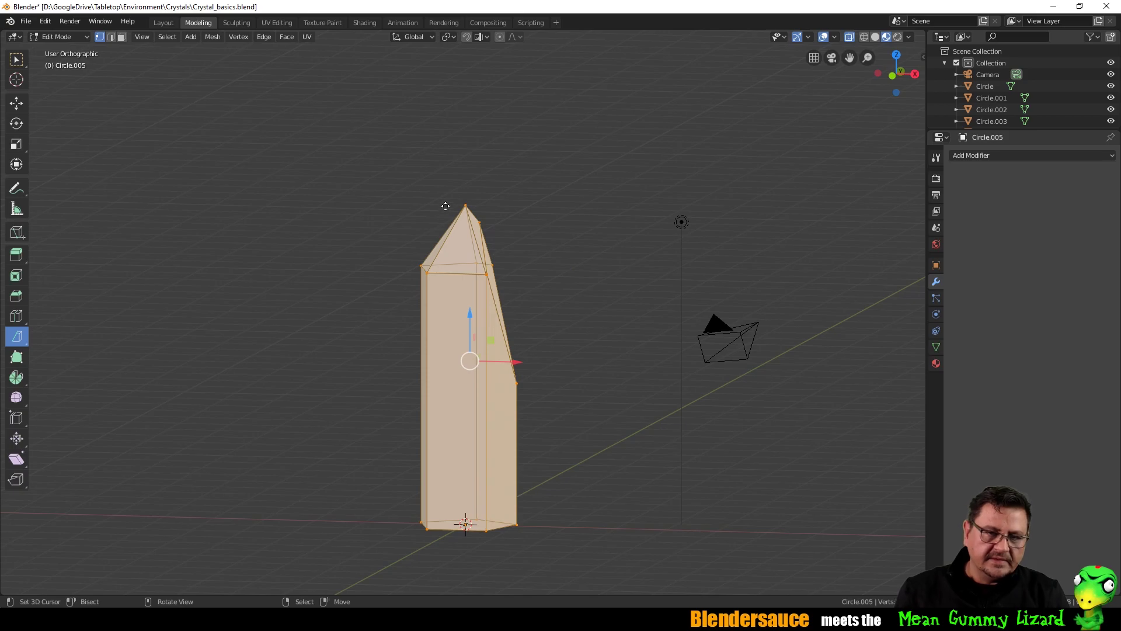
drag(446, 195, 425, 412)
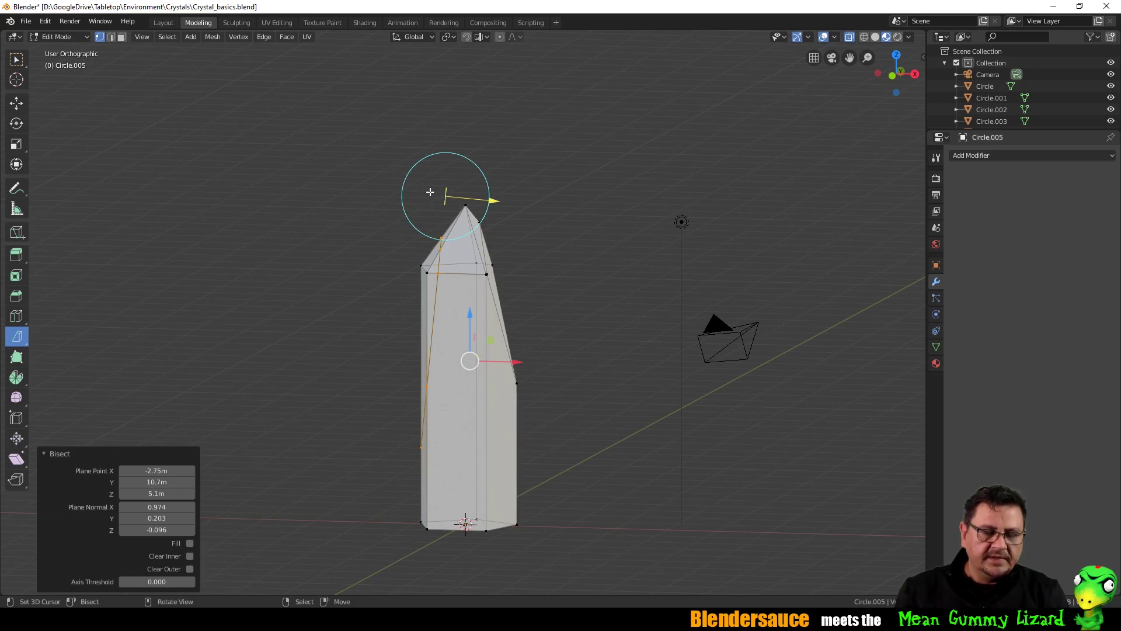
mouse_move(383, 200)
middle_down()
mouse_move(403, 205)
mouse_move(384, 196)
middle_up()
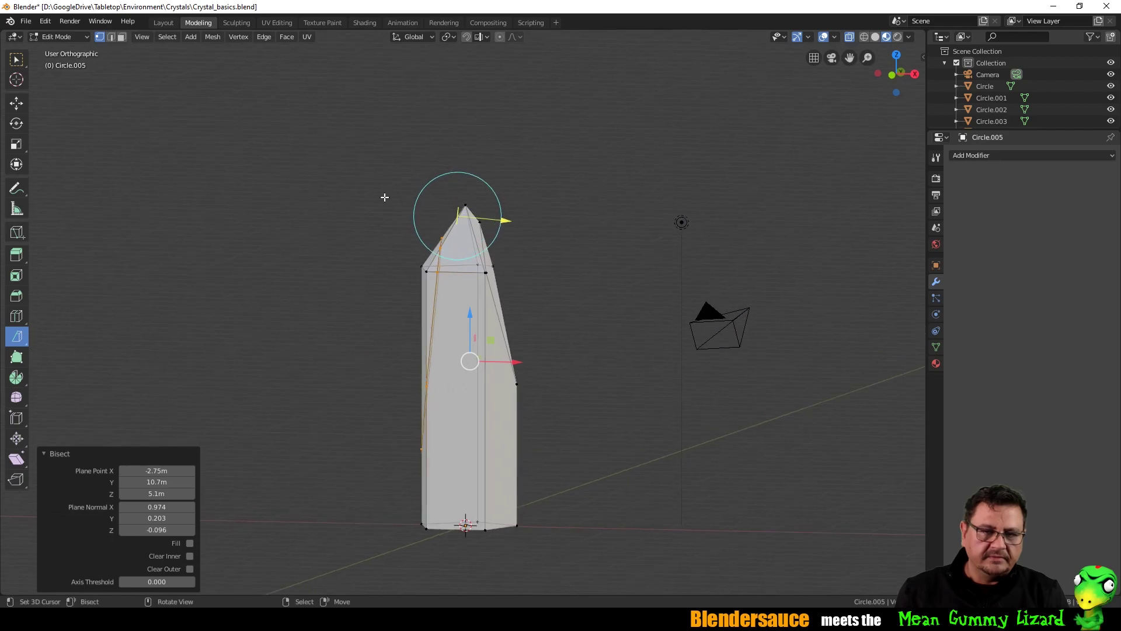
click(191, 555)
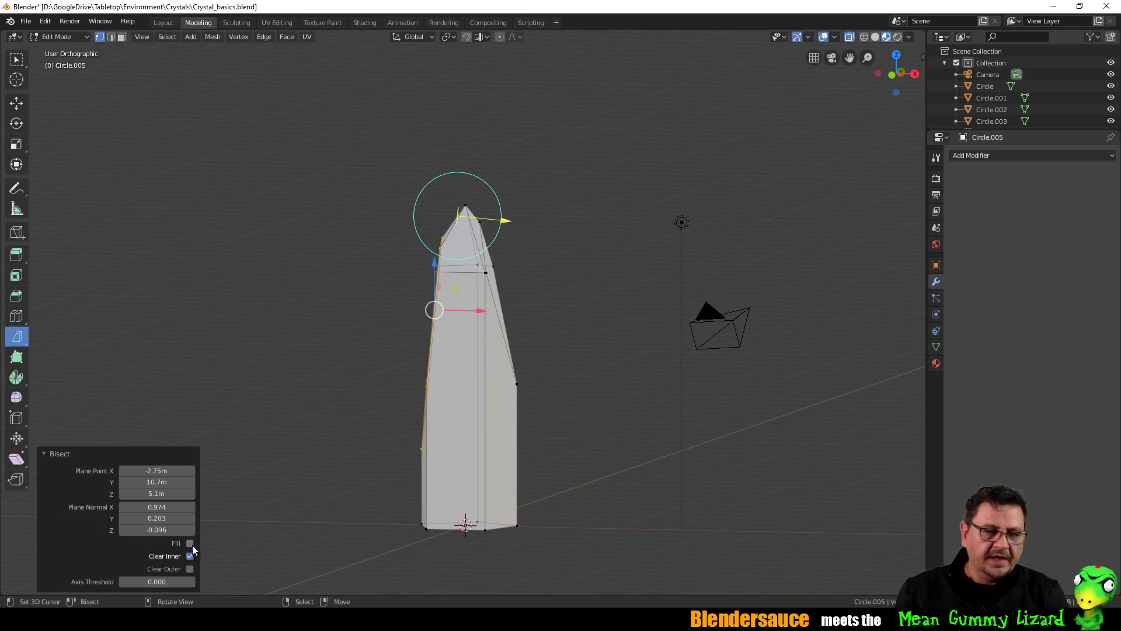
middle_drag(313, 298, 333, 318)
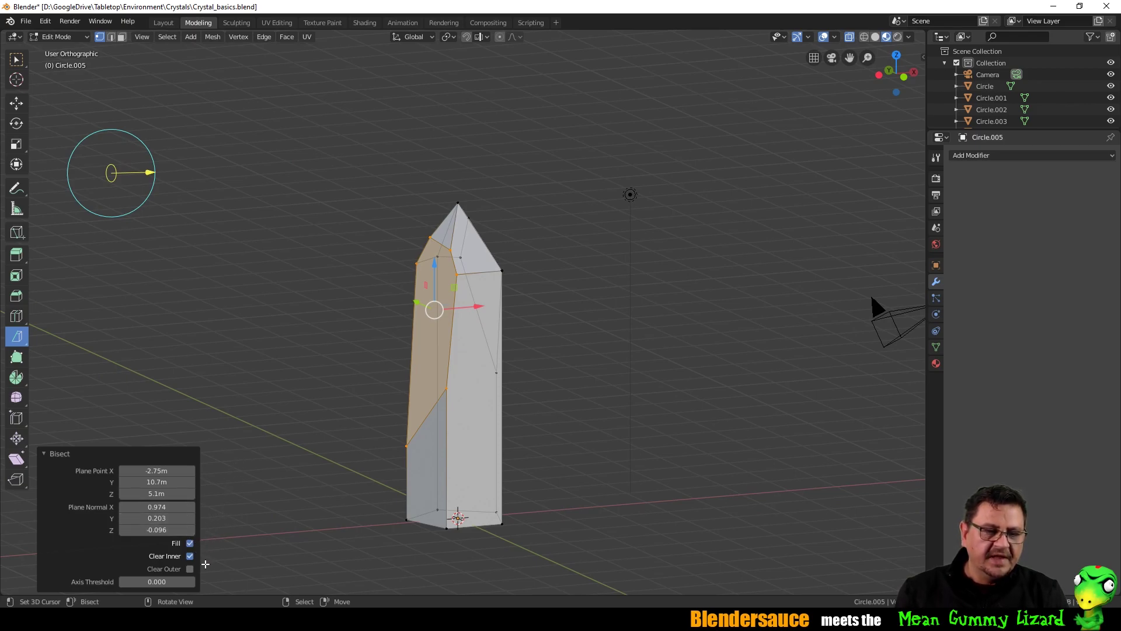
middle_drag(285, 463, 376, 450)
Bisect the whole crystal from another side, from the tip's right slope to mid-height, with Clear Outer and Fill enabled.
key(a)
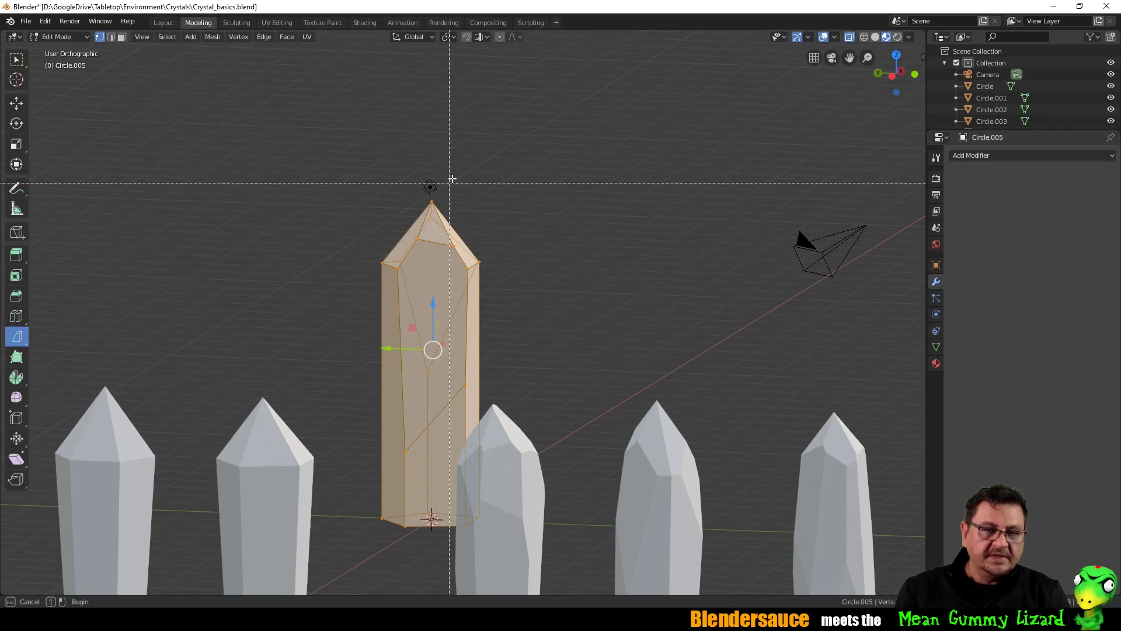
mouse_move(448, 163)
mouse_down()
mouse_move(483, 303)
mouse_move(488, 411)
mouse_up()
middle_drag(592, 196, 512, 215)
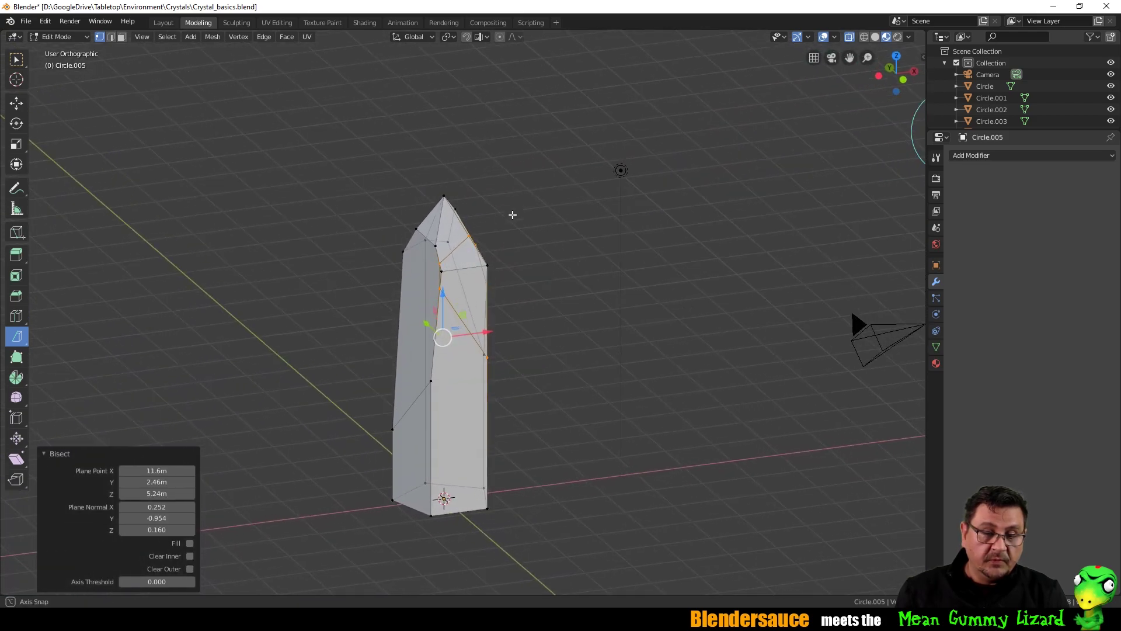
middle_drag(299, 393, 455, 262)
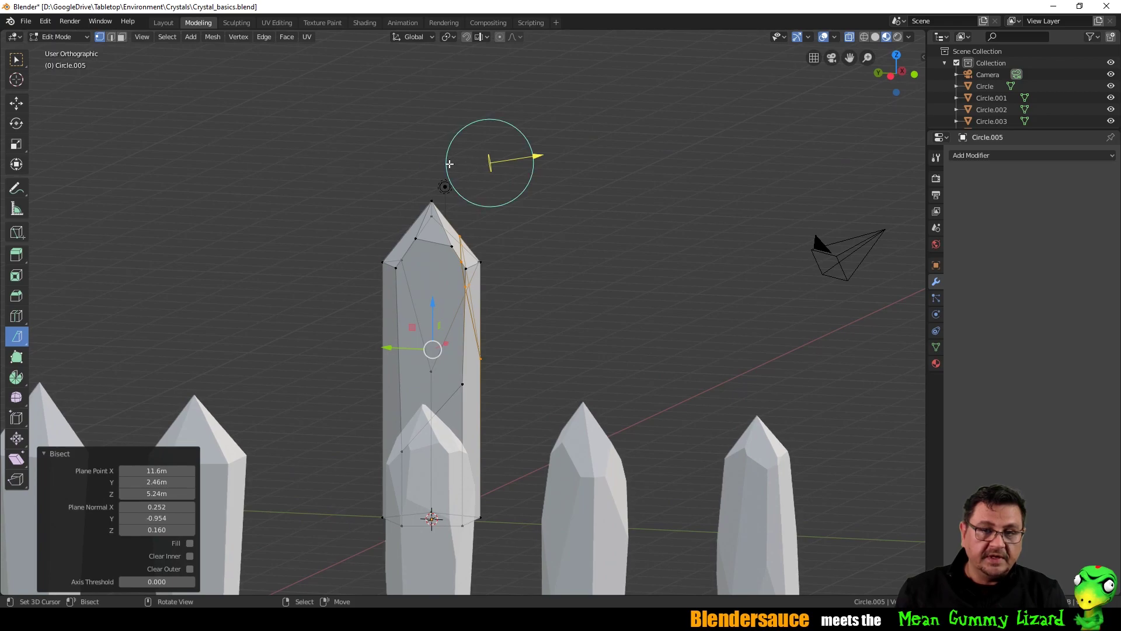
click(189, 569)
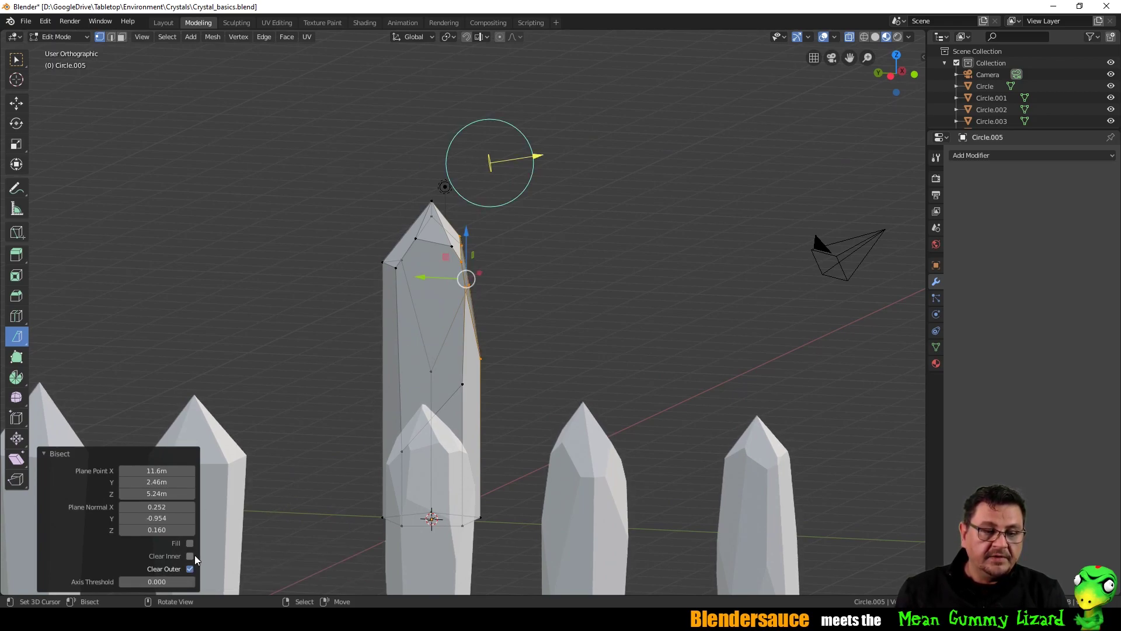
click(189, 543)
middle_drag(627, 282, 383, 293)
middle_drag(459, 362, 480, 328)
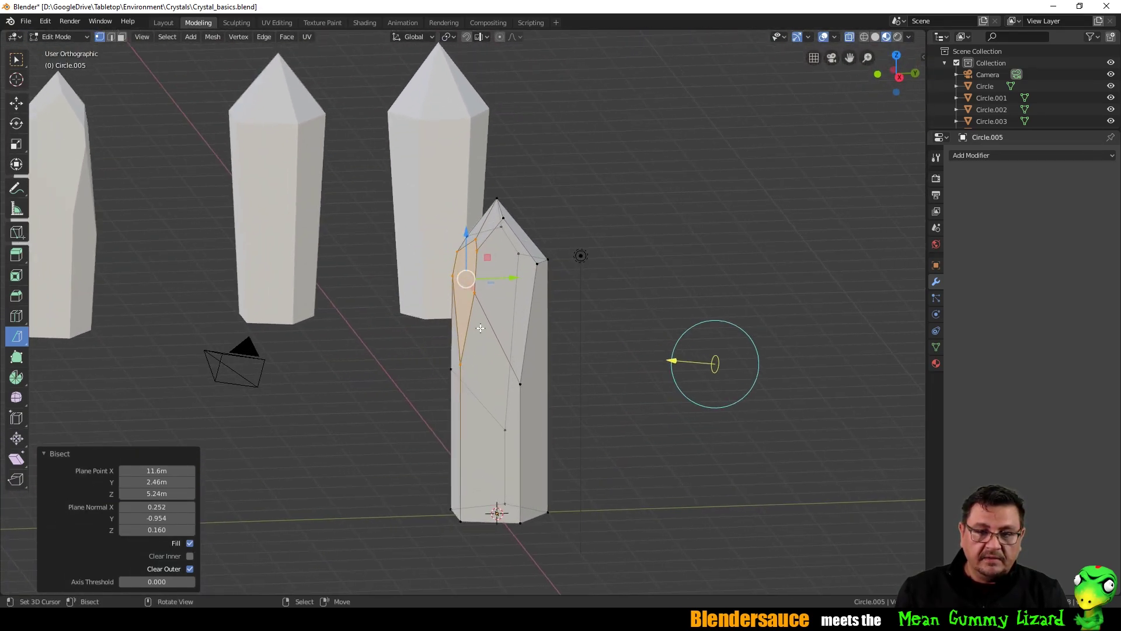
Bisect the whole crystal on the opposite side, from the tip's right slope almost to the base, with Fill and Clear Outer enabled.
key(a)
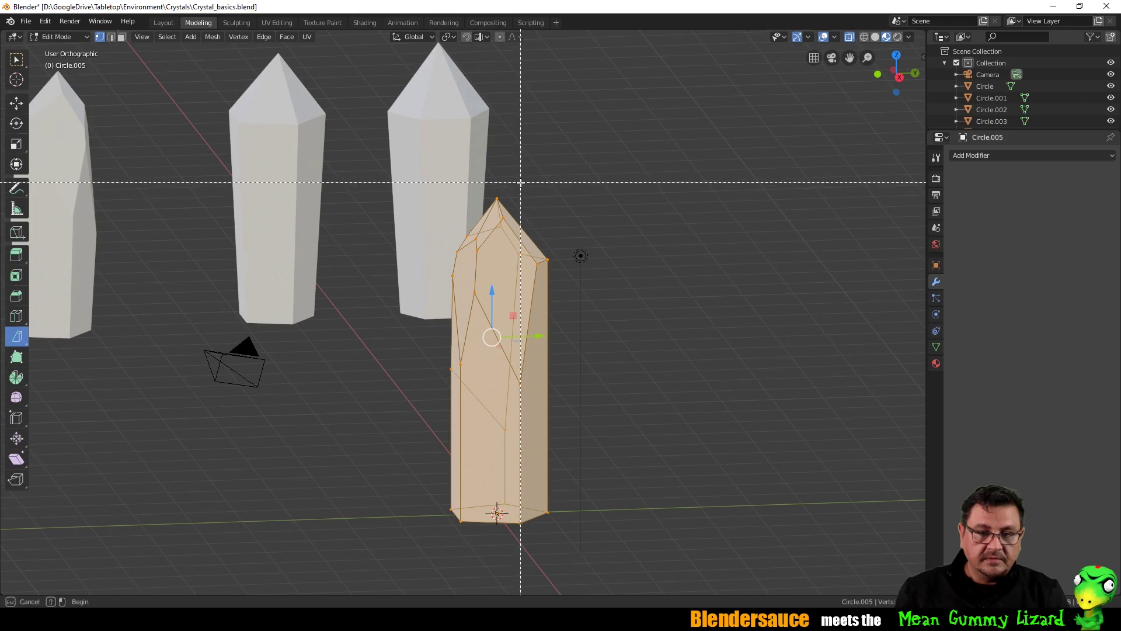
drag(521, 181, 524, 202)
drag(546, 381, 553, 527)
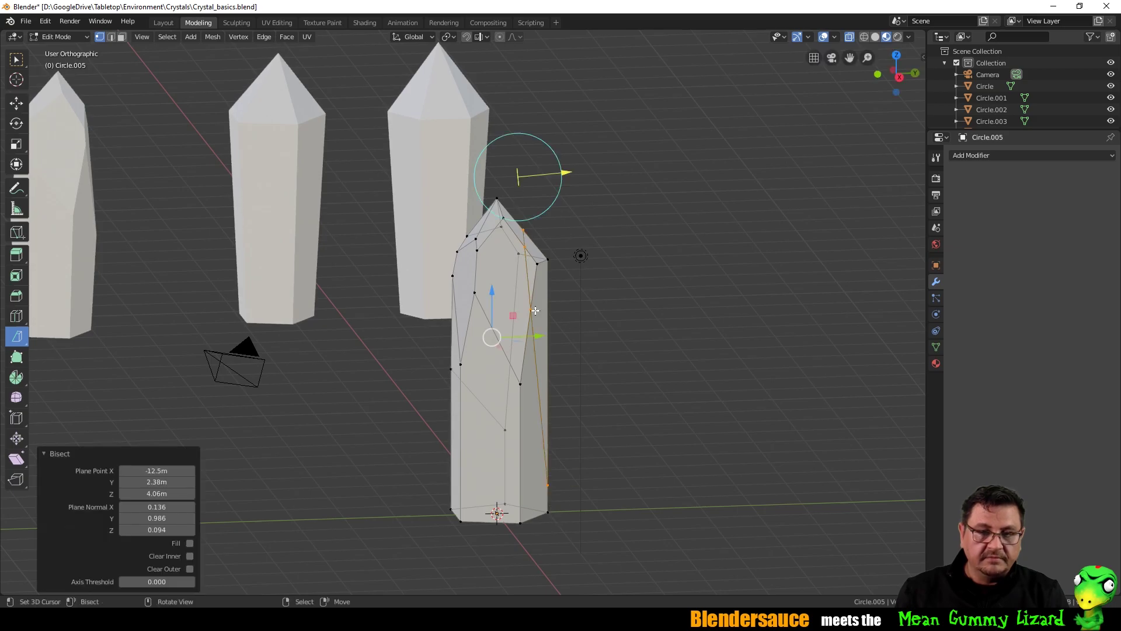
click(190, 543)
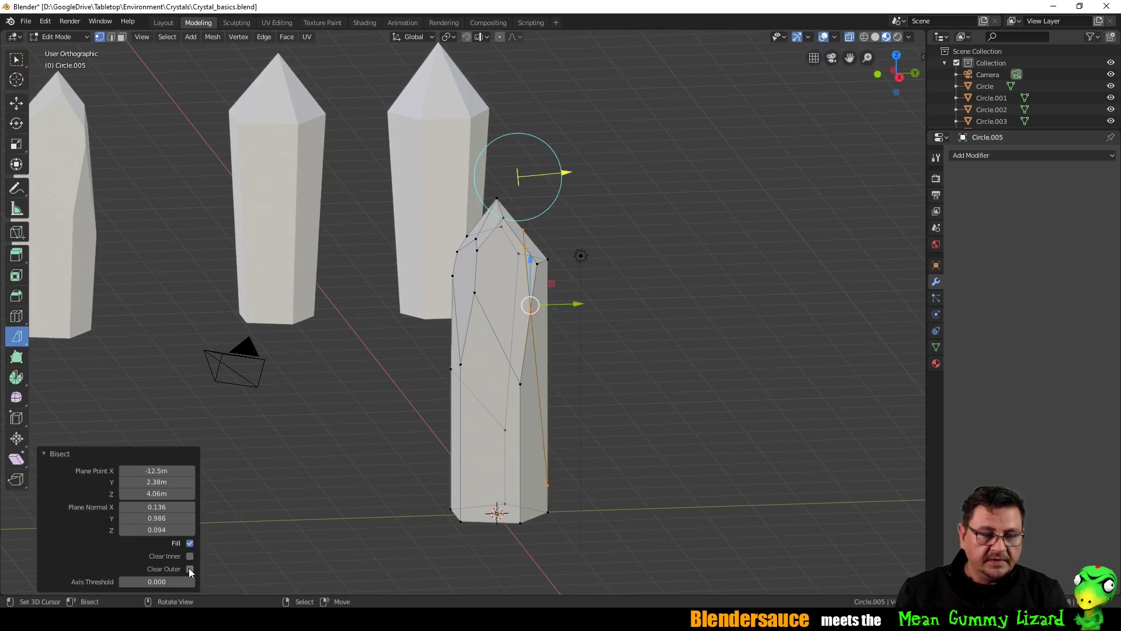
click(190, 569)
middle_drag(444, 251, 511, 209)
Bisect the whole crystal once more, close to the tip and steeply down the remaining corner, with Fill and Clear Outer enabled.
key(a)
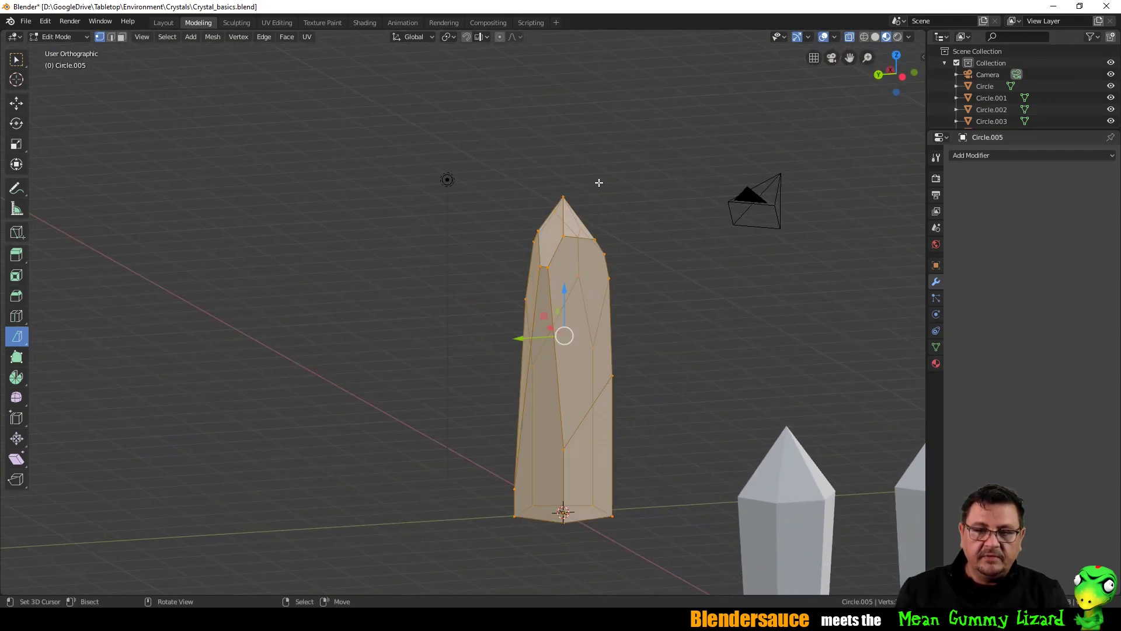
drag(571, 146, 616, 506)
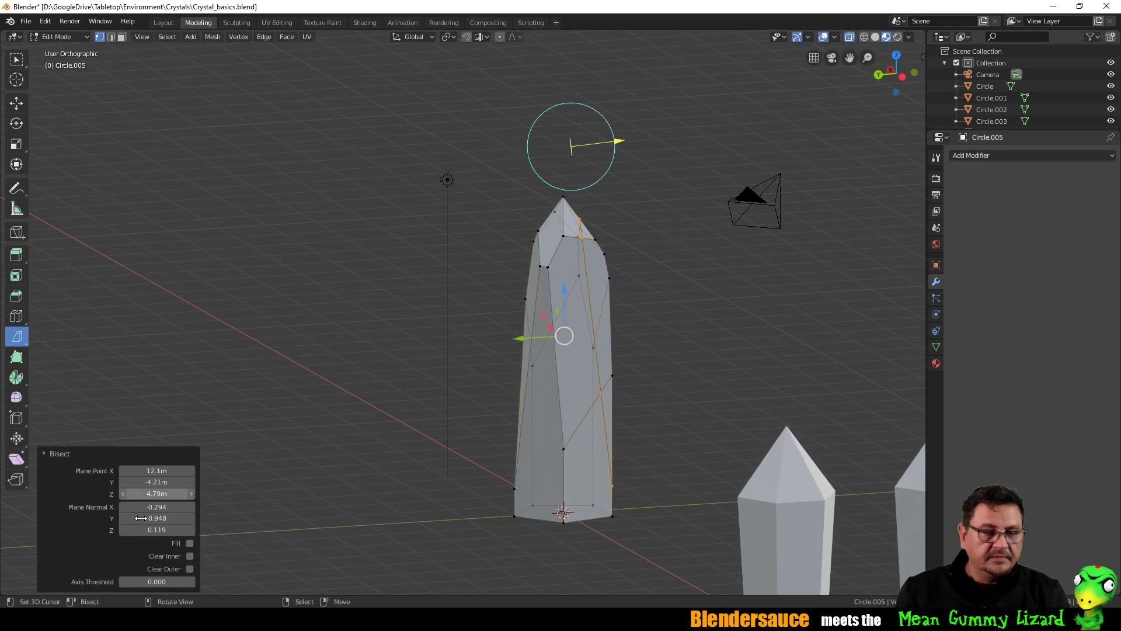
click(190, 543)
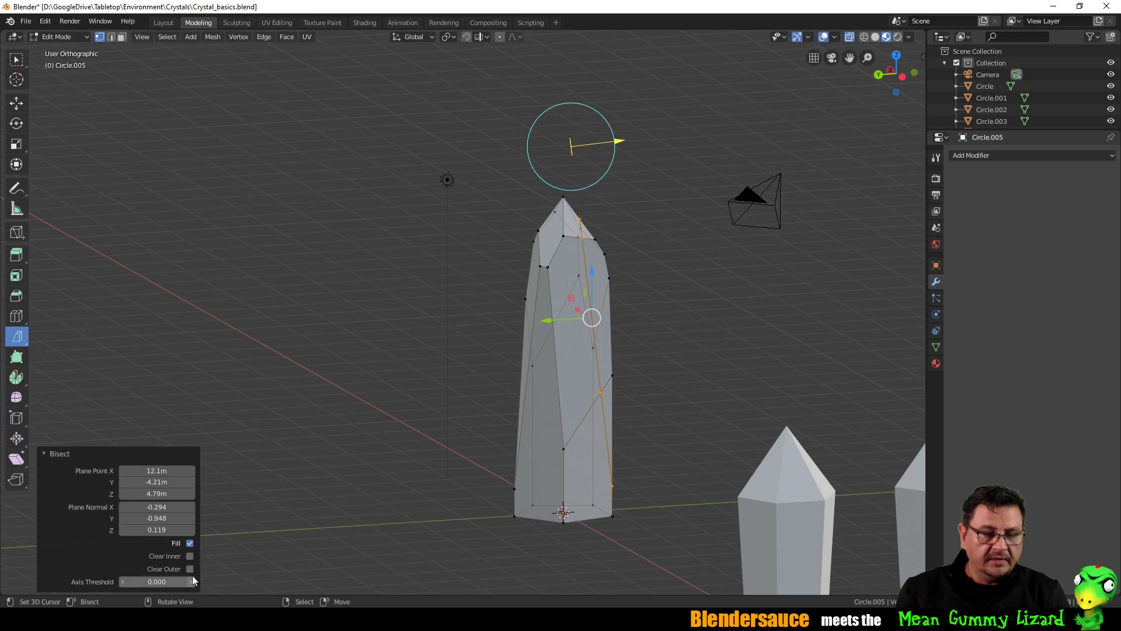
click(189, 569)
middle_drag(503, 229, 329, 233)
middle_drag(573, 233, 735, 123)
Return to Object Mode and preview the faceted crystal in Rendered shading, ending in Material Preview.
key(a)
key(Tab)
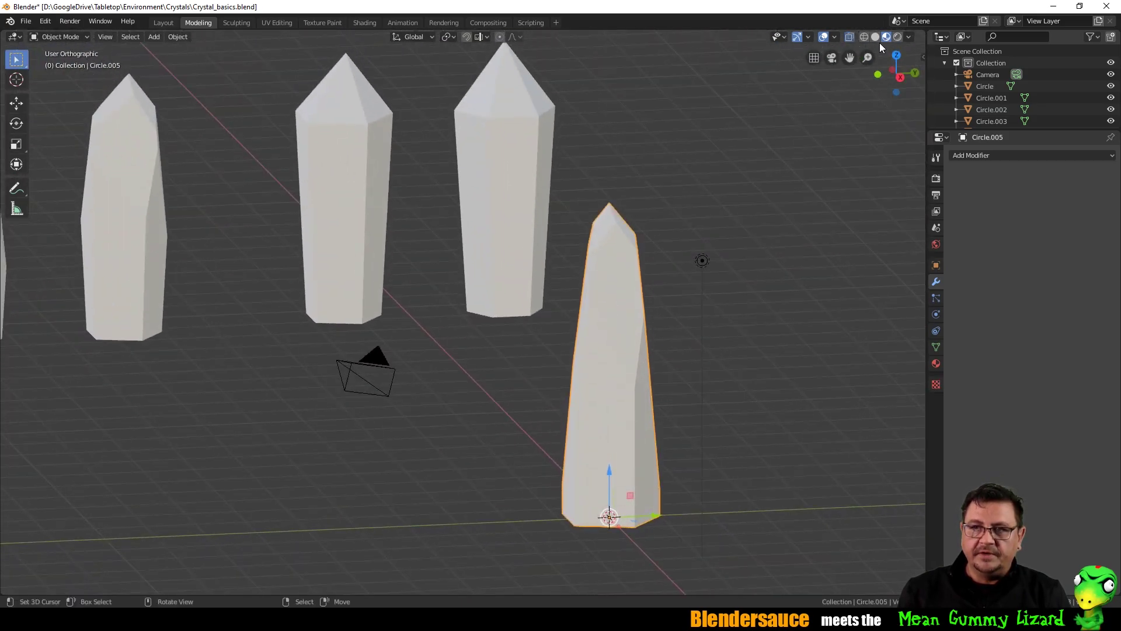
click(898, 36)
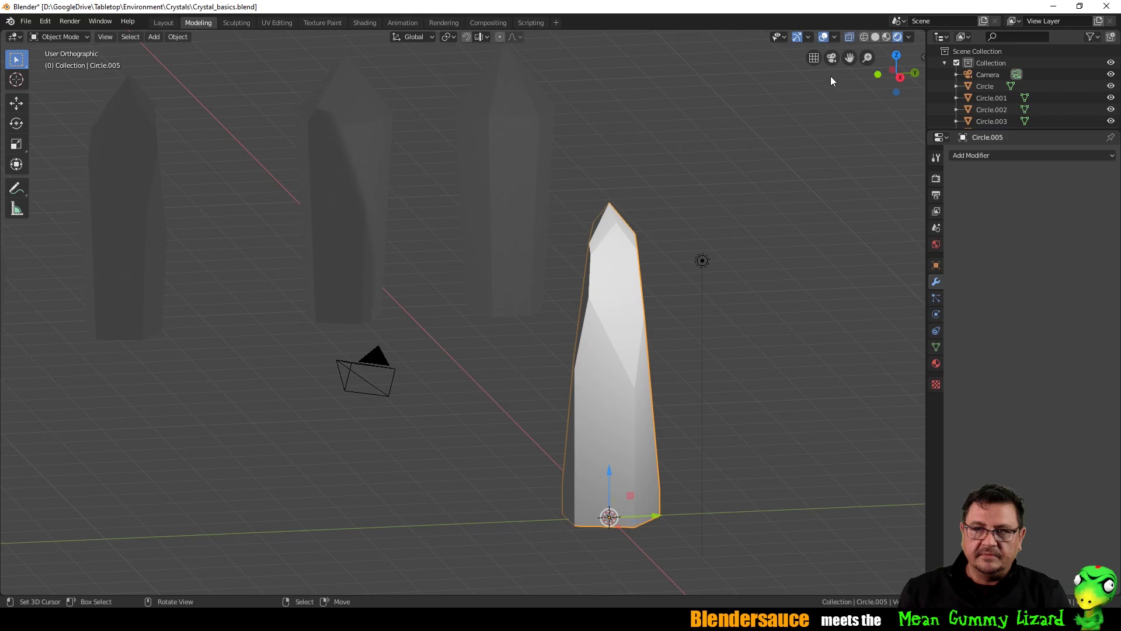
click(886, 36)
Move the finished crystal about -4.79 m along Y and bring the three other faceted crystals along X into a row beside it.
mouse_move(691, 173)
middle_down()
mouse_move(649, 166)
mouse_move(644, 227)
mouse_move(594, 251)
mouse_move(603, 233)
mouse_move(678, 220)
middle_up()
drag(652, 520, 409, 512)
middle_drag(480, 325, 489, 352)
scroll(452, 286, down, 5)
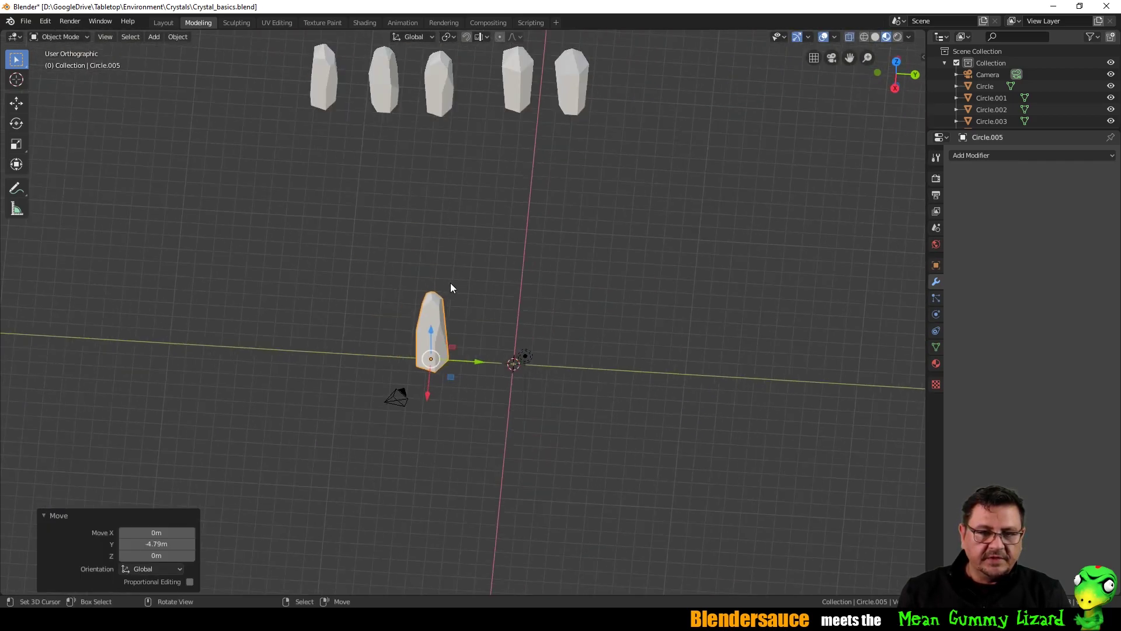
middle_drag(455, 105, 451, 89)
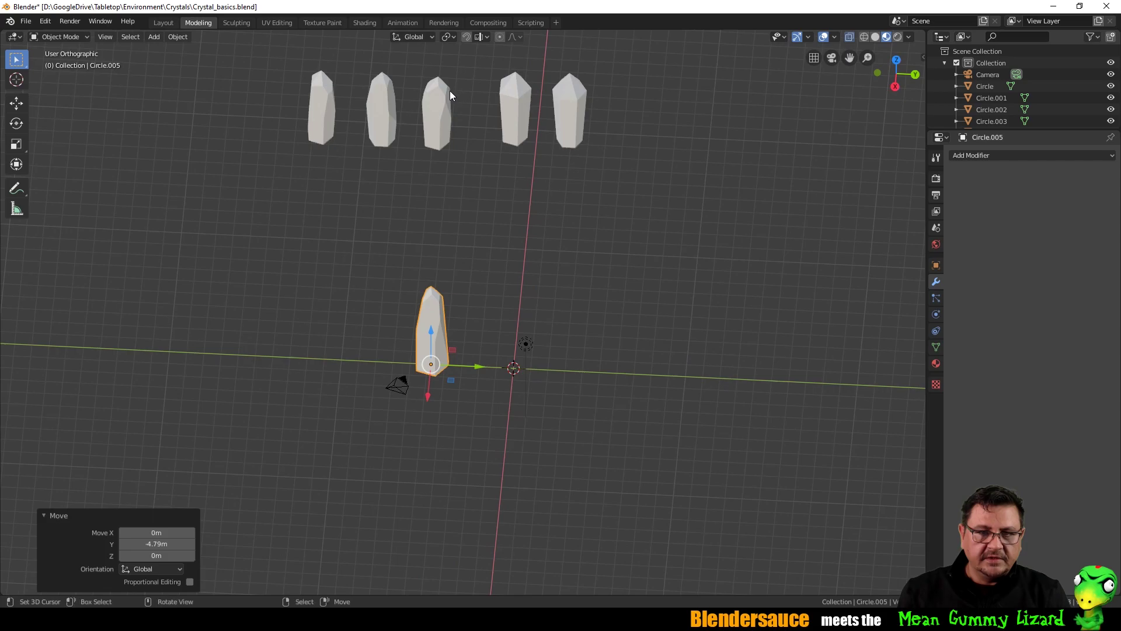
click(447, 101)
drag(453, 170, 454, 364)
click(391, 110)
drag(379, 169, 356, 394)
click(328, 124)
drag(331, 169, 331, 385)
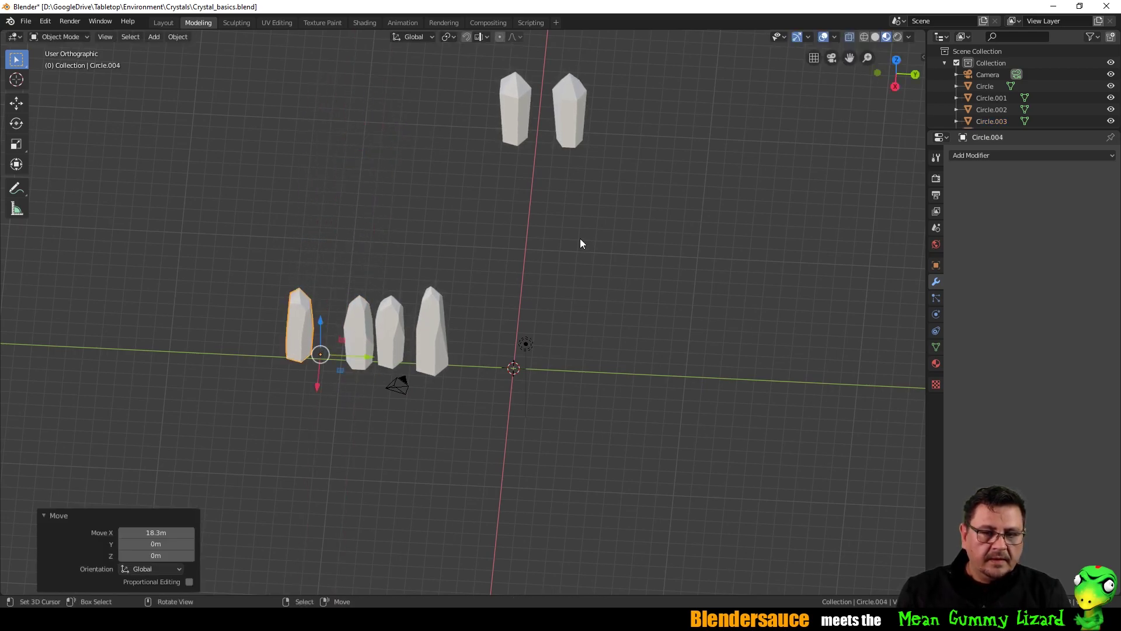
Enlarge the Outliner and create a new collection directly under the Scene Collection.
click(530, 344)
key(shift+a)
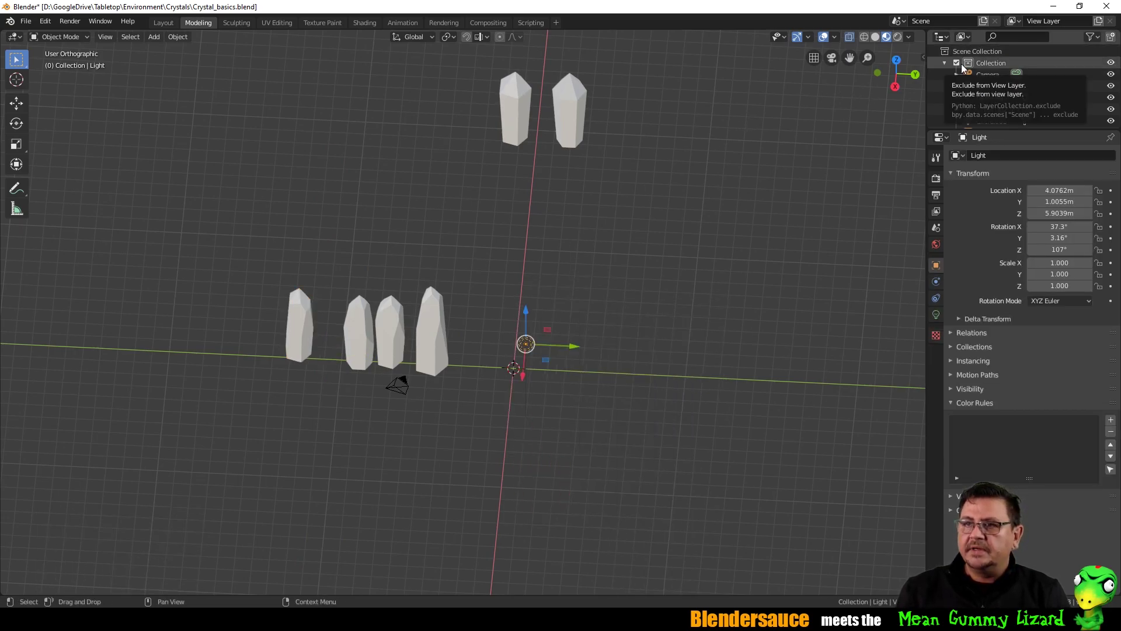
drag(955, 129, 955, 324)
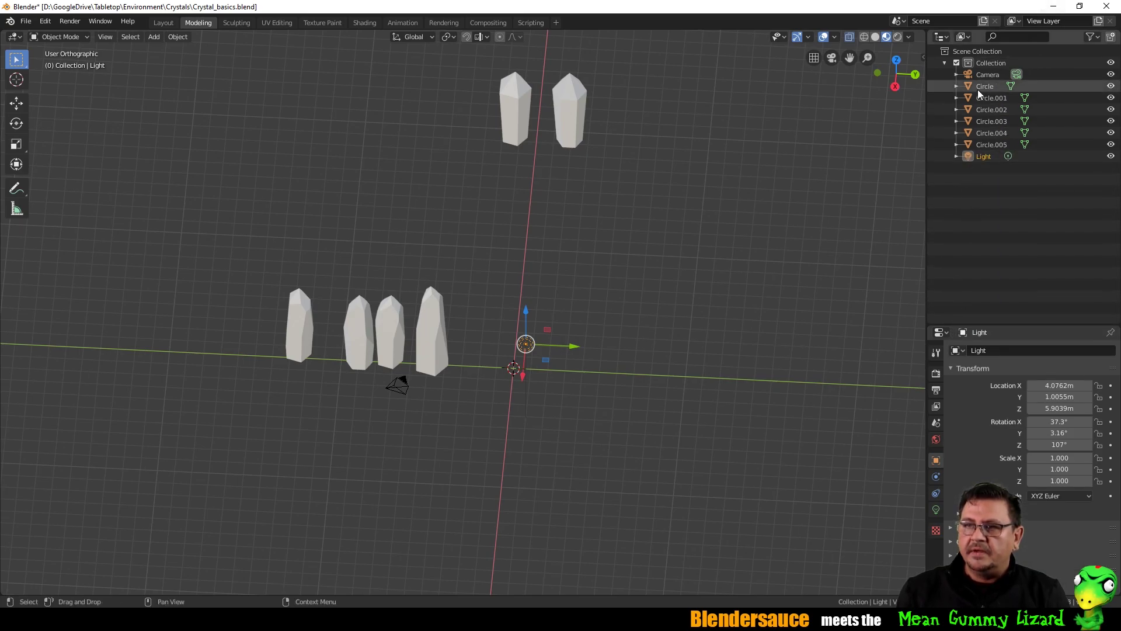
right_click(985, 50)
click(958, 50)
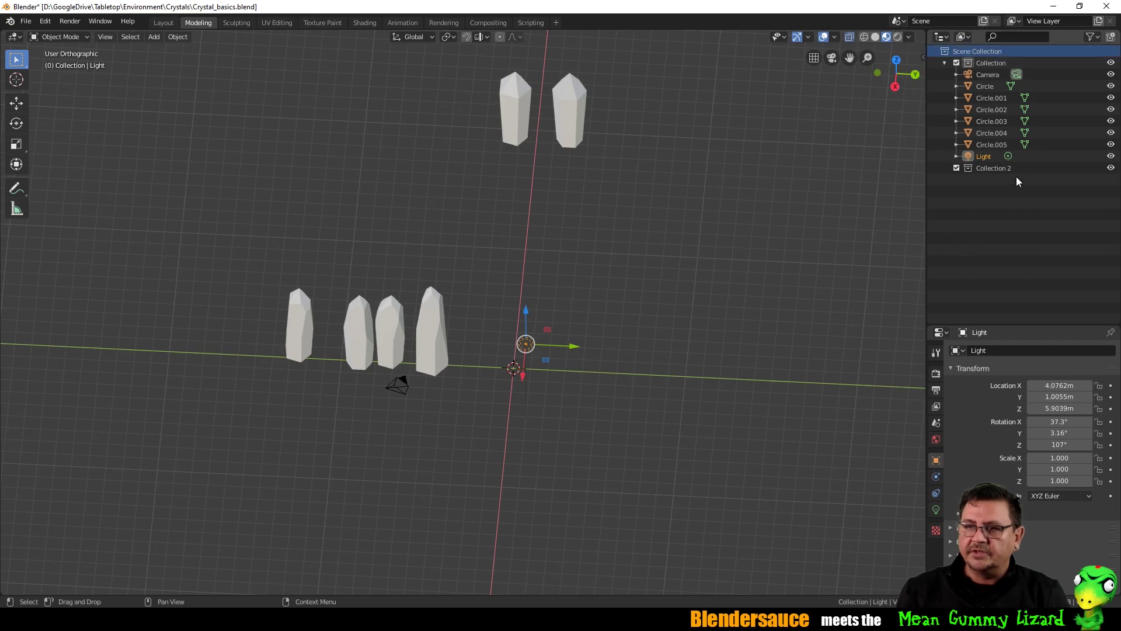
Rename the new collection to Camera_Light.
double_click(988, 167)
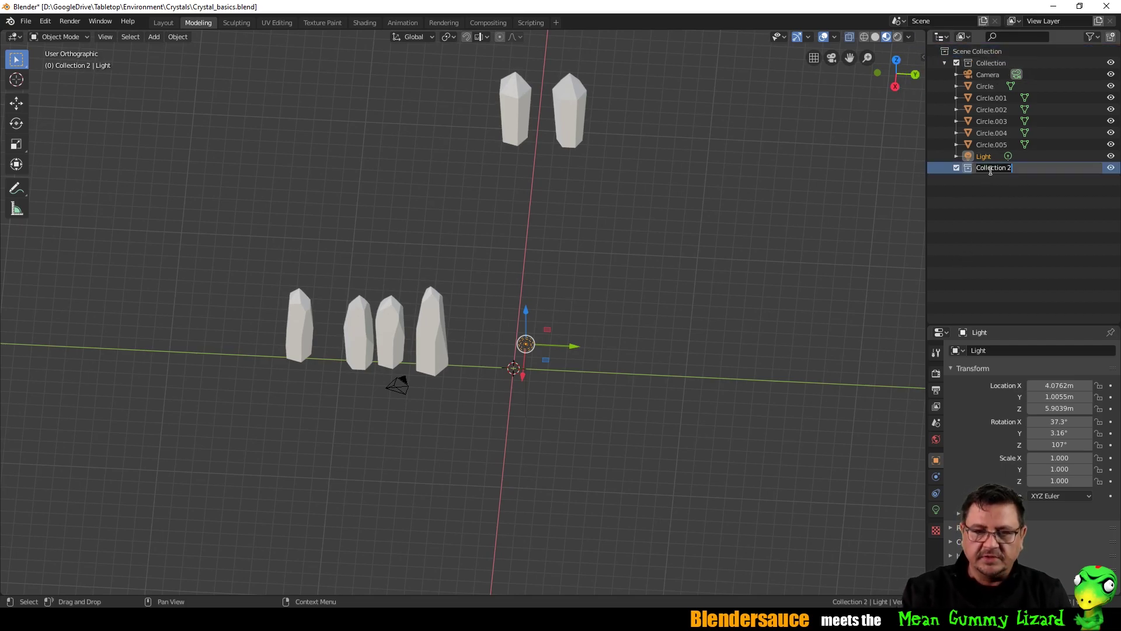
text(cAM)
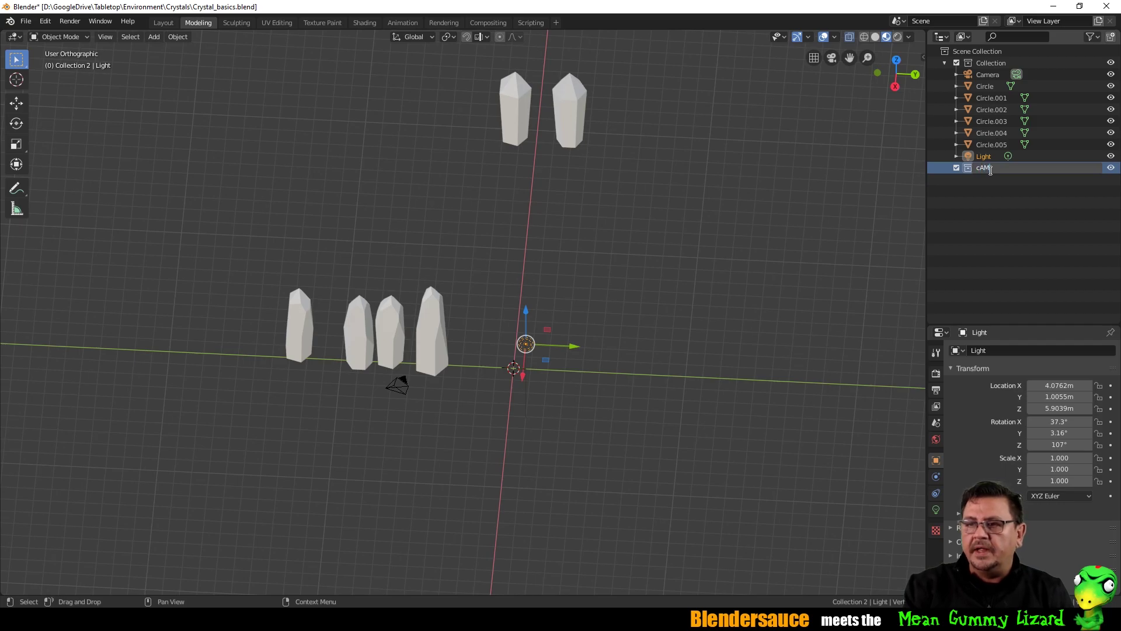
text(Ca)
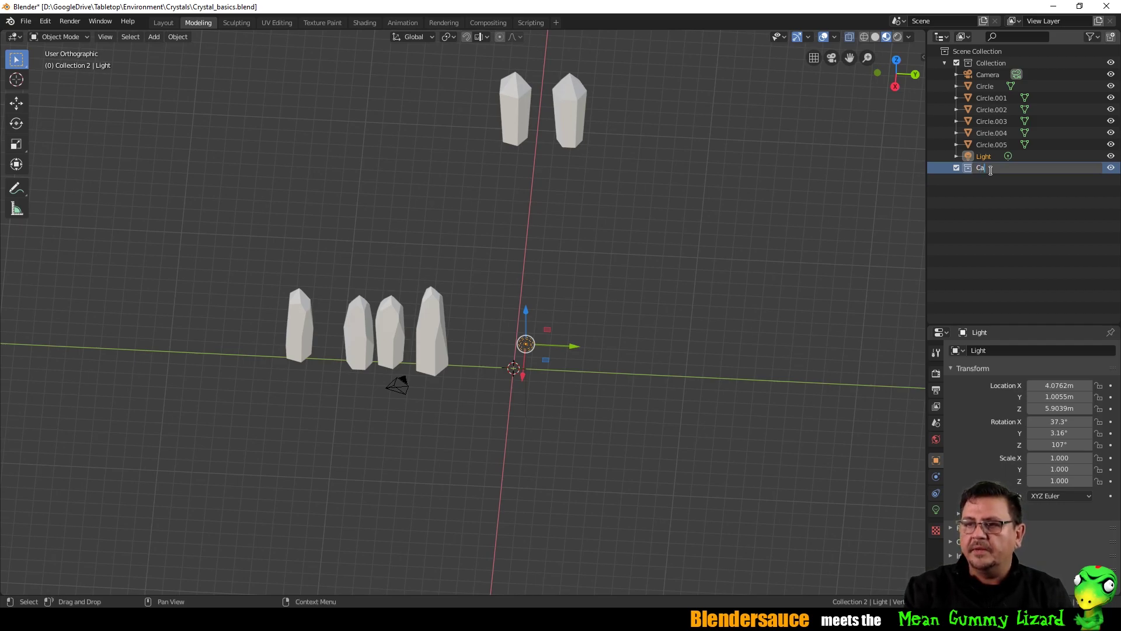
text(mera_Light)
key(Return)
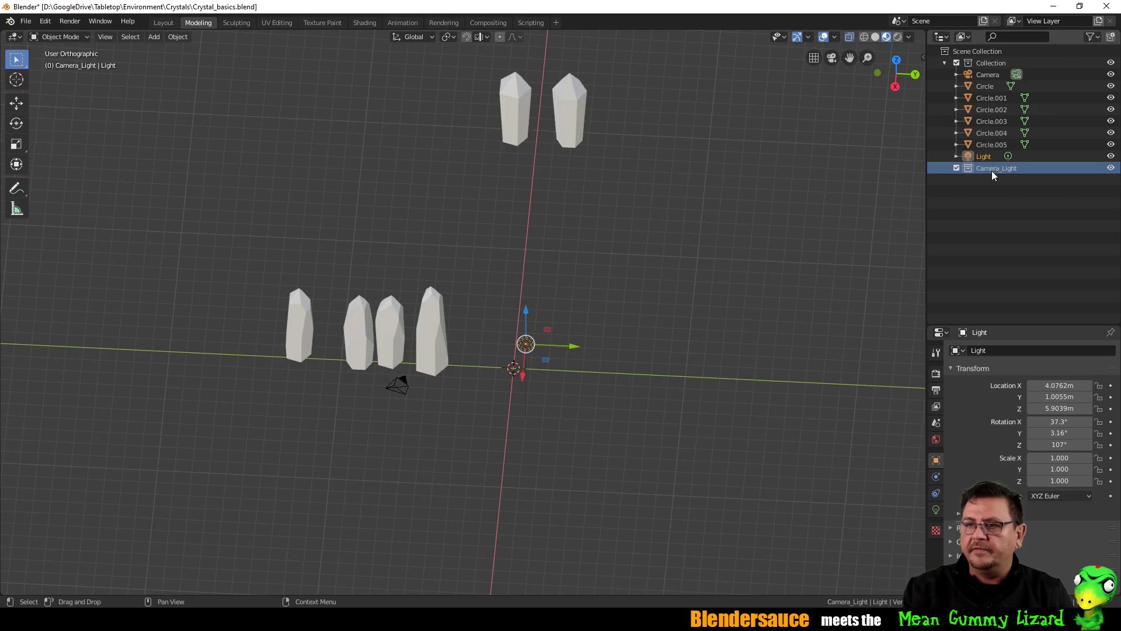
Move the Camera and Light objects into the Camera_Light collection, then hide and collapse that collection.
click(982, 75)
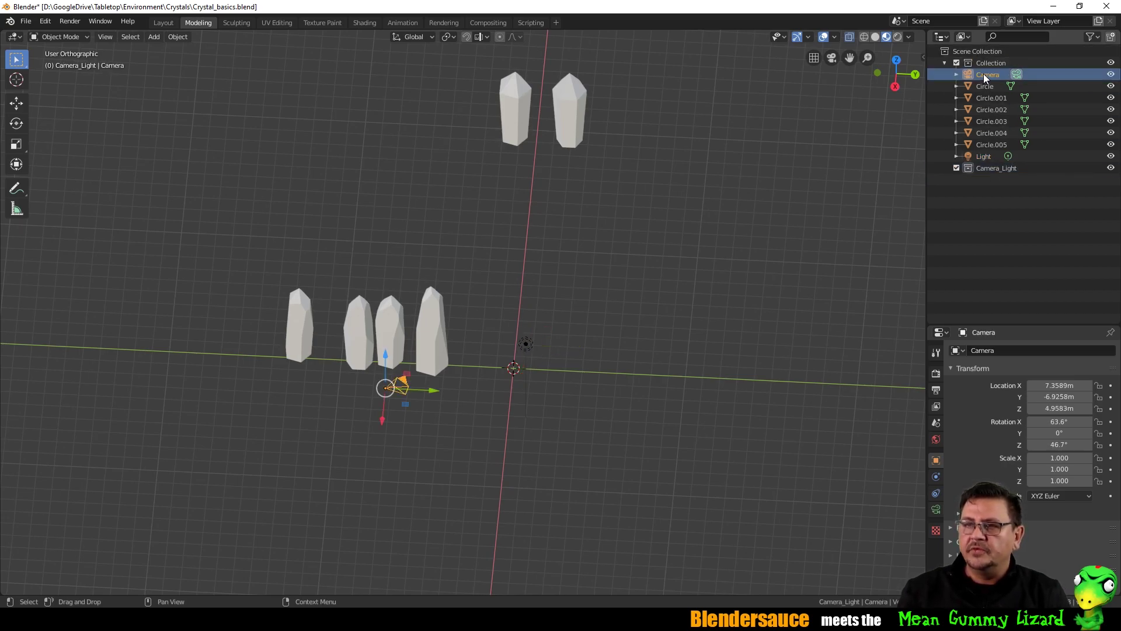
ctrl+click(983, 155)
drag(984, 156, 988, 170)
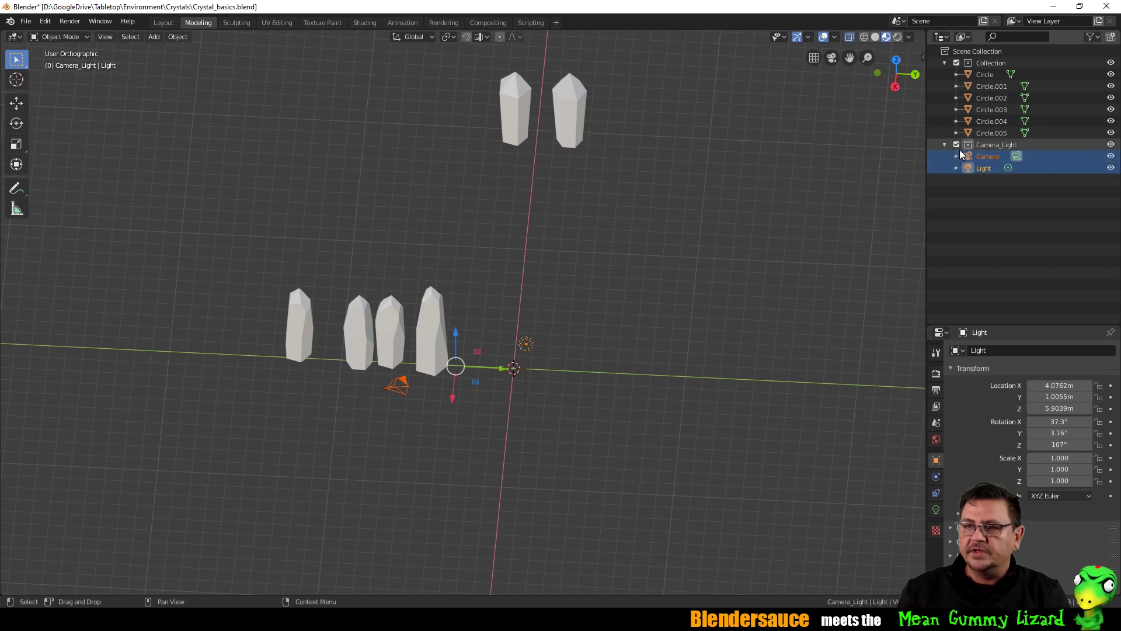
click(1111, 144)
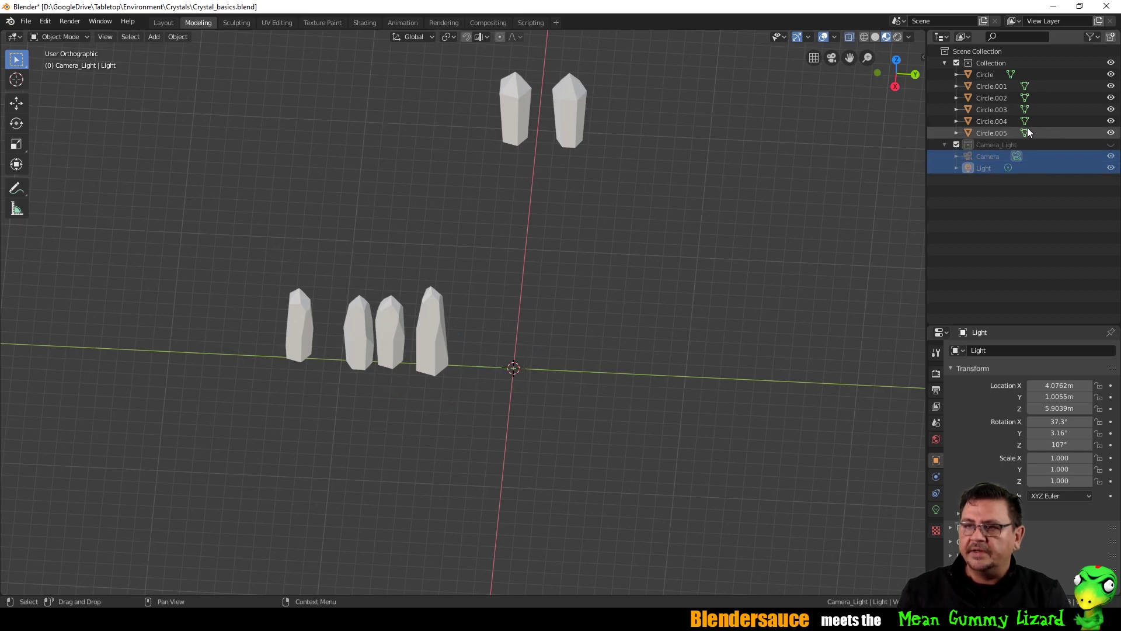
click(946, 145)
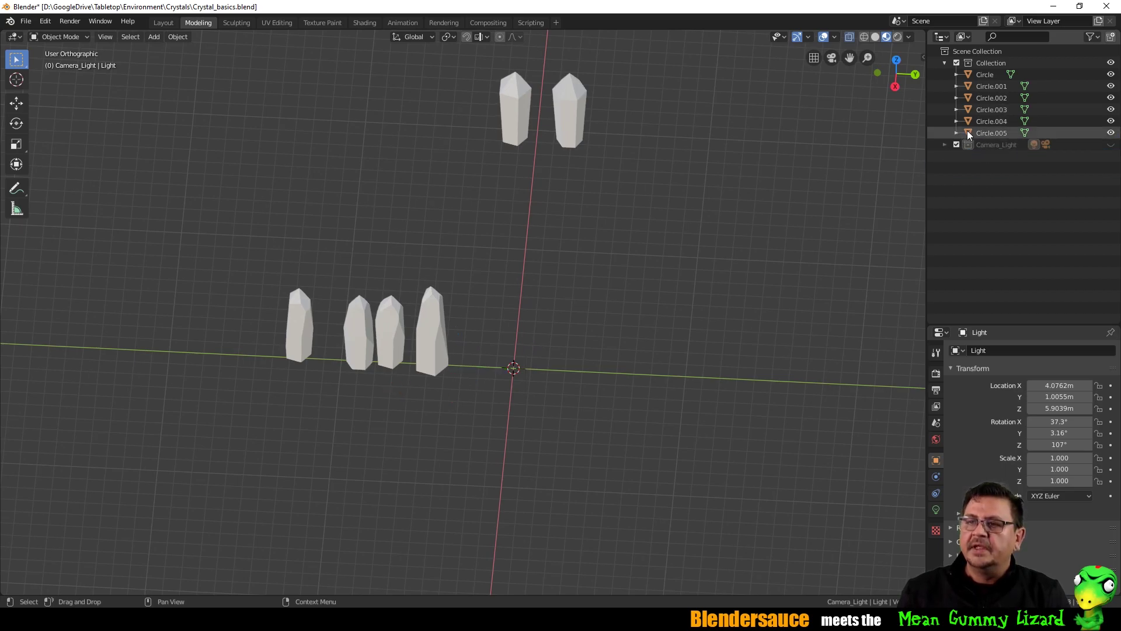
Rename the Circle object to Crystal_6.
double_click(983, 75)
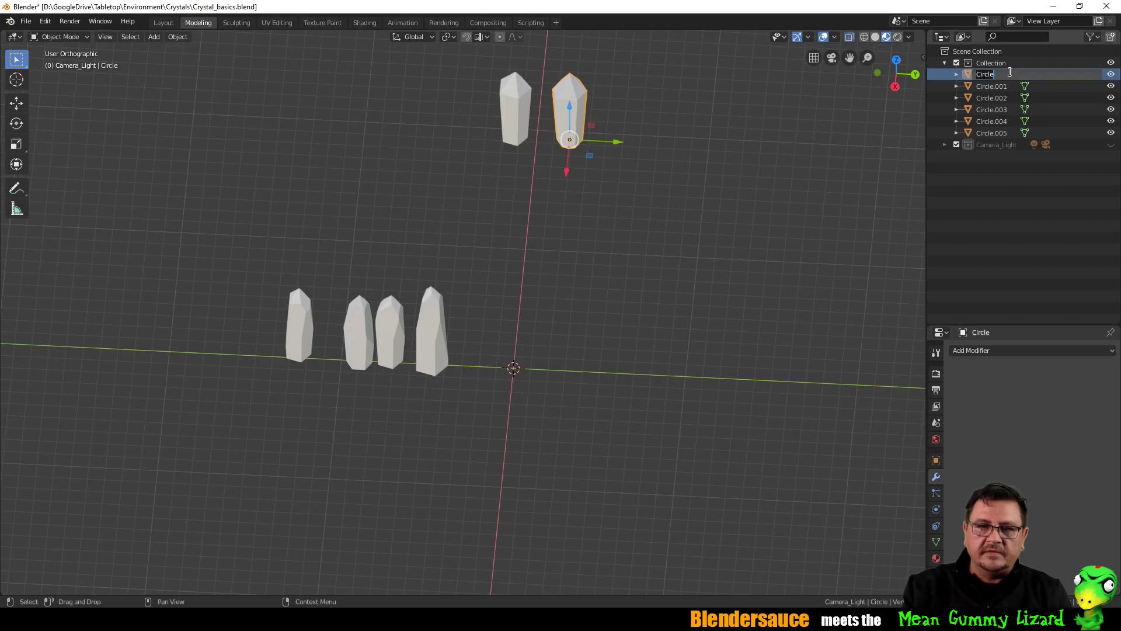
text(Cri)
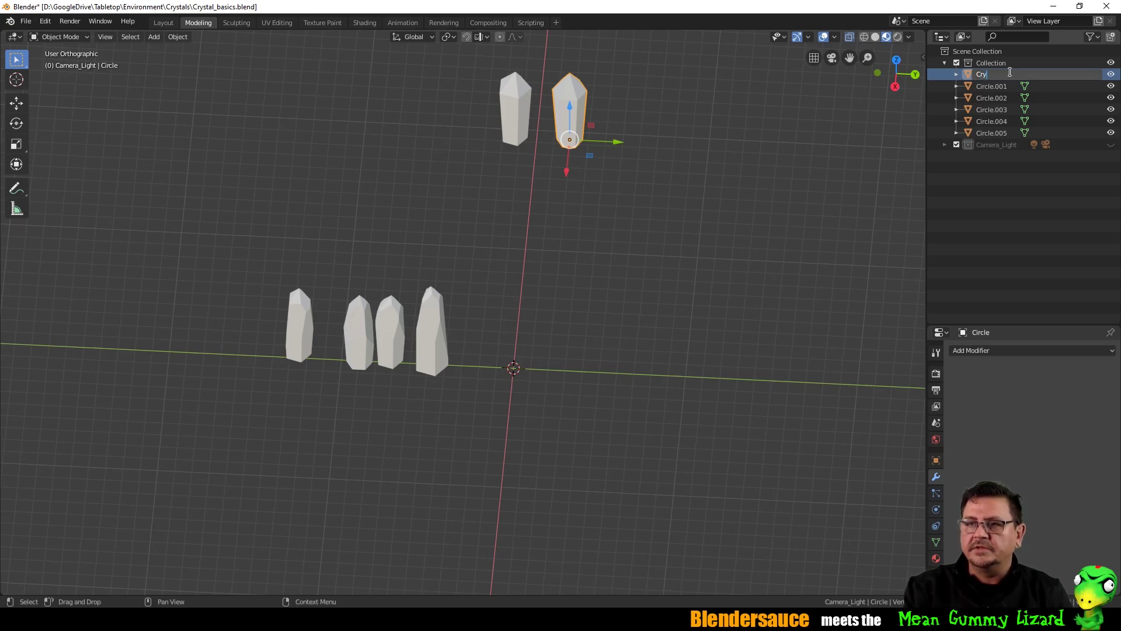
text(stal_6)
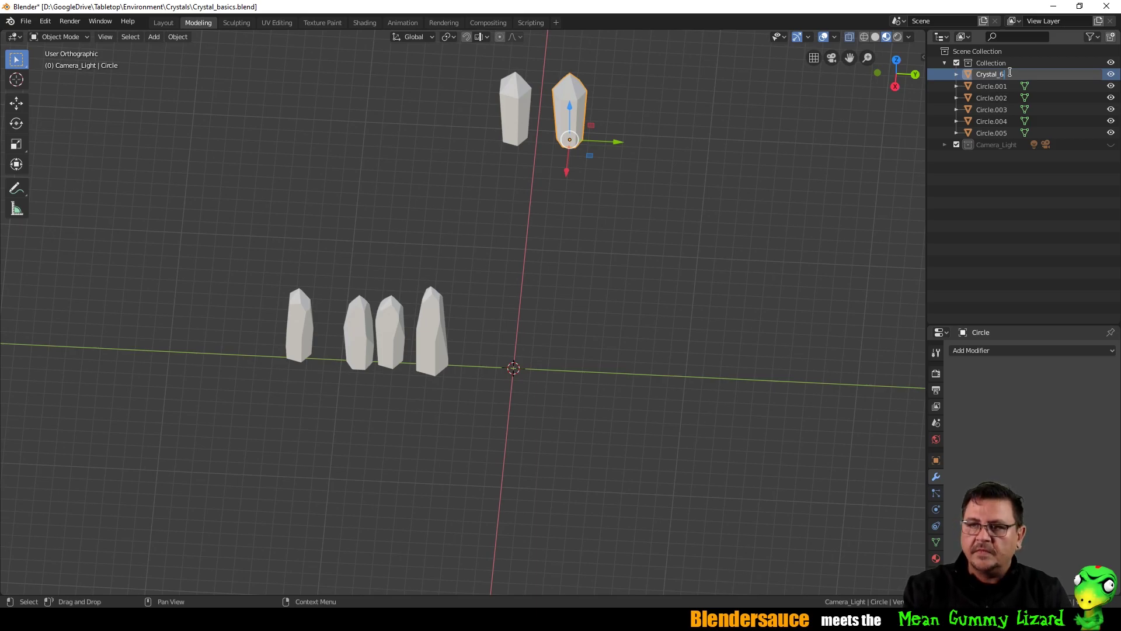
key(Return)
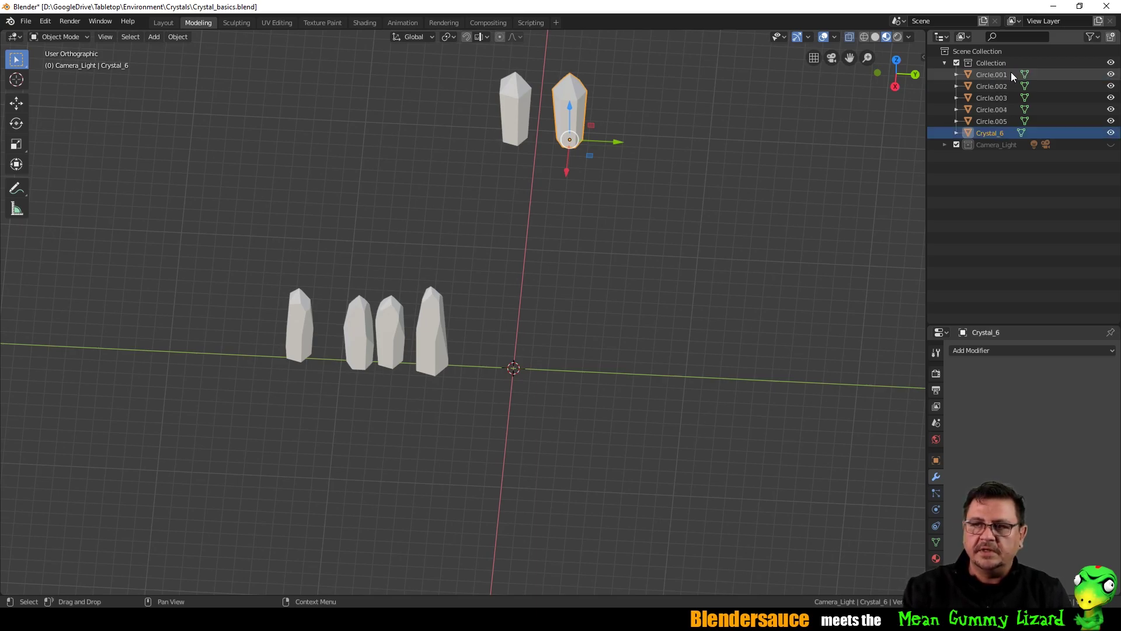
Rename the Circle.001 object, the other uncut crystal, to Crystal_5.
click(510, 108)
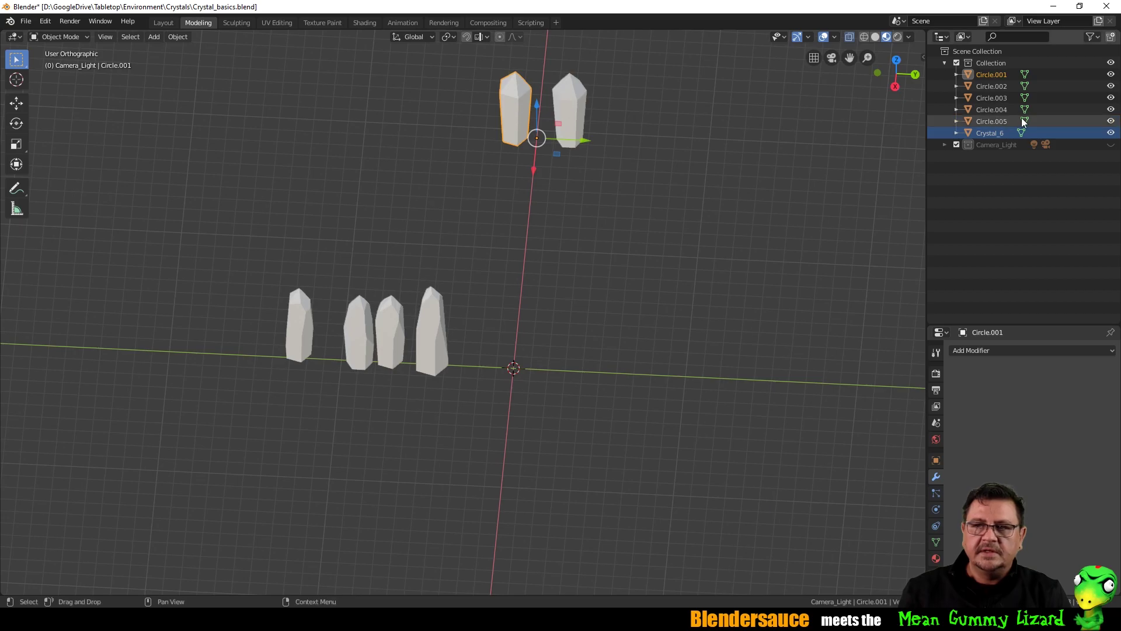
double_click(996, 73)
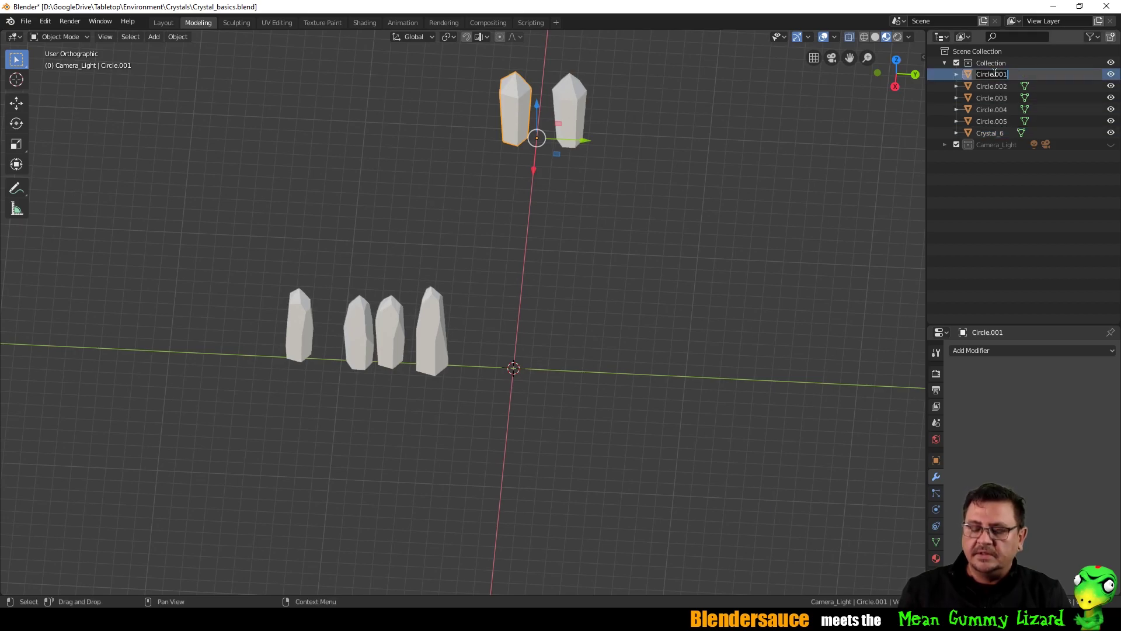
text(C)
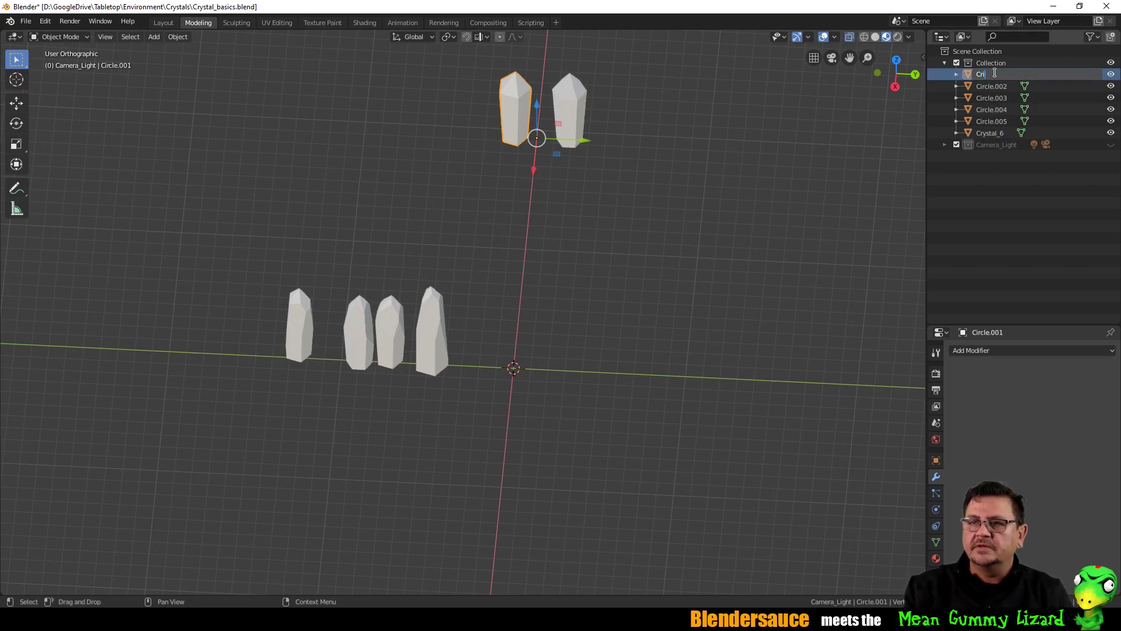
text(rystal_5)
key(Return)
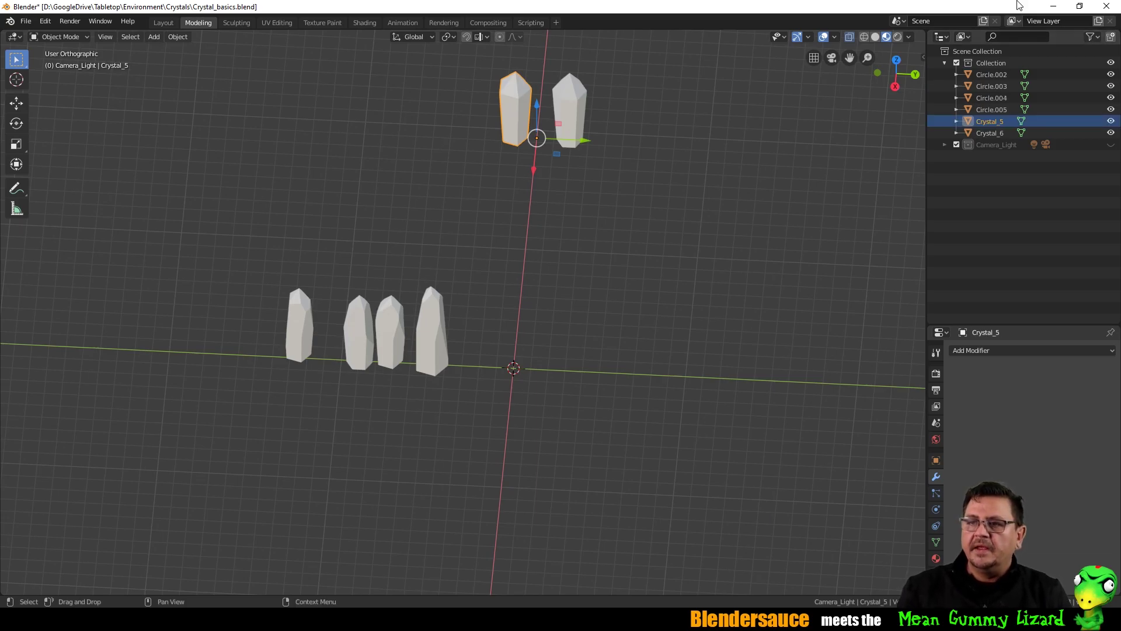
click(992, 74)
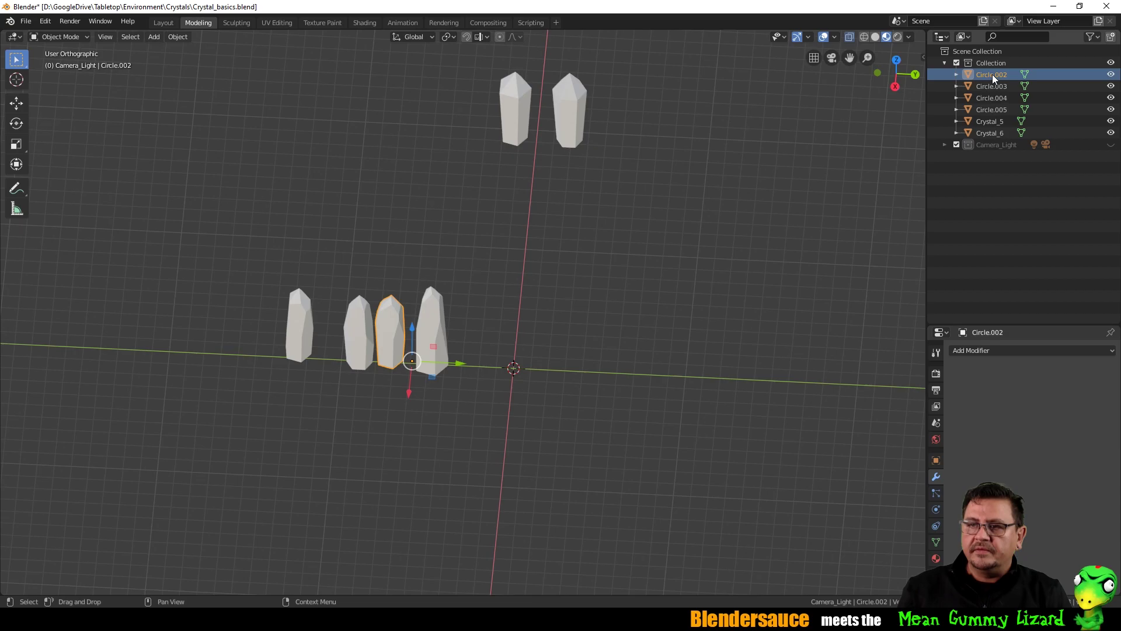
ctrl+click(990, 109)
shift+click(993, 86)
right_click(993, 86)
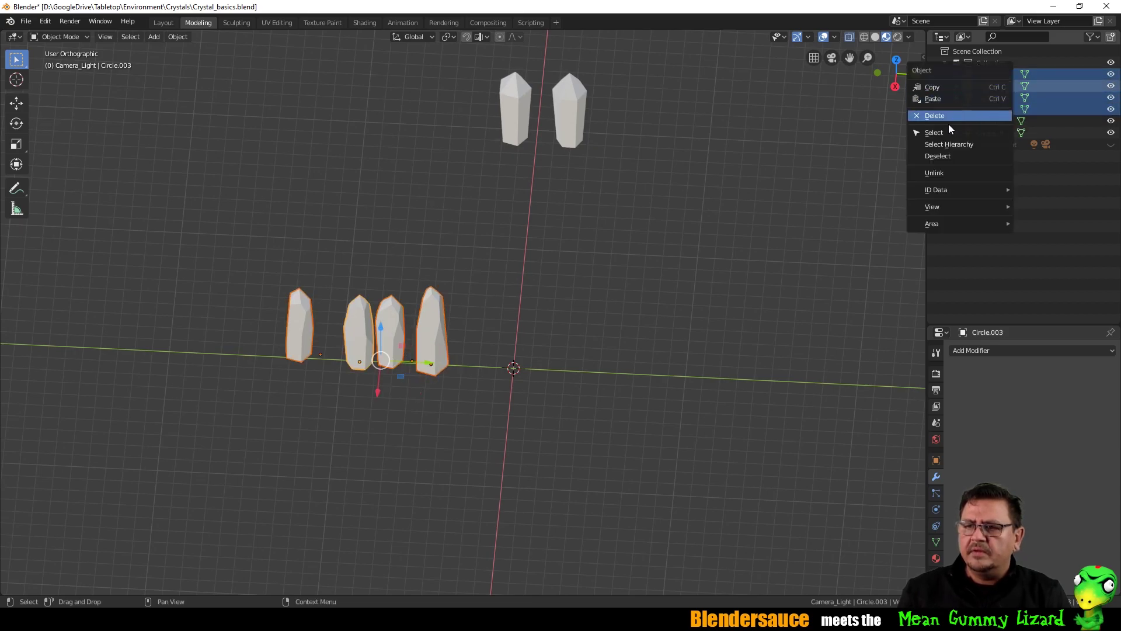
mouse_move(958, 215)
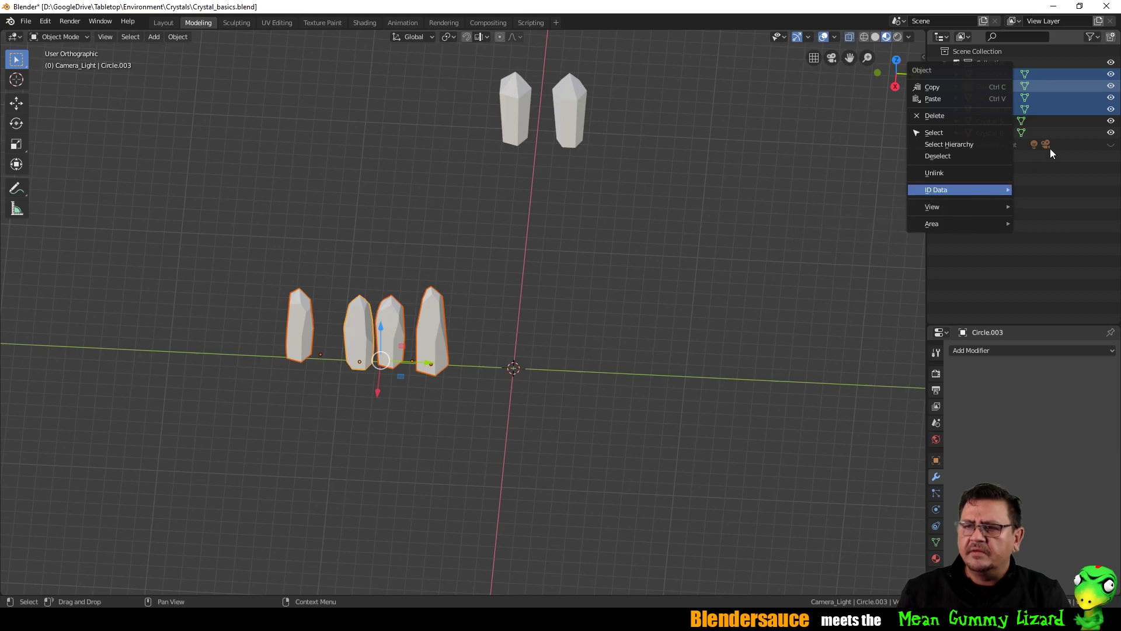
Rename the Circle.002 object to Crystal_v1.
double_click(980, 74)
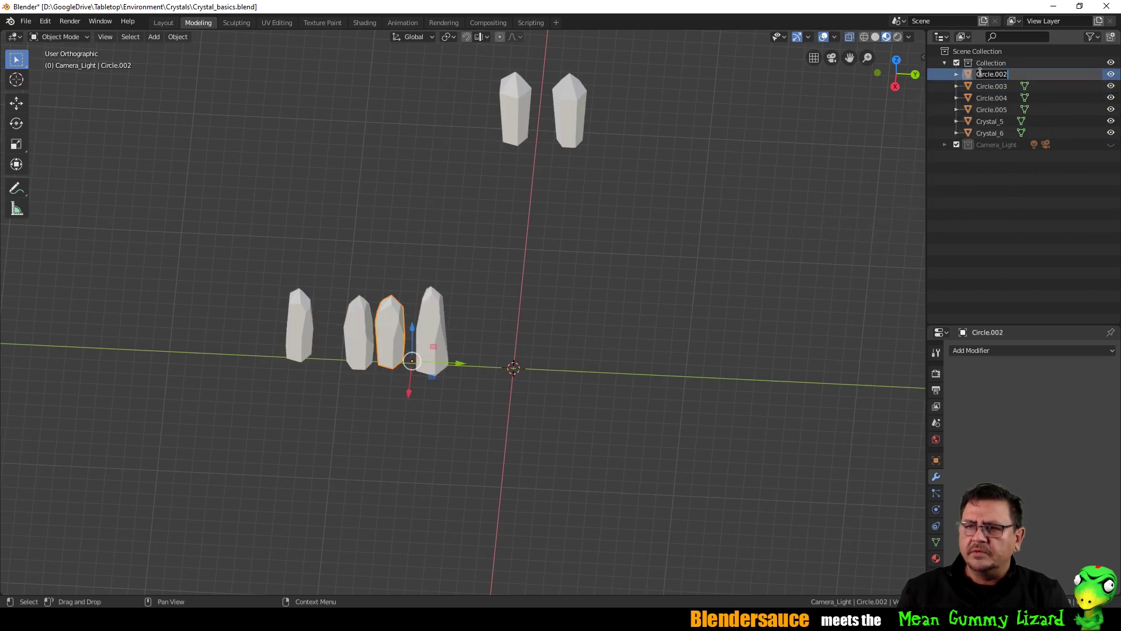
text(C)
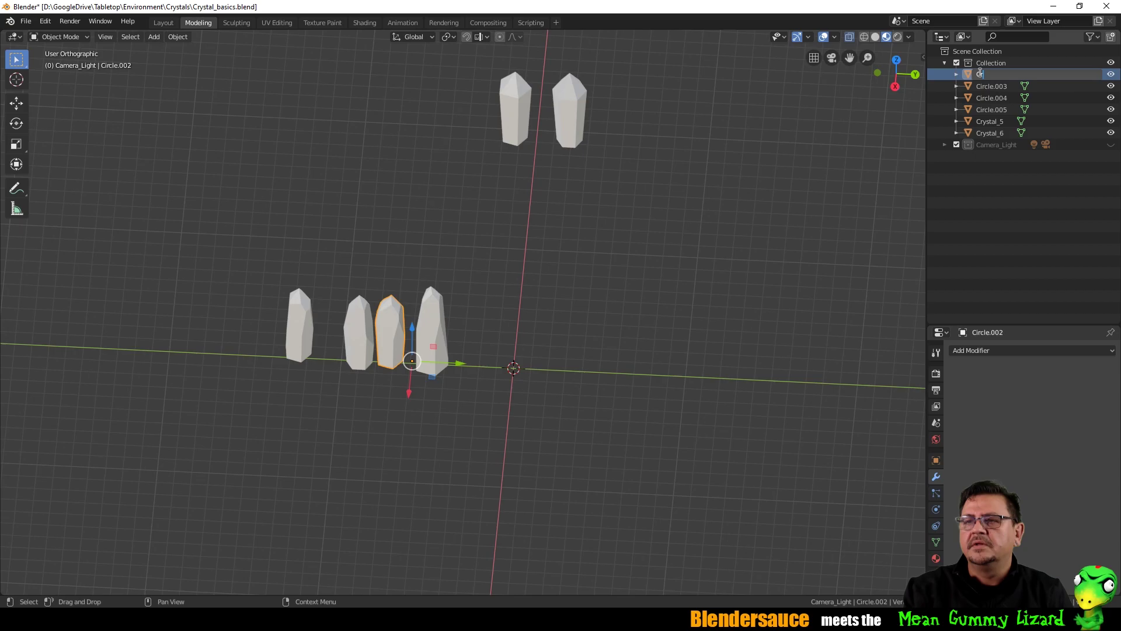
text(rystal_)
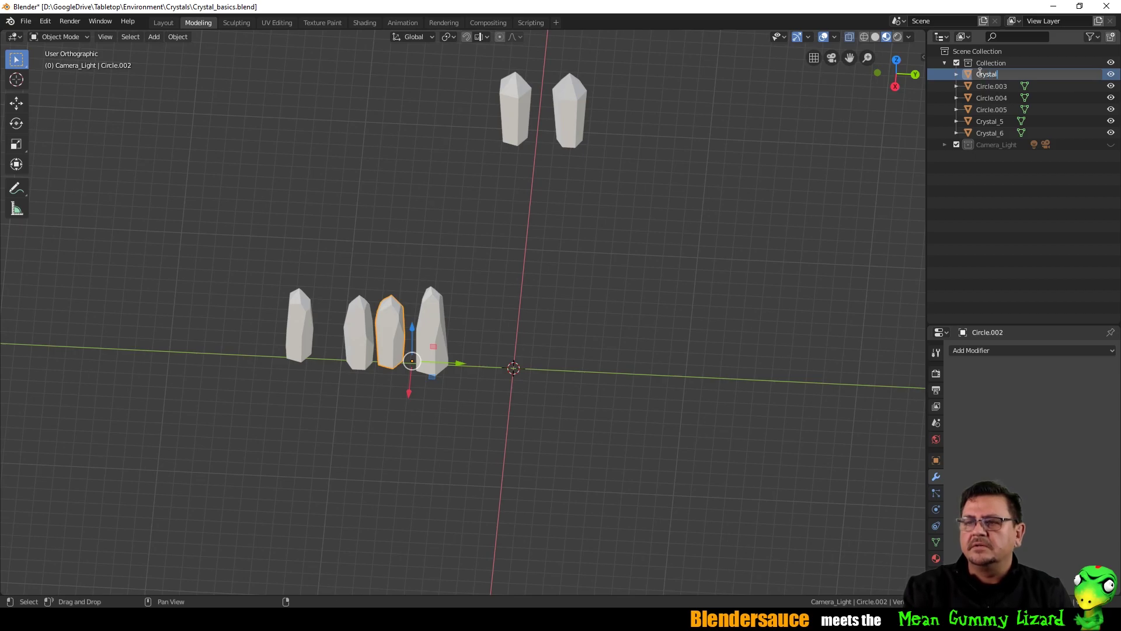
text(v1)
key(Return)
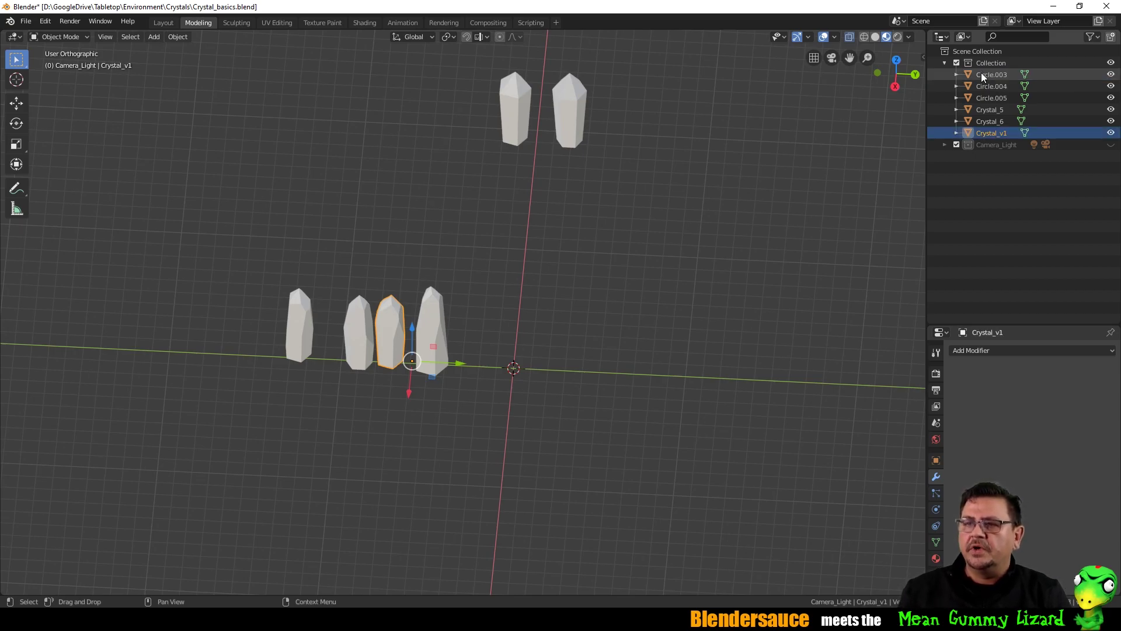
Rename the tallest faceted crystal, Circle.005, to Crystal_v2.
click(427, 317)
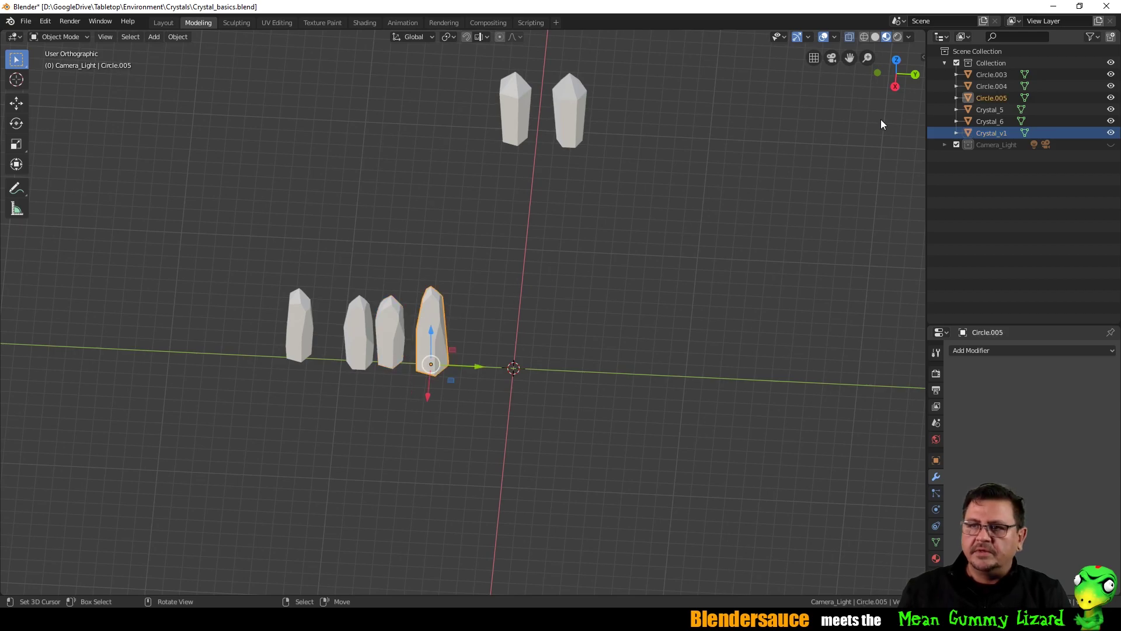
double_click(990, 98)
text(Crystal_v2)
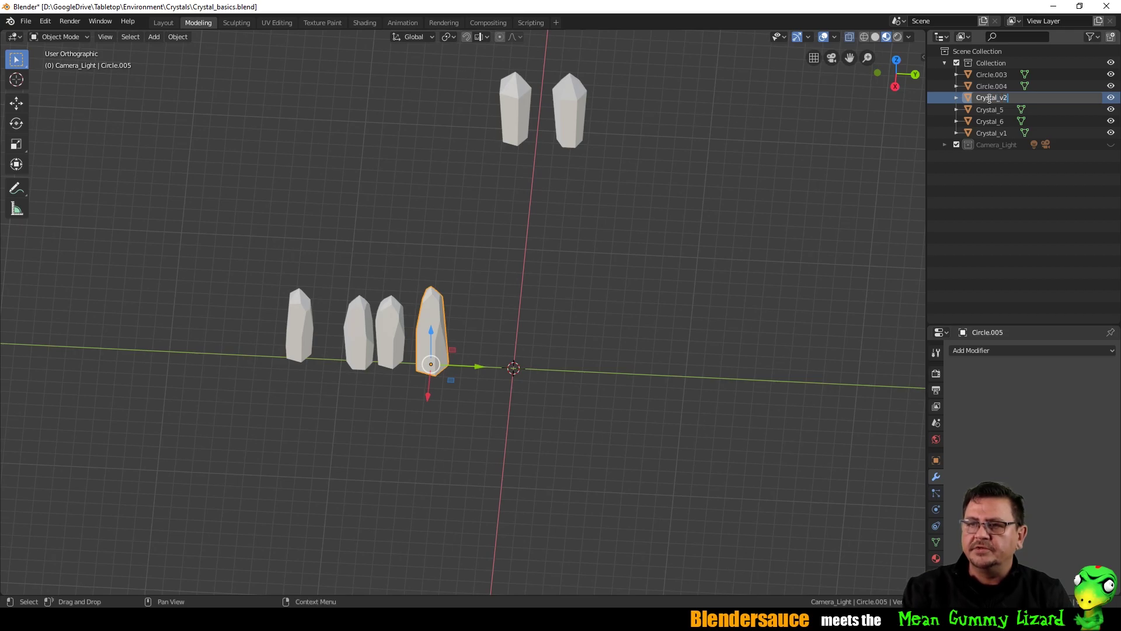
key(Return)
Rename the Circle.003 object to Crystal_v3.
click(388, 304)
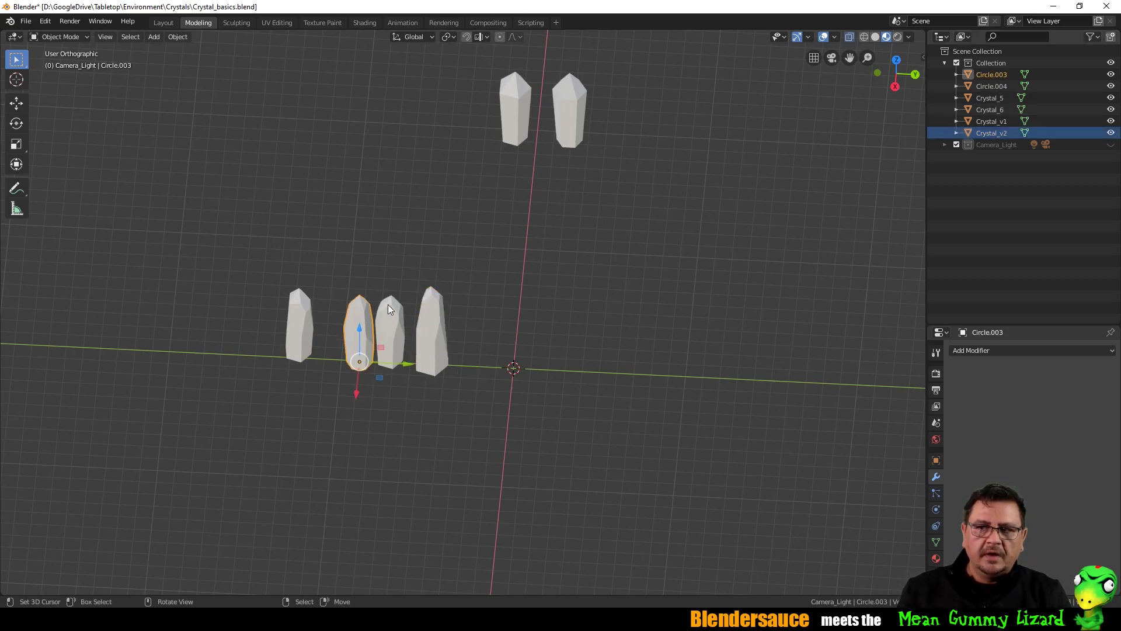
double_click(990, 75)
text(Cr)
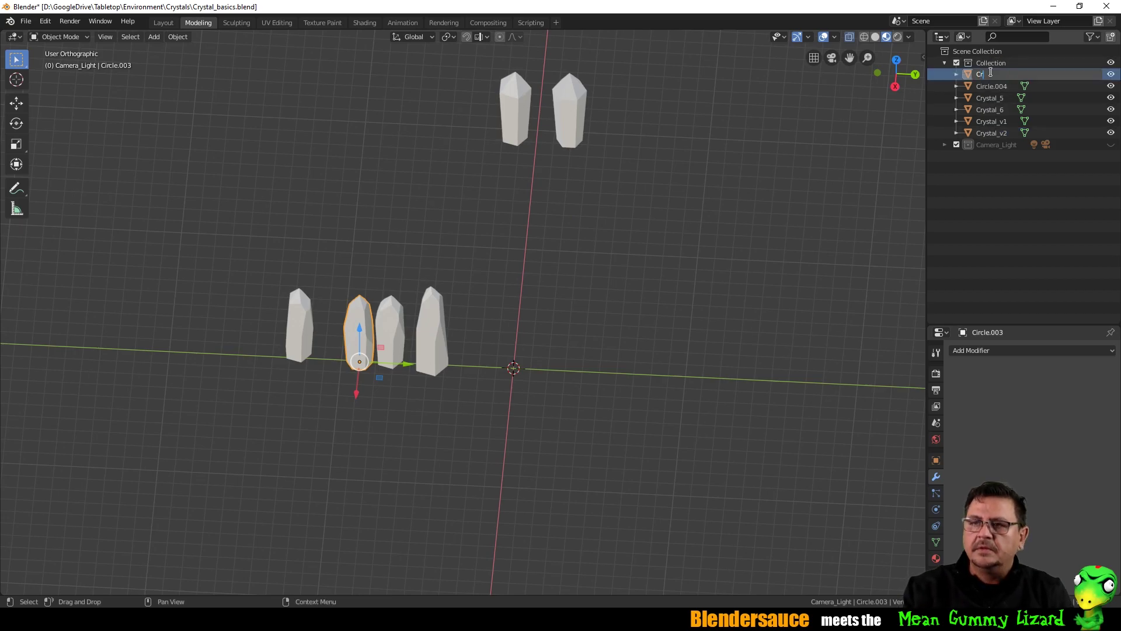
text(ystal_v3)
key(Return)
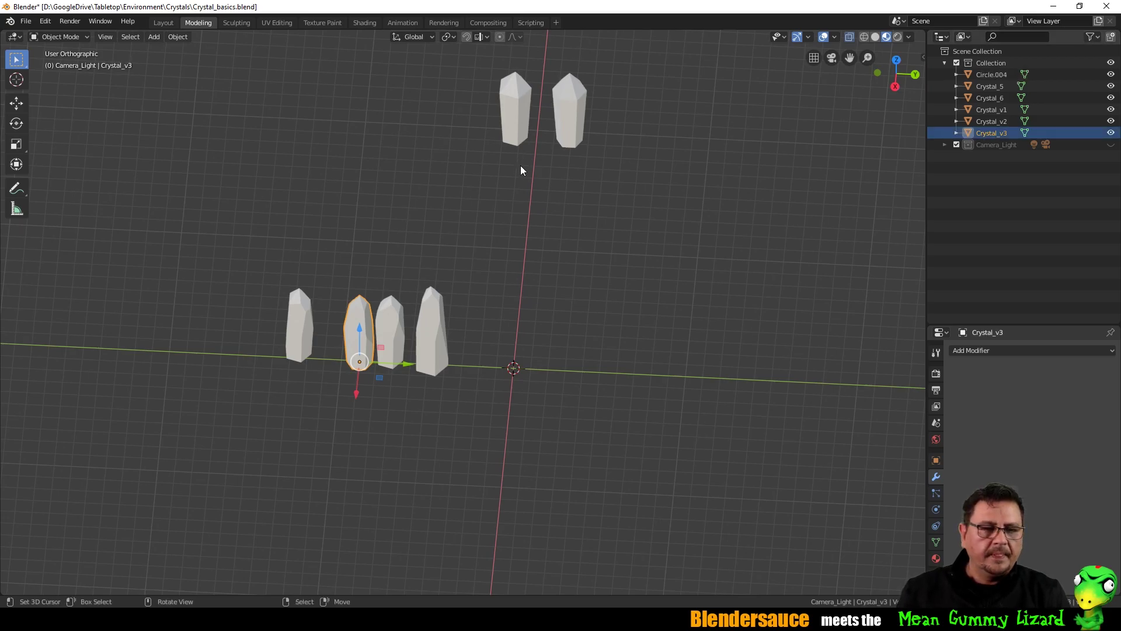
Rename the last remaining faceted crystal, Circle.004, to Crystal_v4.
click(301, 313)
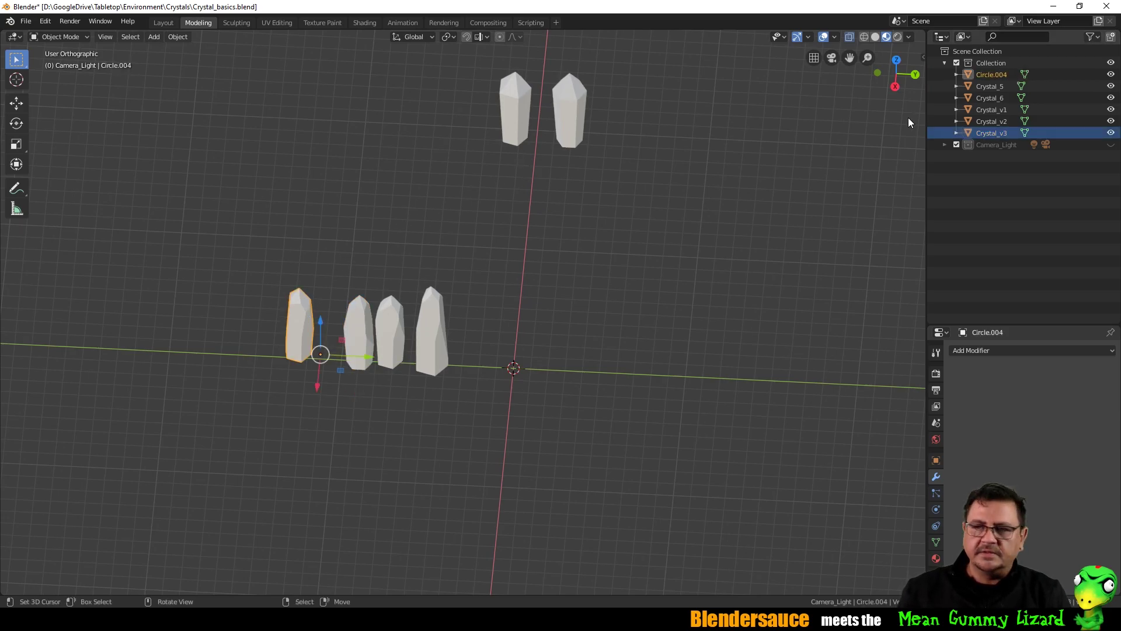
click(985, 73)
double_click(986, 74)
text(Crysta)
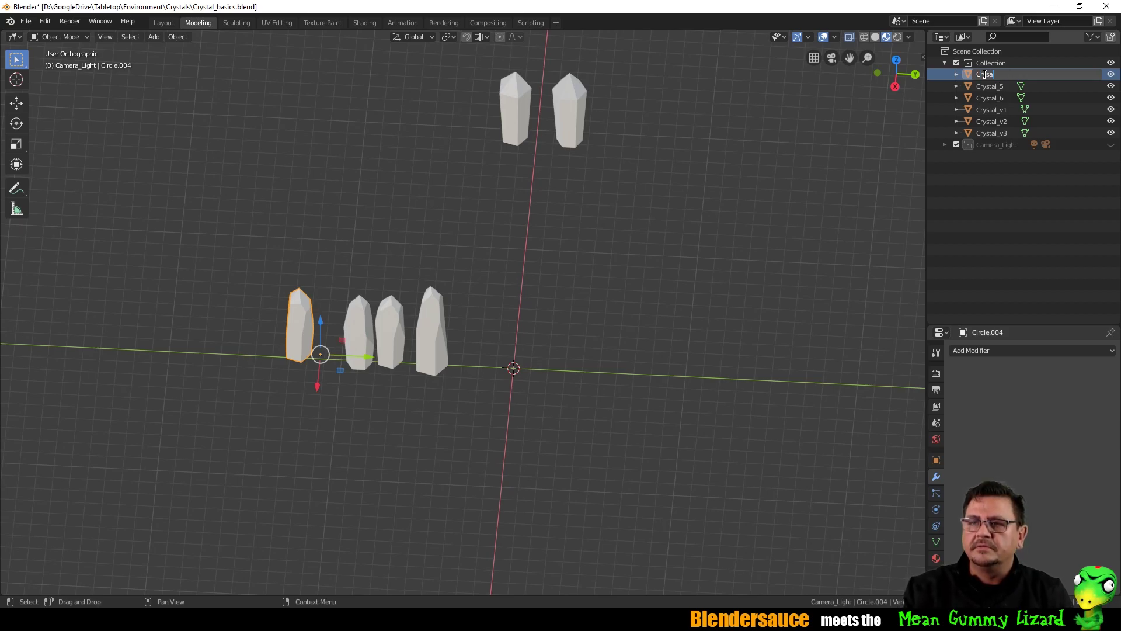
text(l_v4)
key(Return)
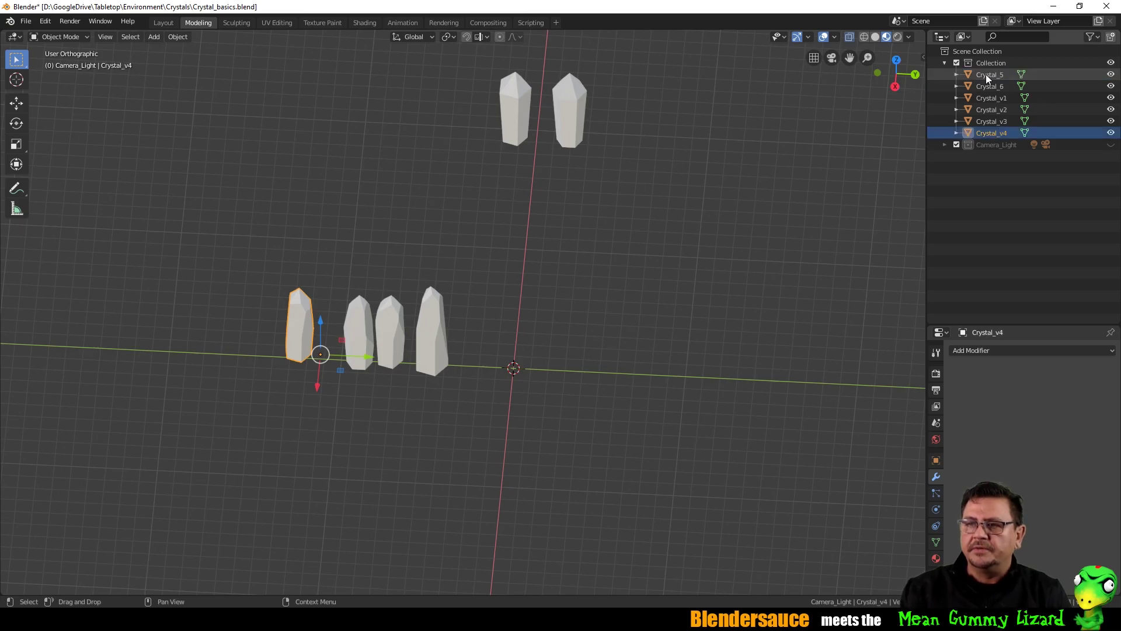
Move Crystal_v2 about -9.8 m along Y past Crystal_v4, and space Crystal_v3 and Crystal_v1 evenly along Y, shifting Crystal_v1 by -1.12 m.
click(414, 313)
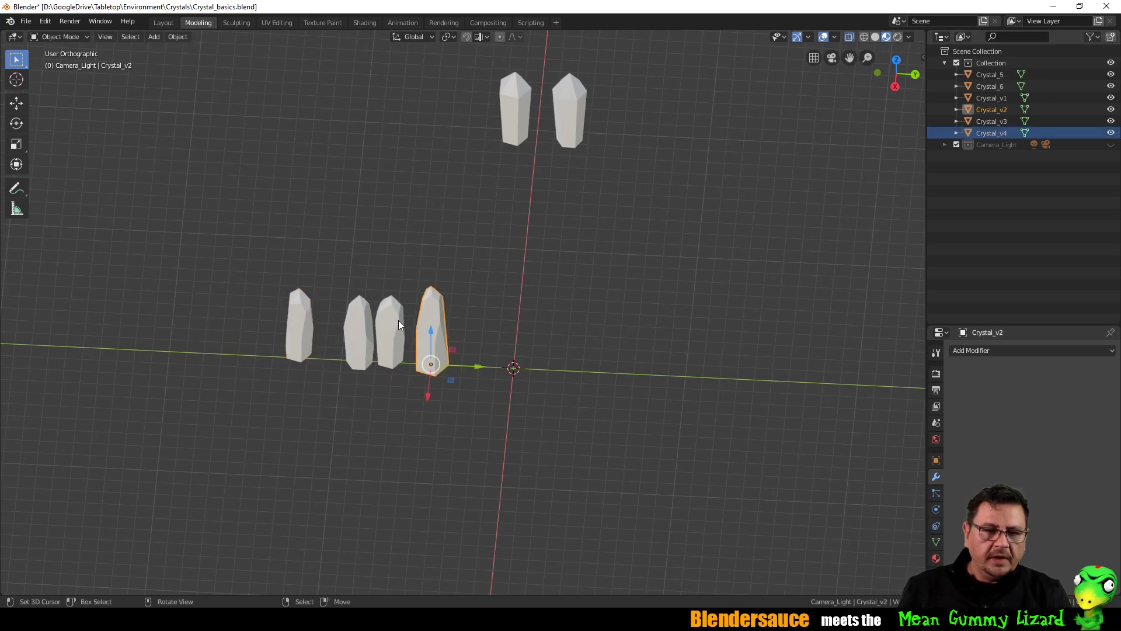
drag(481, 366, 313, 360)
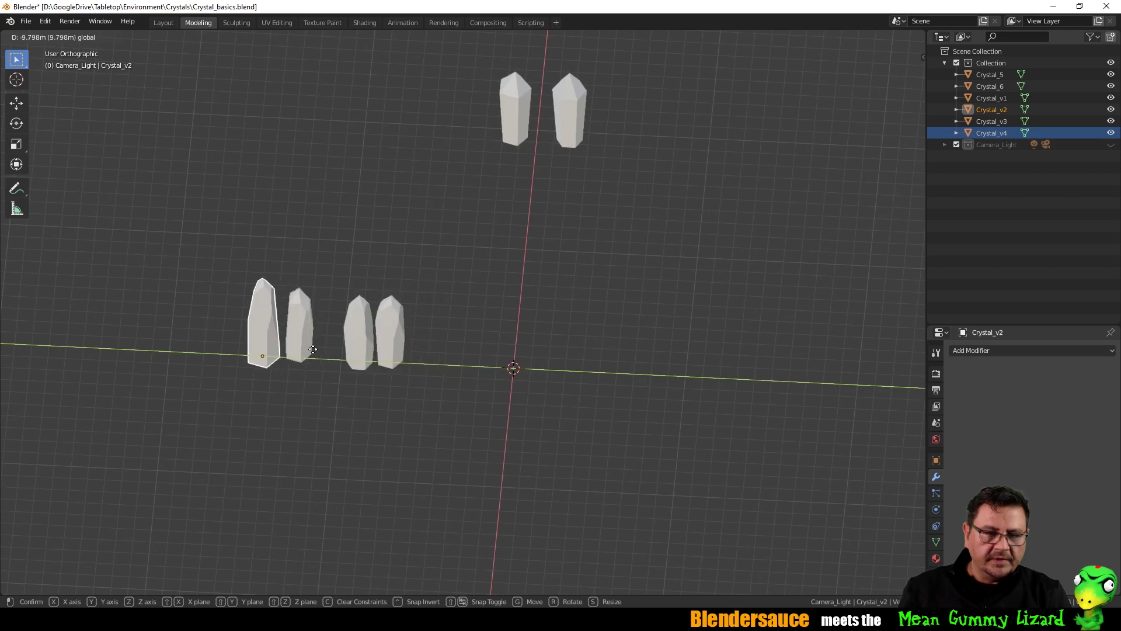
click(377, 348)
mouse_move(408, 364)
mouse_down()
mouse_move(385, 365)
mouse_move(431, 364)
mouse_up()
click(400, 358)
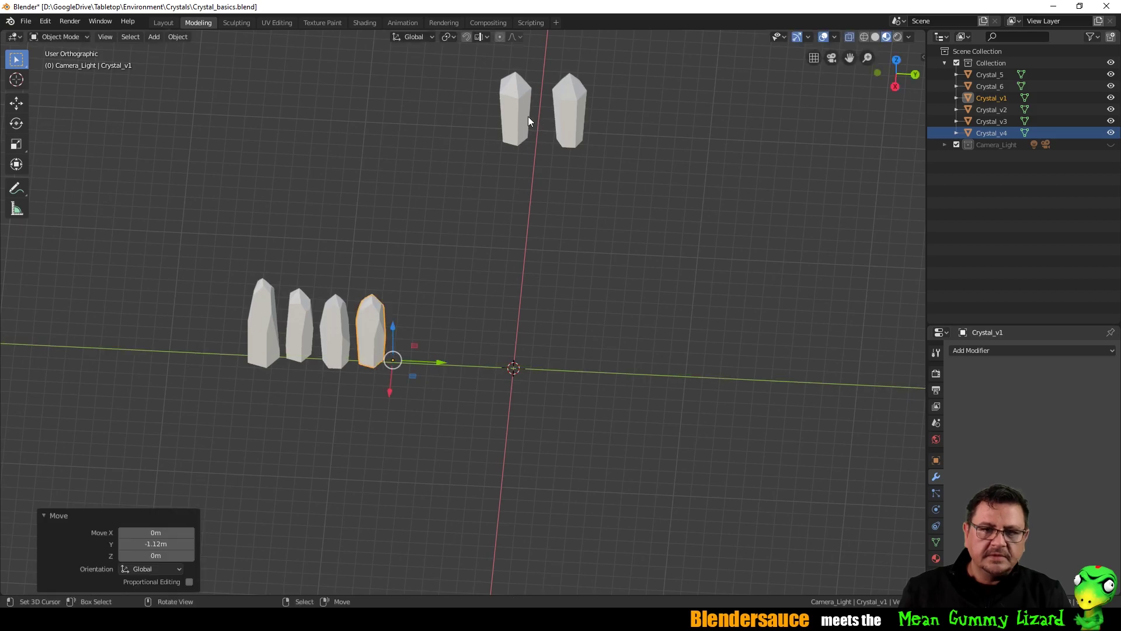
Rename the collection holding the crystal objects to Crystals.
click(987, 64)
double_click(988, 62)
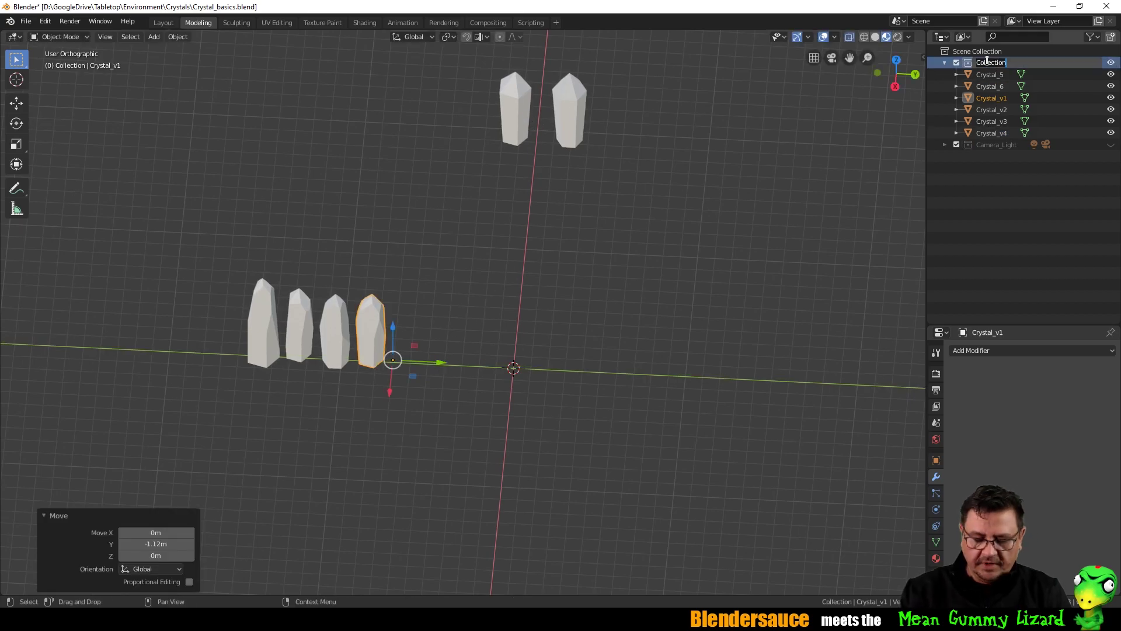
text(Crystals)
key(Return)
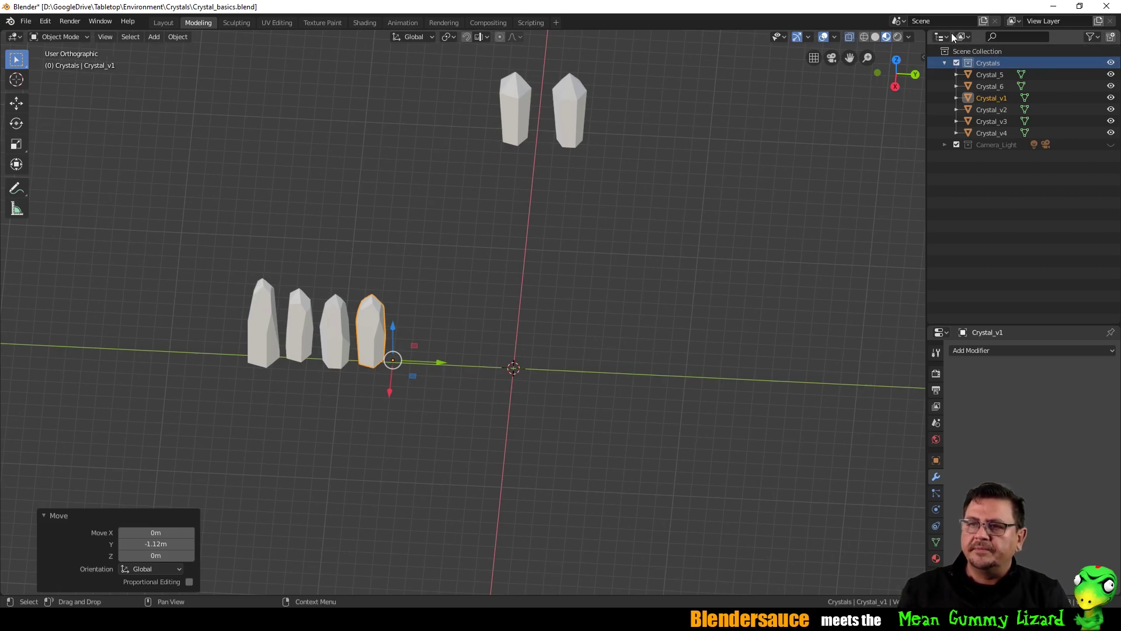
Create a new collection directly under the Scene Collection and name it Base.
right_click(958, 55)
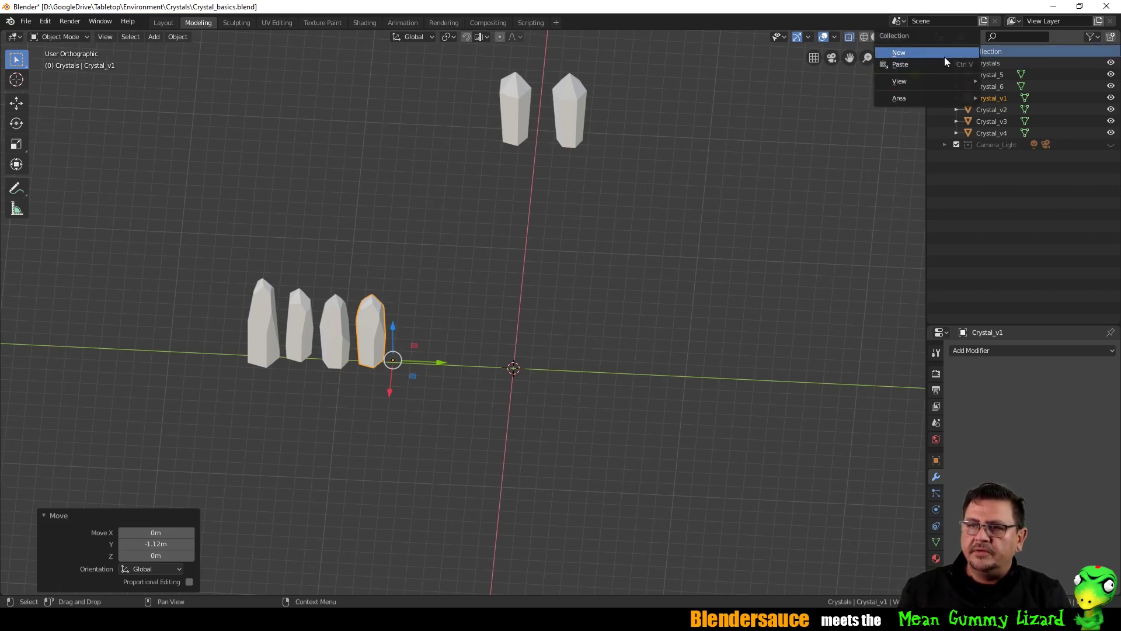
click(913, 58)
double_click(987, 156)
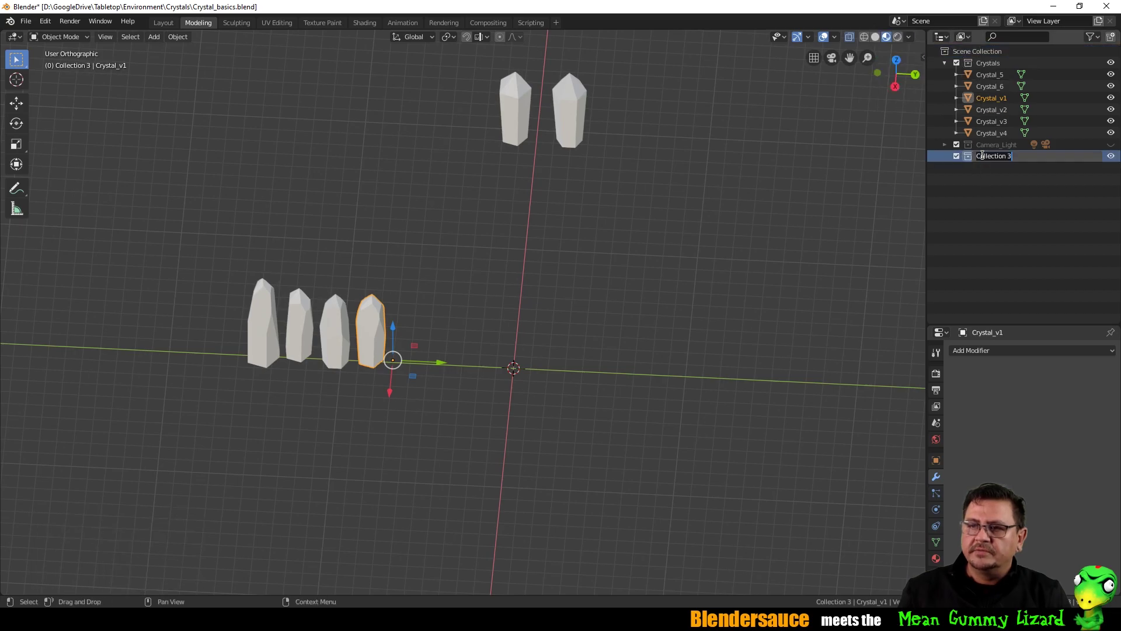
text(Base)
key(Return)
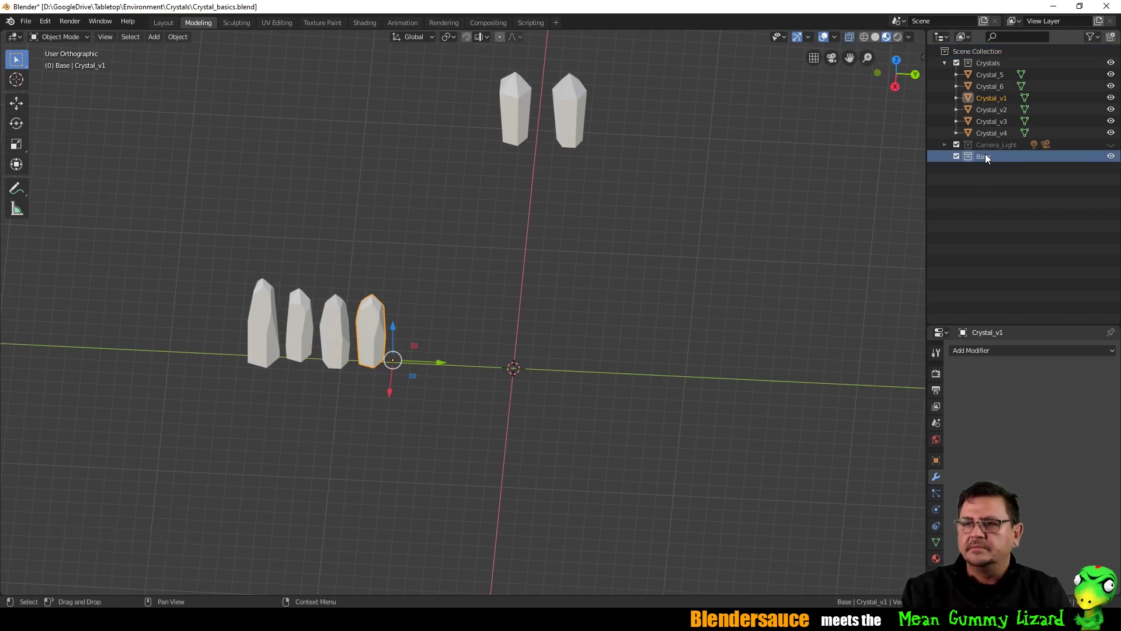
Add a mesh circle with 32 vertices and a 1 m radius at the origin in the Base collection.
key(shift+a)
mouse_move(631, 241)
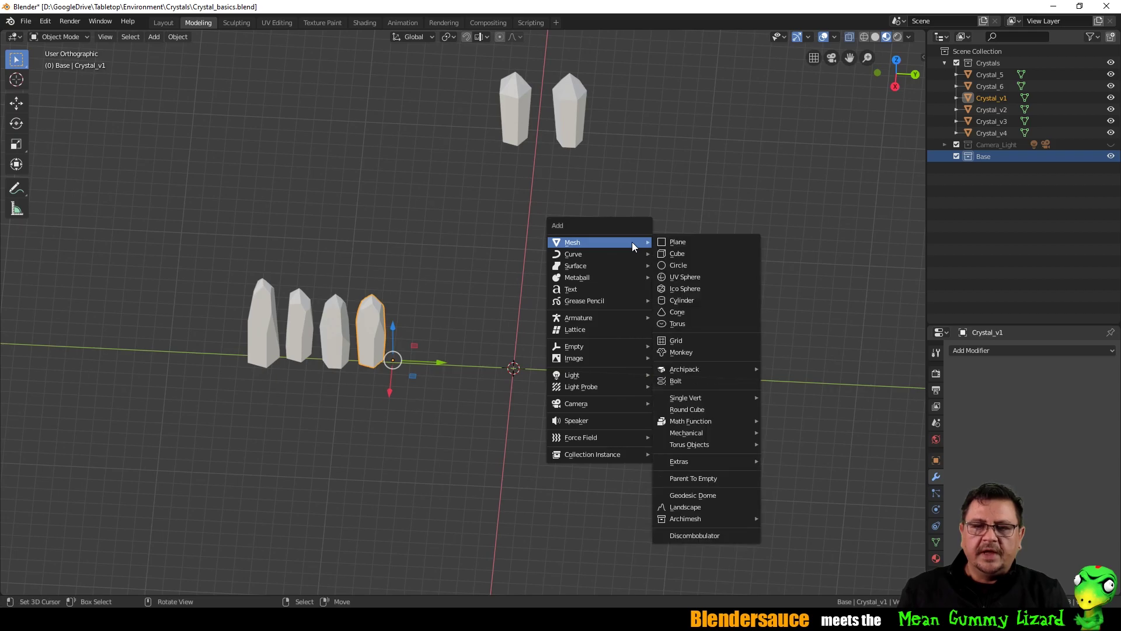
click(684, 266)
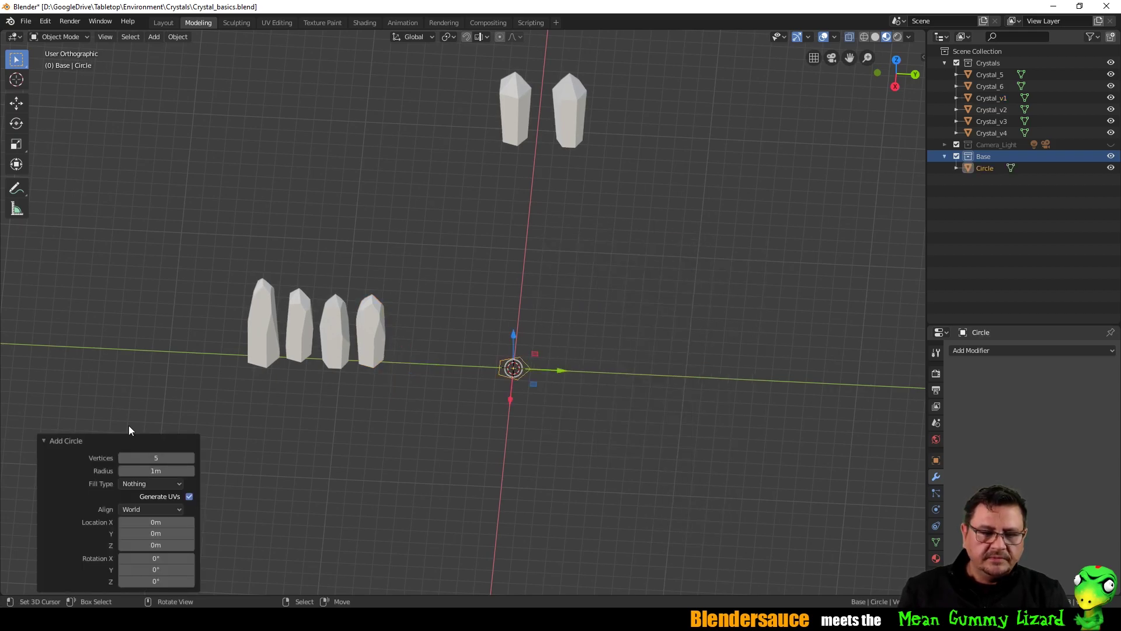
click(191, 458)
text(5)
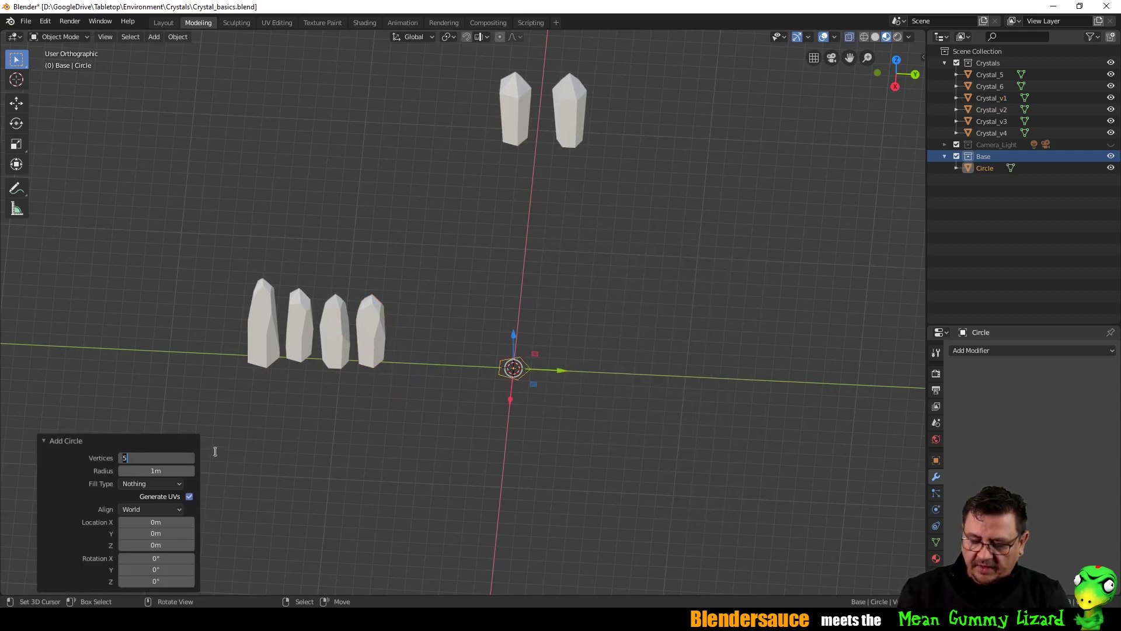
key(Return)
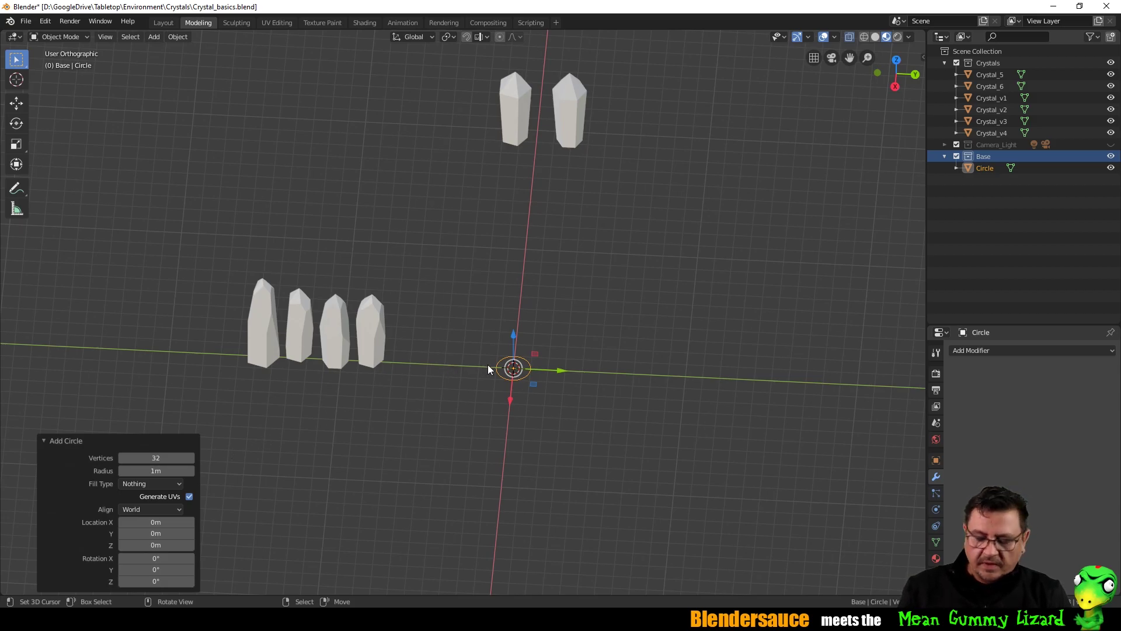
Select Crystal_5 and Crystal_6 and move them about -13.1 m along Y, clear of the circle at the origin.
key(KP_1)
key(KP_3)
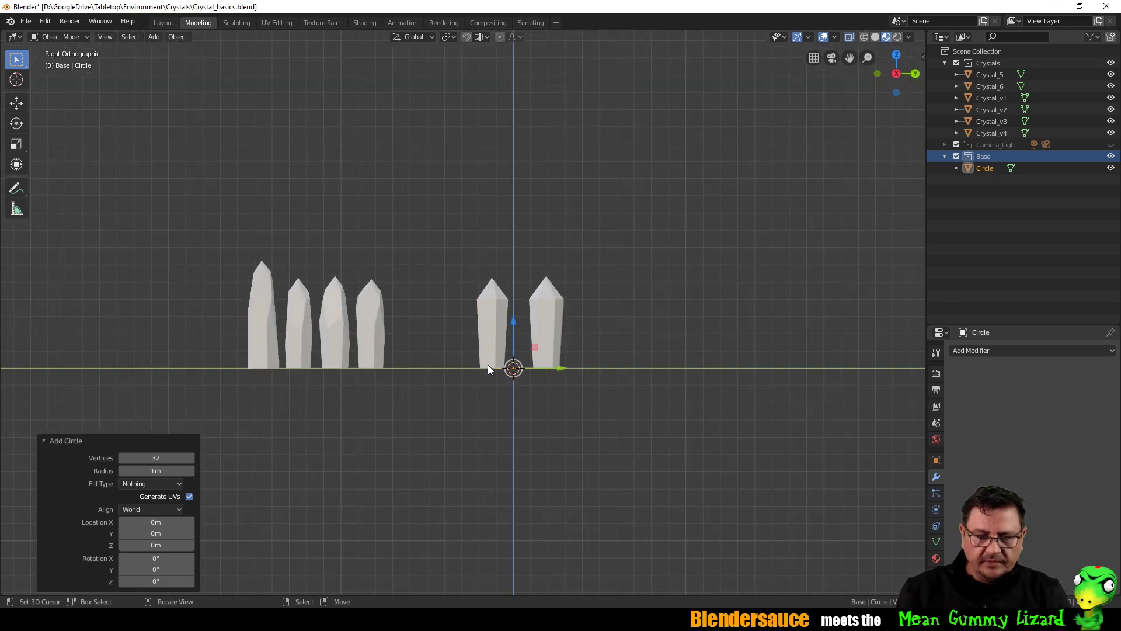
scroll(542, 351, up, 4)
click(497, 342)
shift+click(641, 339)
drag(650, 428, 159, 428)
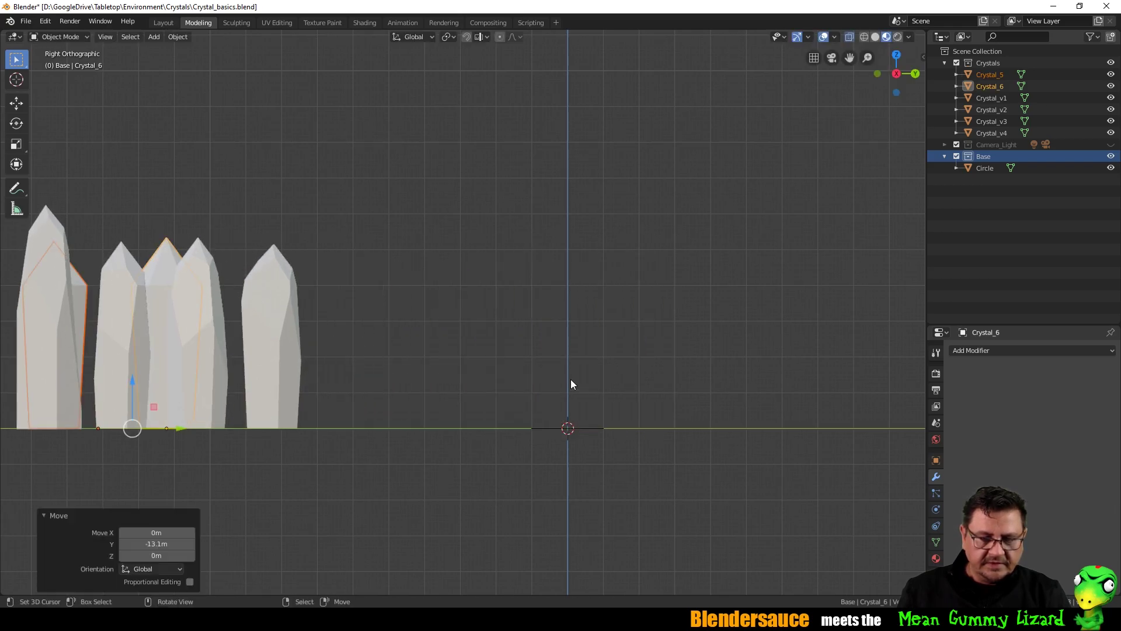
Scale the circle at the origin uniformly by a factor of 2.
click(569, 427)
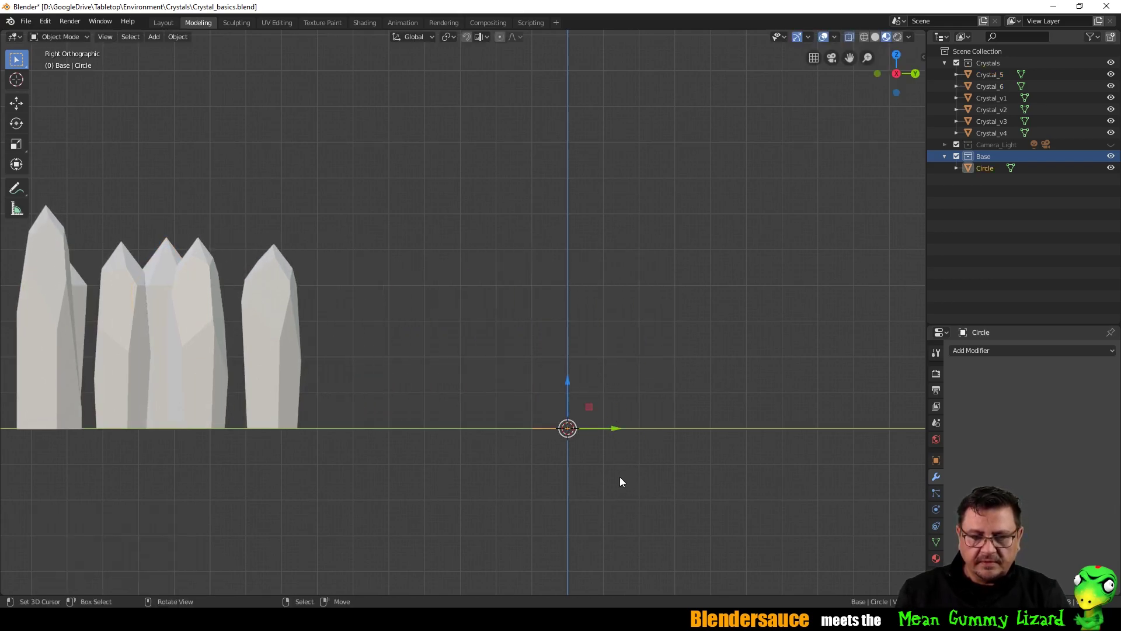
scroll(619, 482, up, 3)
shift+middle_drag(660, 401, 540, 284)
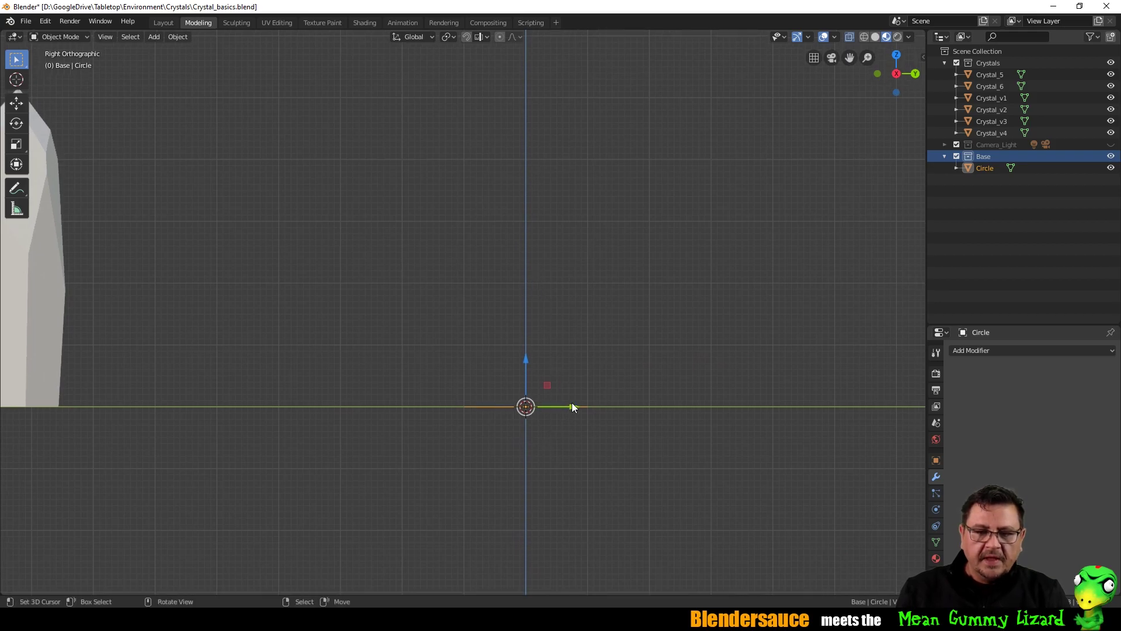
mouse_move(576, 394)
middle_down()
mouse_move(583, 384)
mouse_move(583, 410)
middle_up()
key(KP_7)
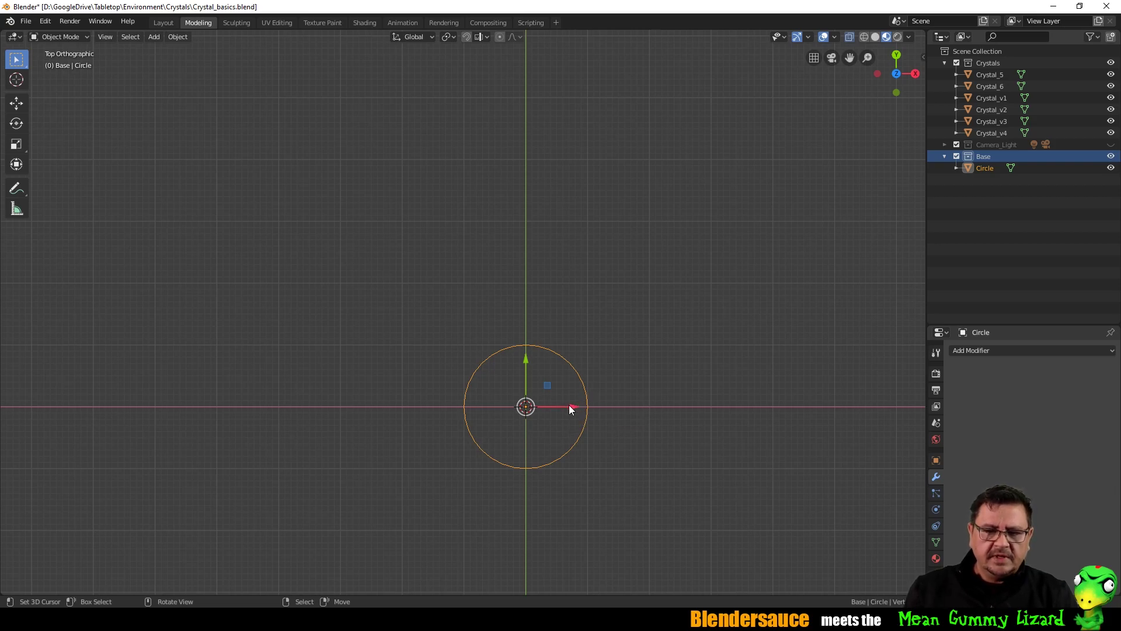
key(KP_2)
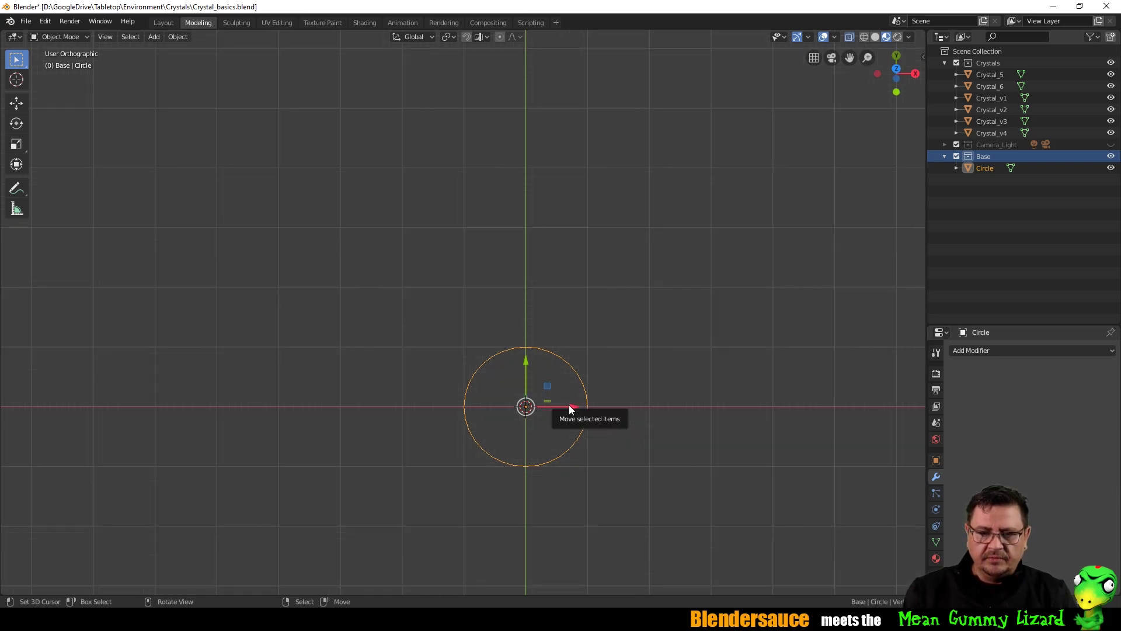
key(KP_1)
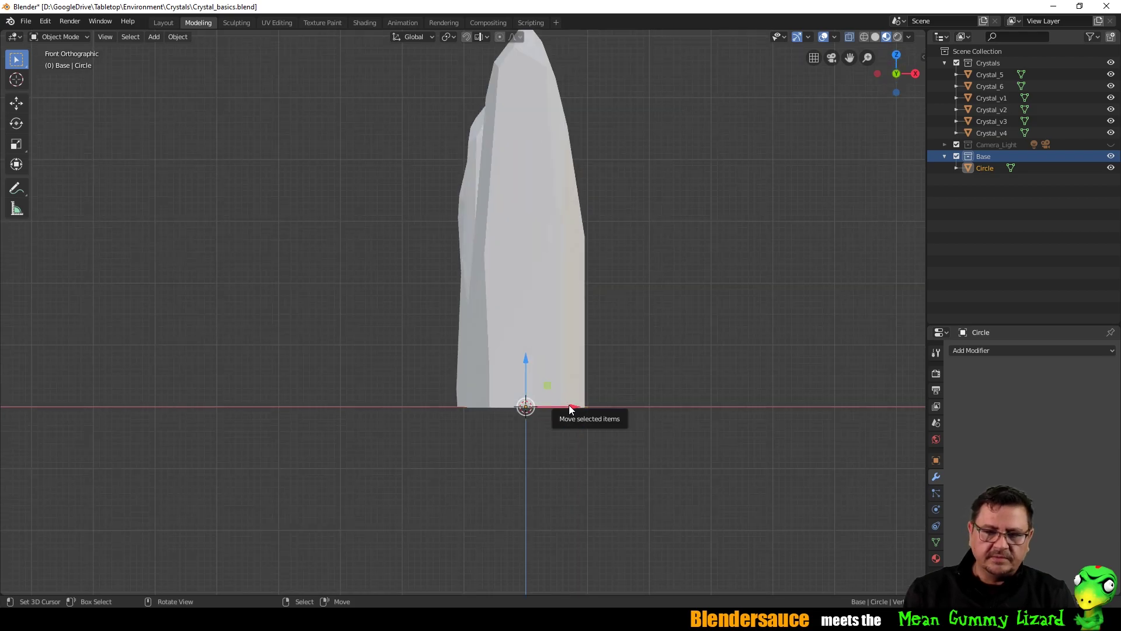
key(KP_7)
text(s)
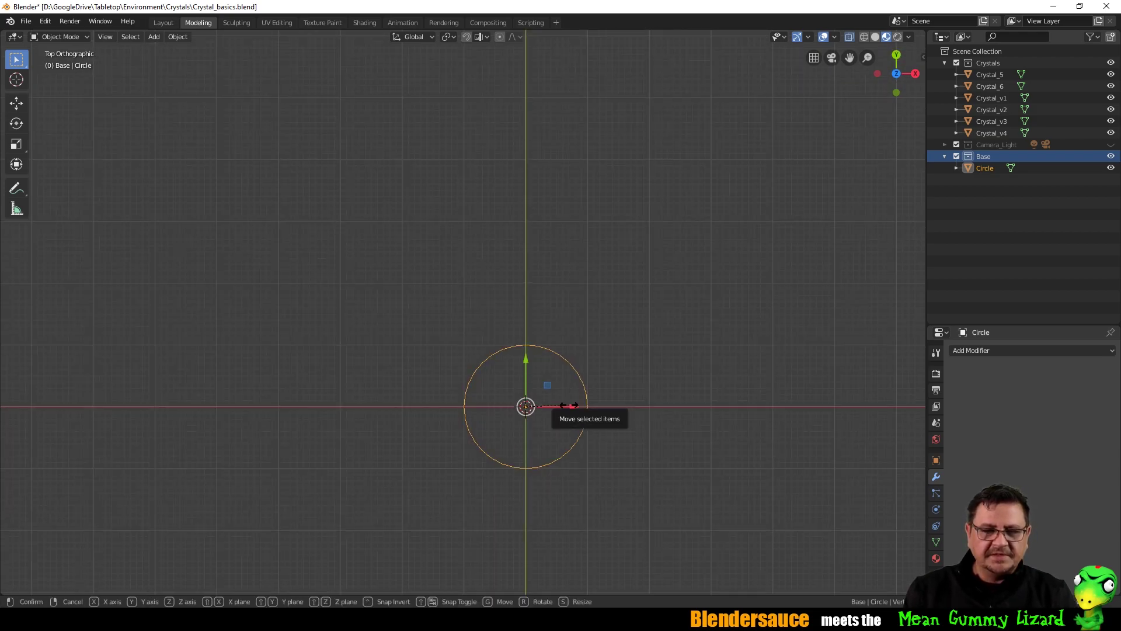
text(2)
key(Return)
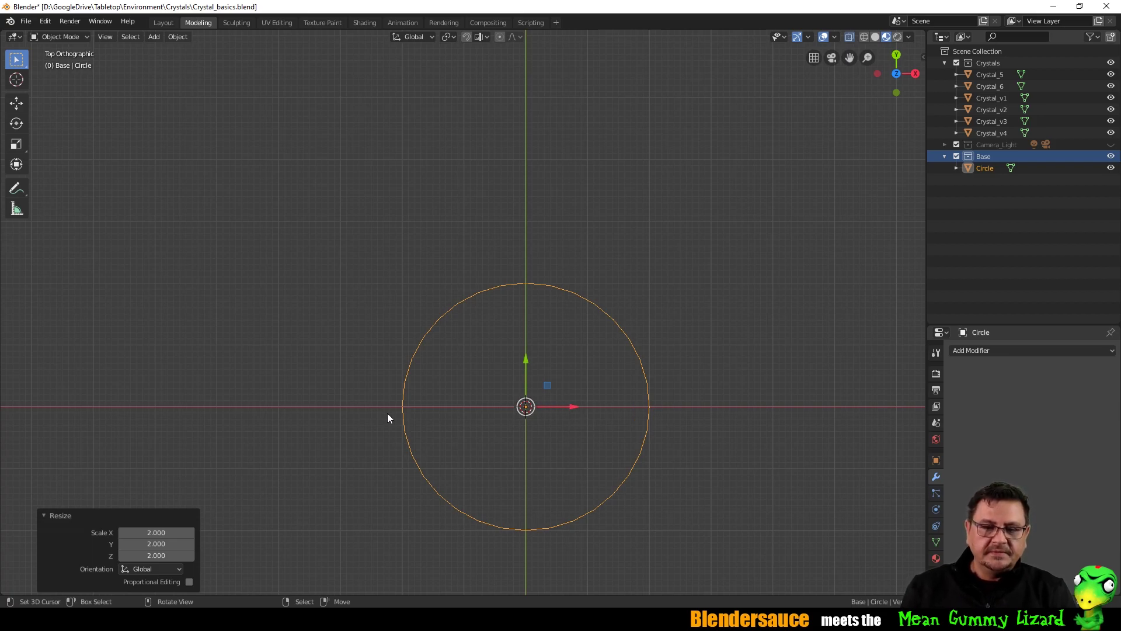
In Edit Mode, extrude the whole circle about 0.51 m upward along Z to form the base's side wall.
middle_drag(670, 396, 578, 282)
key(Tab)
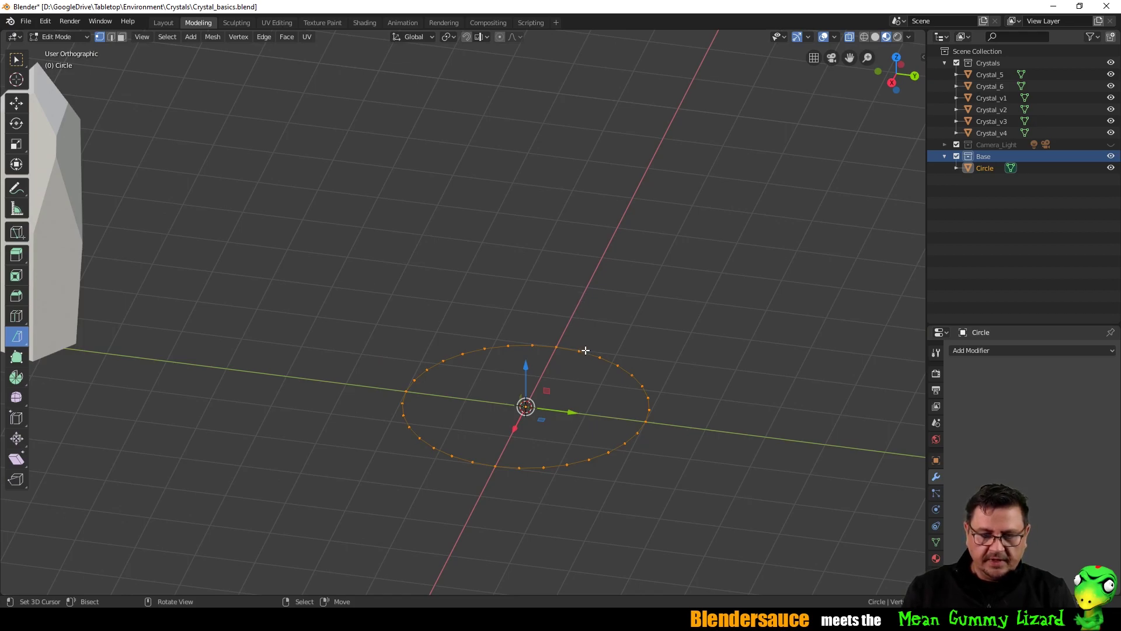
key(KP_1)
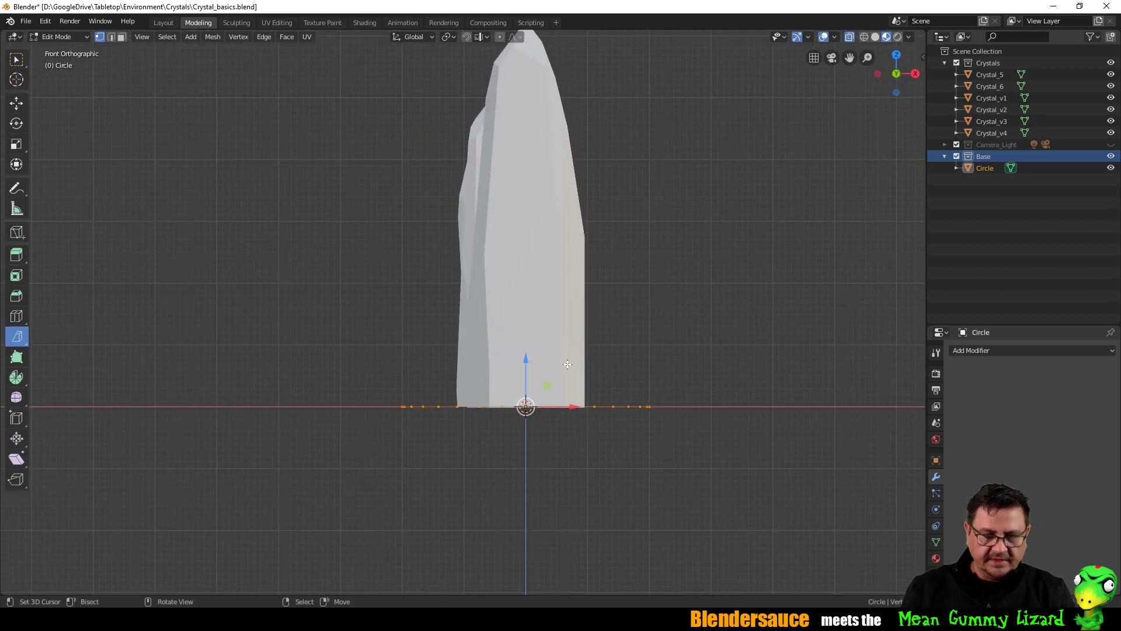
key(e)
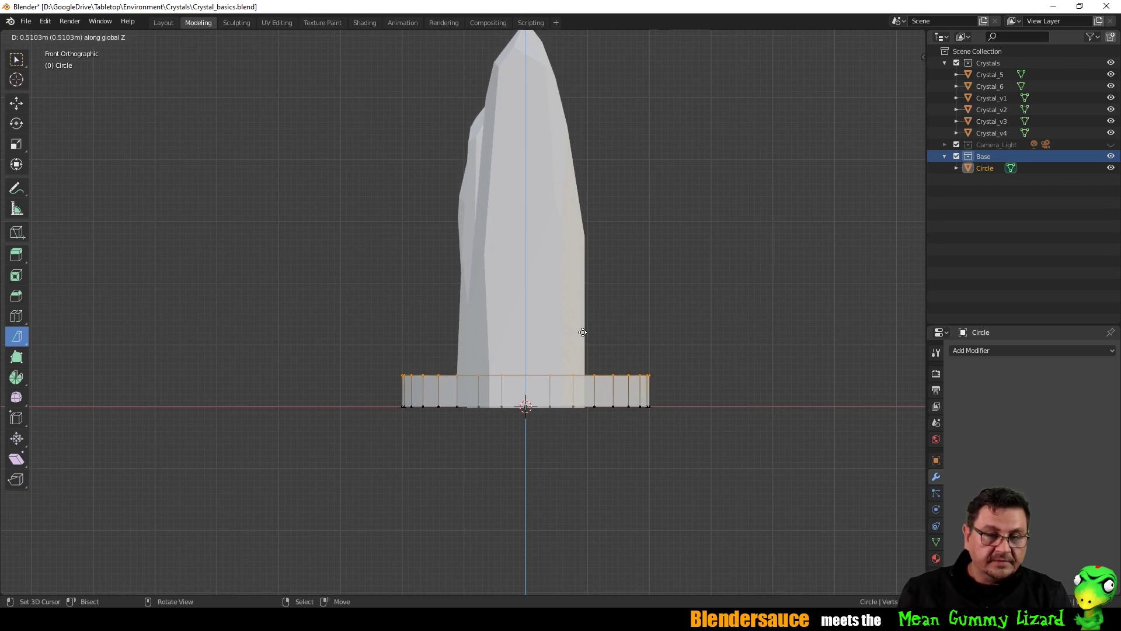
click(582, 332)
middle_drag(582, 332, 676, 319)
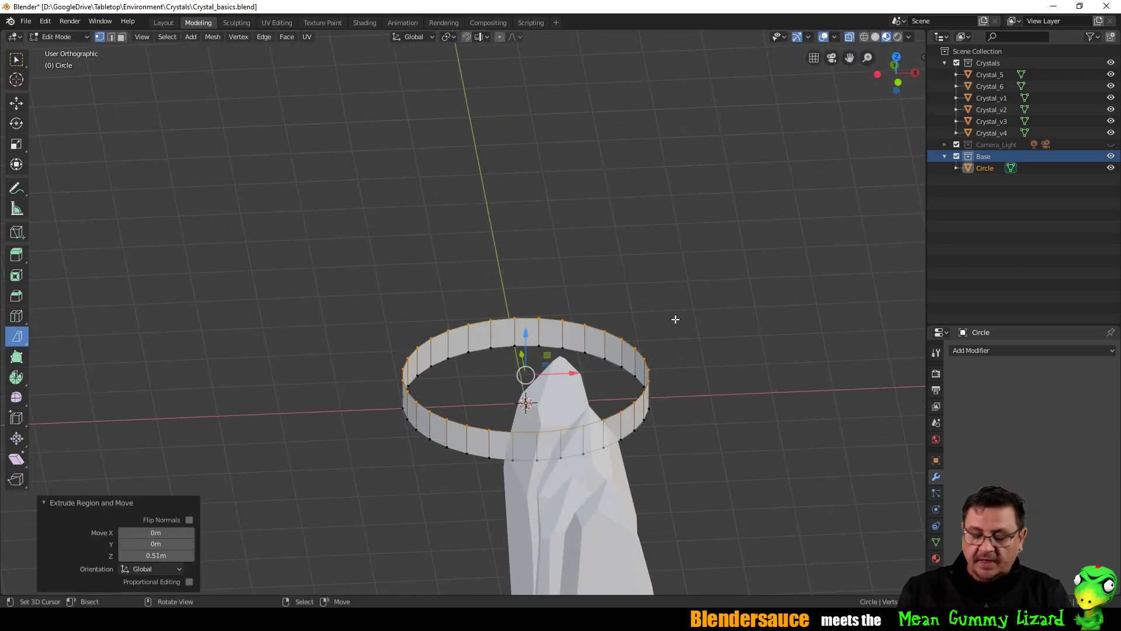
Extrude the upper rim again, raise it about 0.139 m along Z, and scale it to about 0.97 for a bevelled edge.
key(e)
right_click(675, 319)
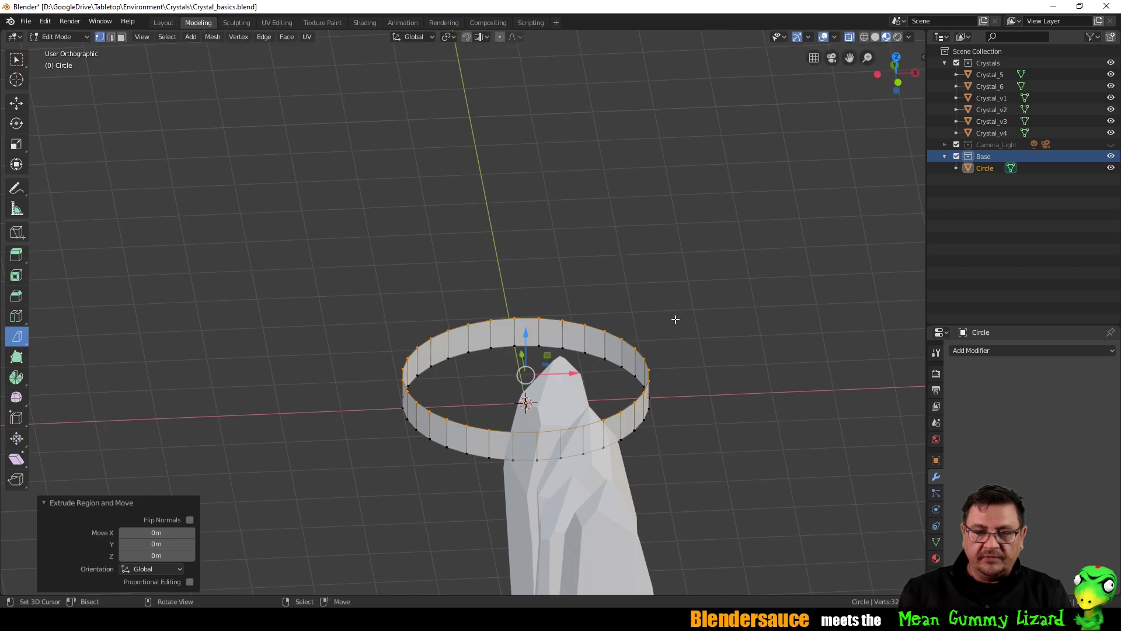
drag(526, 334, 526, 327)
key(s)
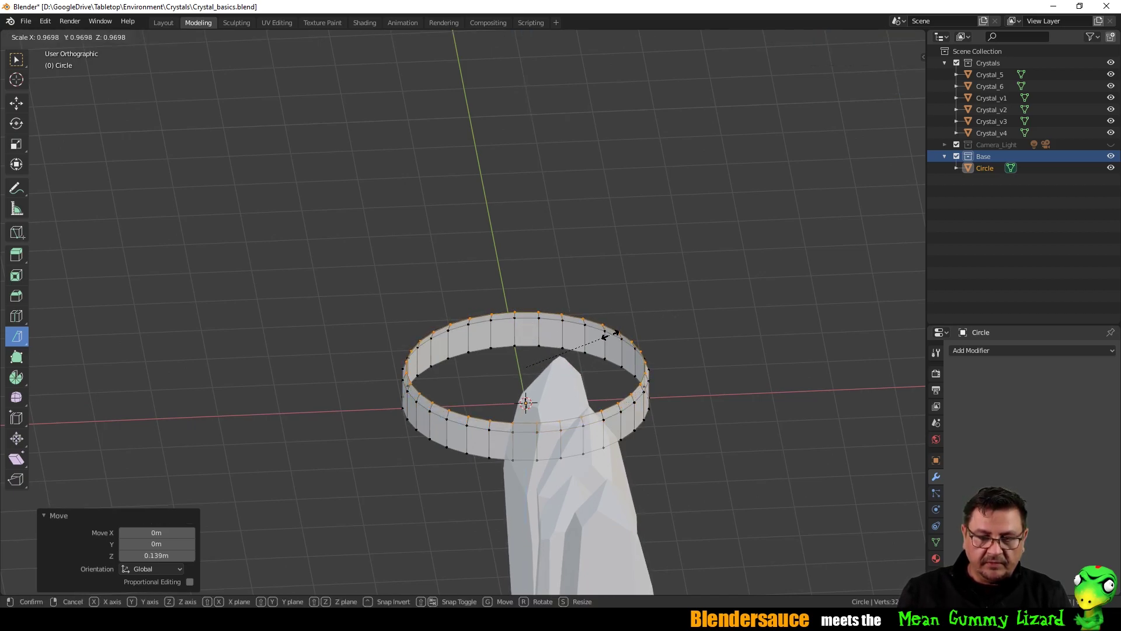
click(606, 335)
Extrude the upper rim inward at a scale of about 0.593, fill the remaining opening, and return to Object Mode.
key(e)
right_click(647, 334)
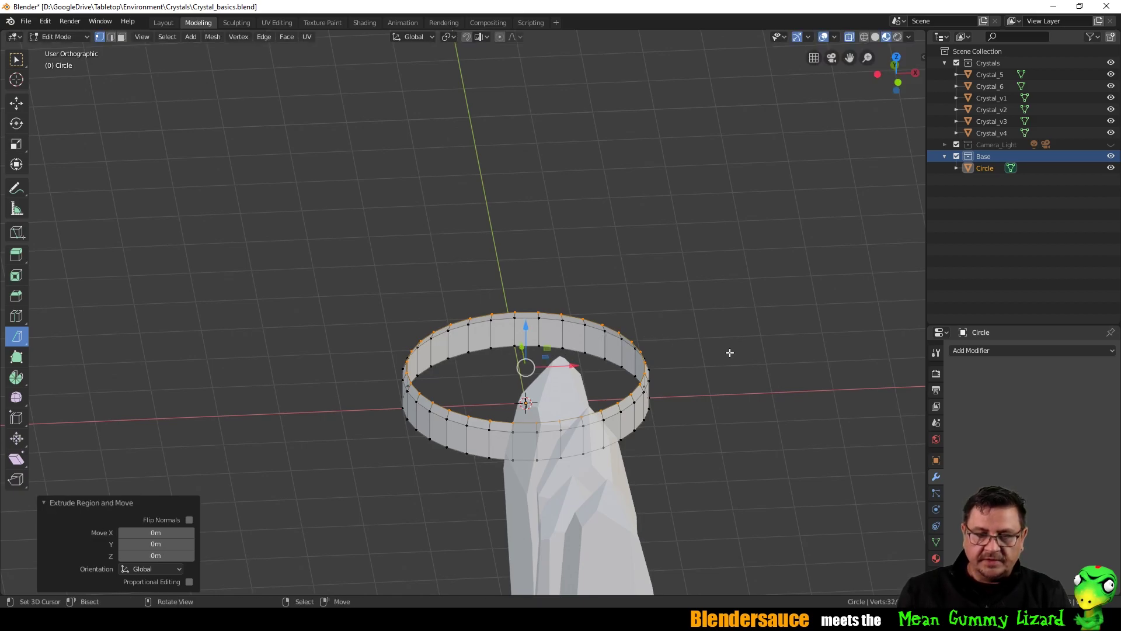
key(s)
click(679, 362)
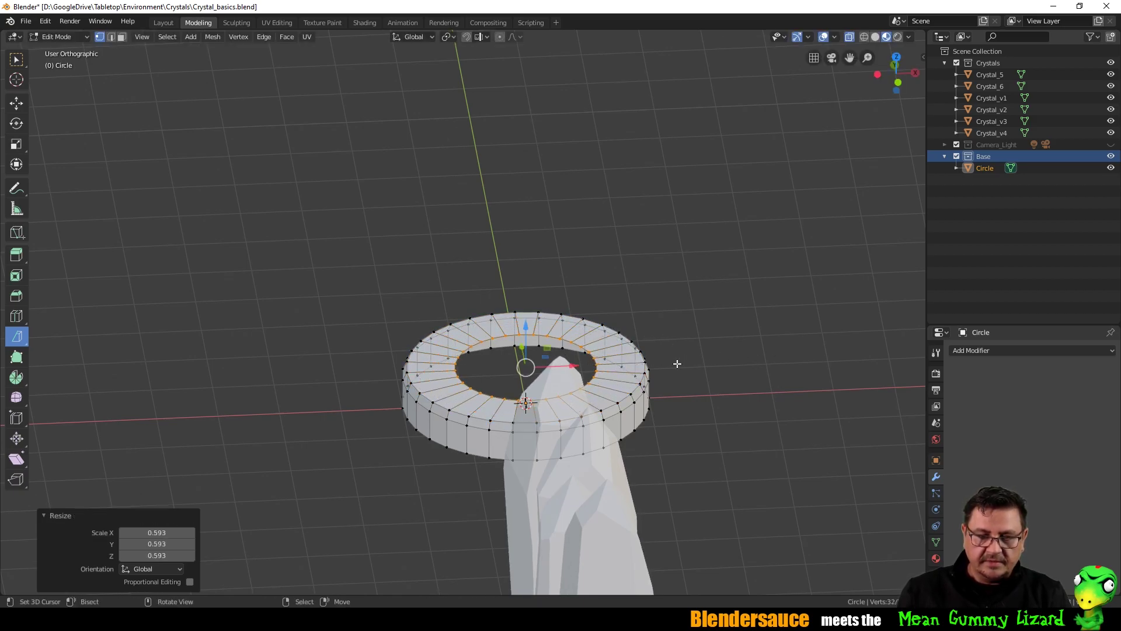
key(f)
middle_drag(678, 363, 644, 393)
key(Tab)
middle_drag(693, 365, 678, 326)
scroll(450, 320, down, 5)
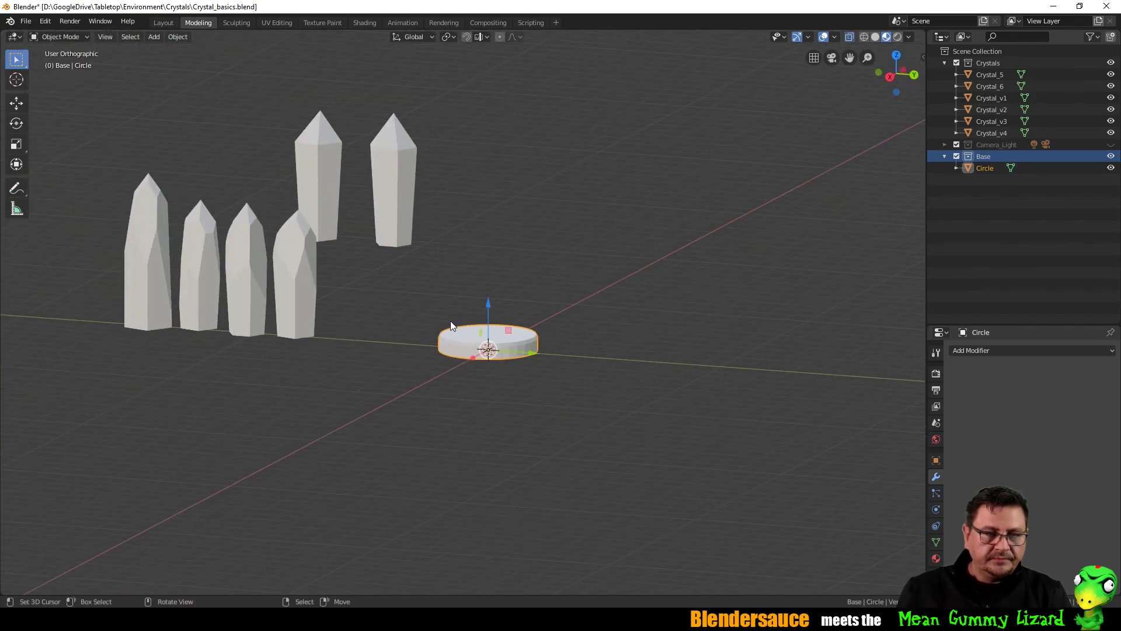
Duplicate the four crystals Crystal_v1 to Crystal_v4 and move the copies about 11.8 m along Y to the circular base.
click(159, 271)
shift+click(211, 268)
shift+click(247, 268)
shift+click(308, 271)
key(shift+d)
right_click(308, 272)
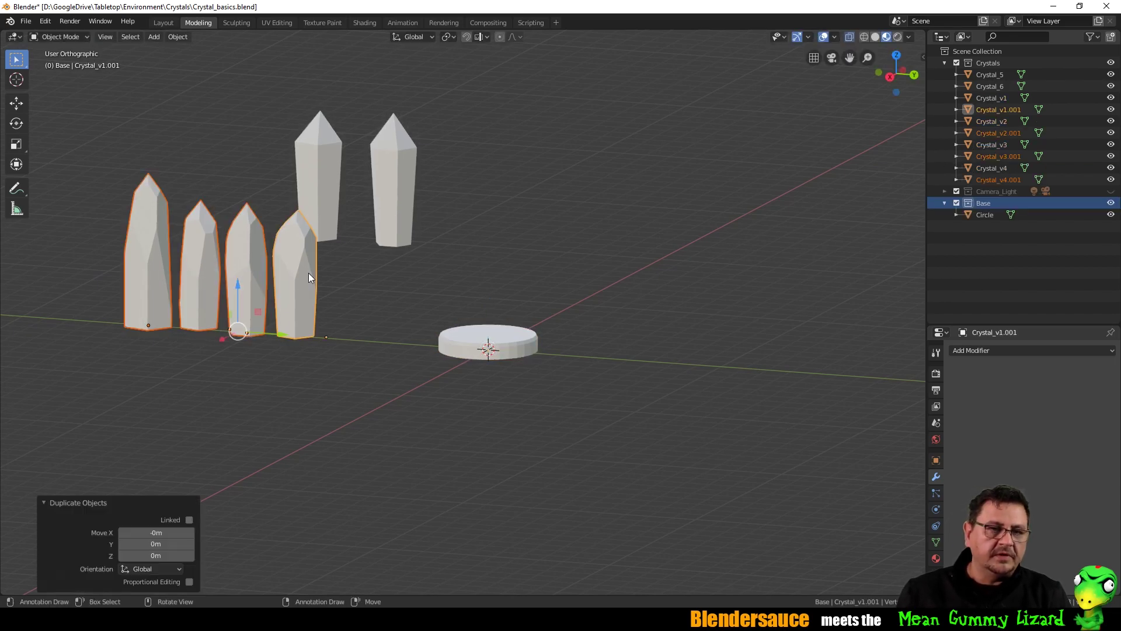
key(g)
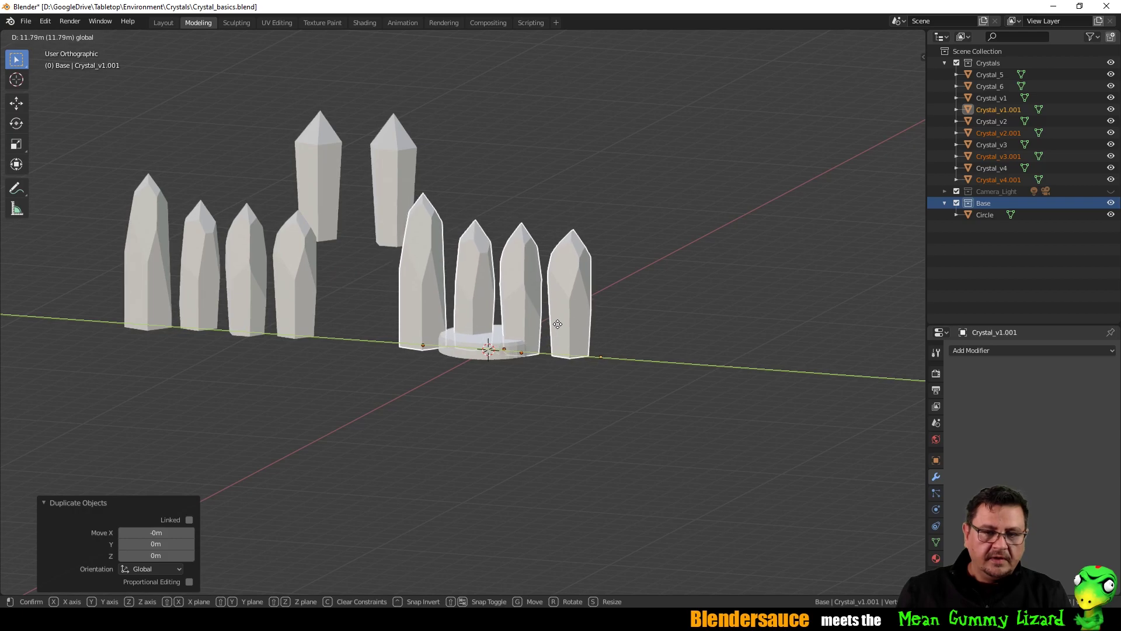
click(555, 330)
Shift the Crystal_v4 copy along X, tilt it about 16.1°, and offset it about 0.365 m in X, 0.05 m in Y and 0.359 m in Z.
scroll(511, 365, up, 5)
middle_drag(510, 363, 593, 307)
click(514, 285)
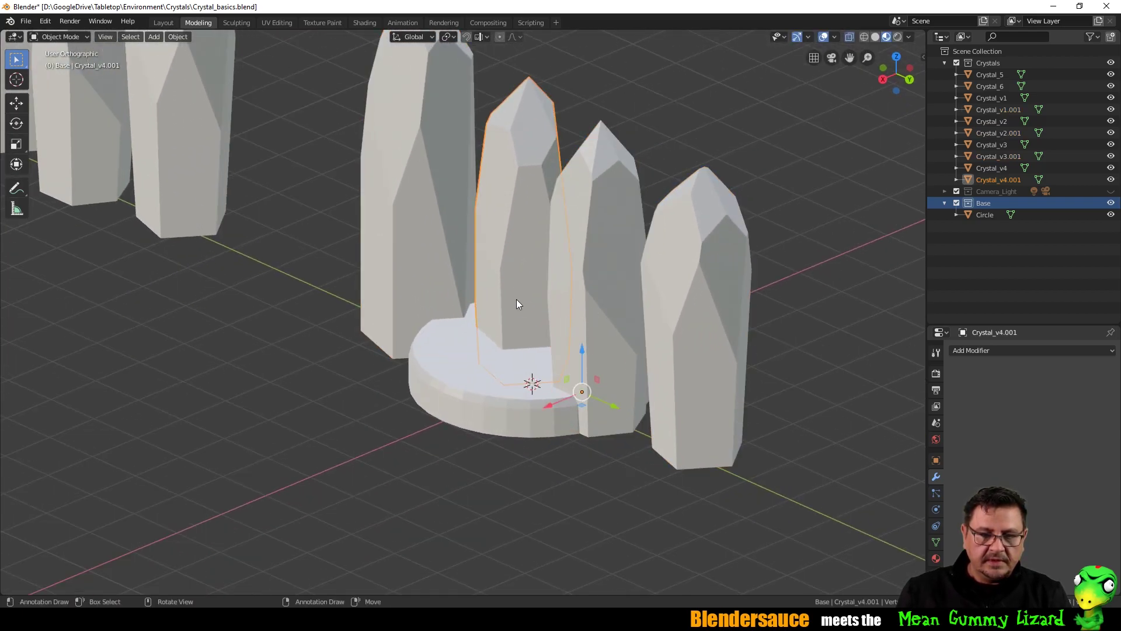
drag(547, 405, 577, 395)
middle_drag(724, 267, 648, 232)
key(g)
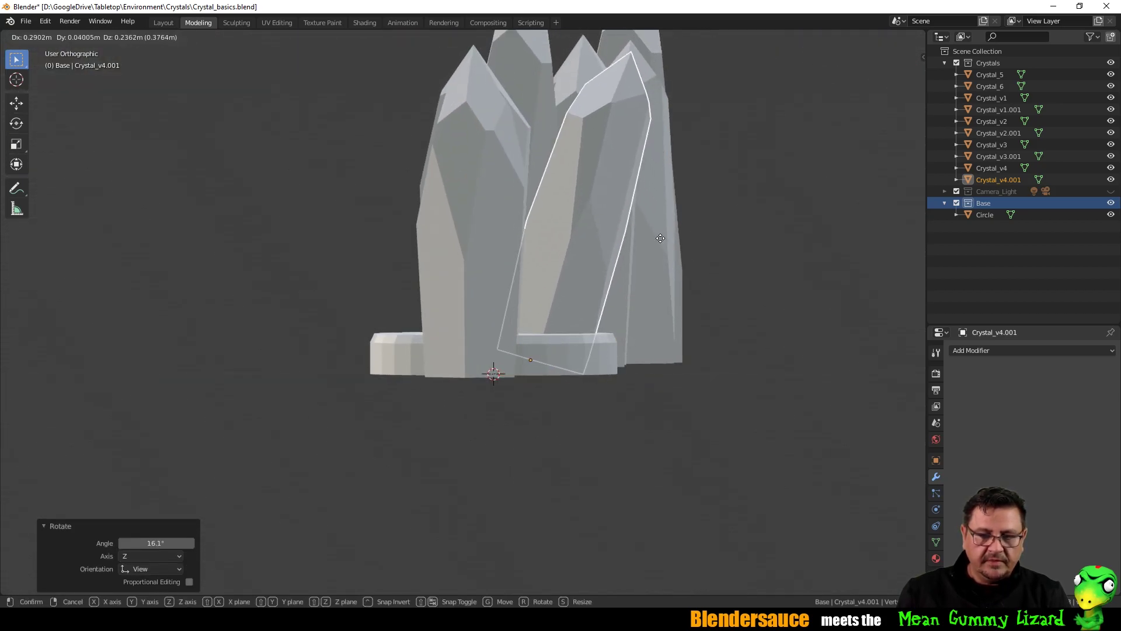
click(657, 232)
middle_drag(657, 233, 684, 257)
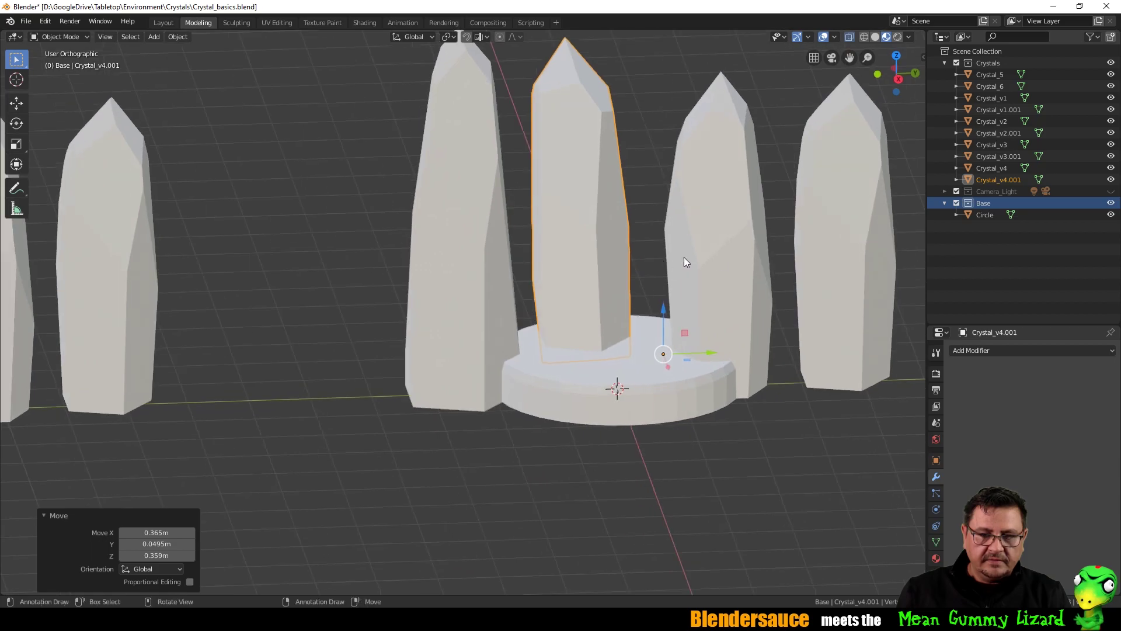
Move the Crystal_v3 copy about -1.61 m along Y onto the base and tilt it outward about 19°.
click(750, 286)
key(g)
click(665, 376)
key(r)
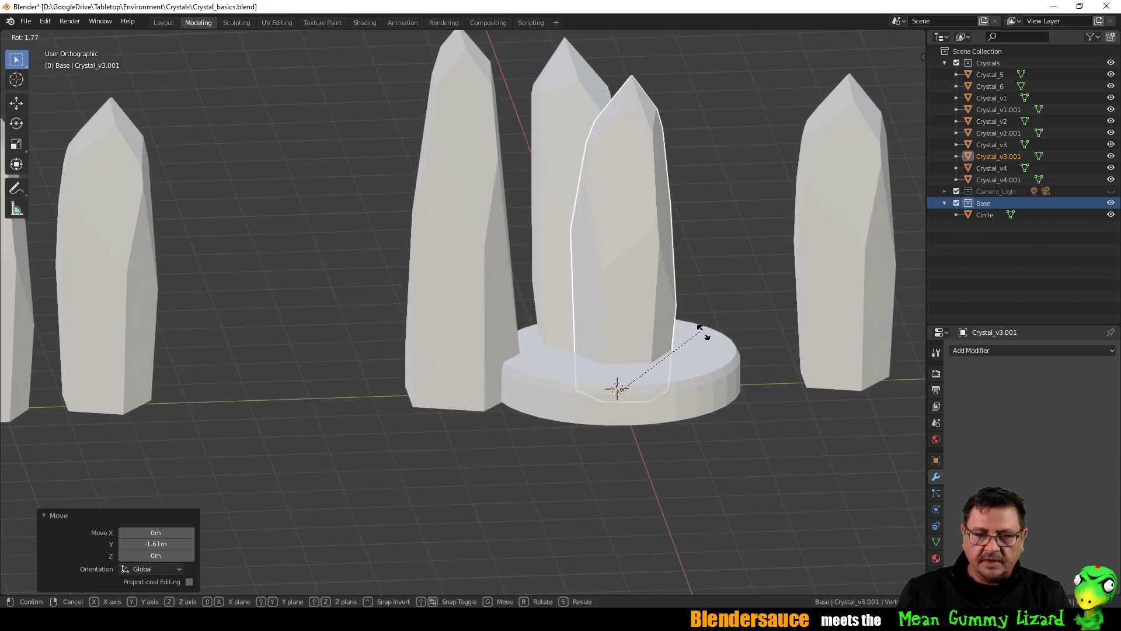
click(641, 380)
Adjust the Crystal_v3 copy's position along X on the base, finishing with a shift of about 0.314 m.
key(g)
key(x)
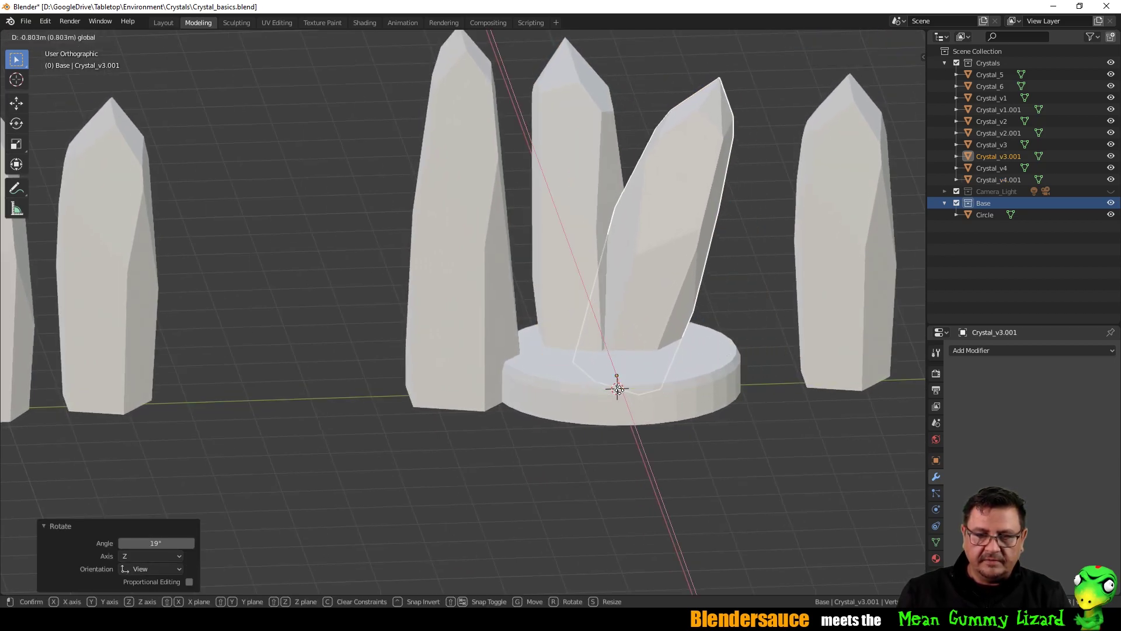
click(743, 288)
middle_drag(743, 290, 583, 299)
drag(638, 330, 624, 328)
middle_drag(652, 292, 807, 275)
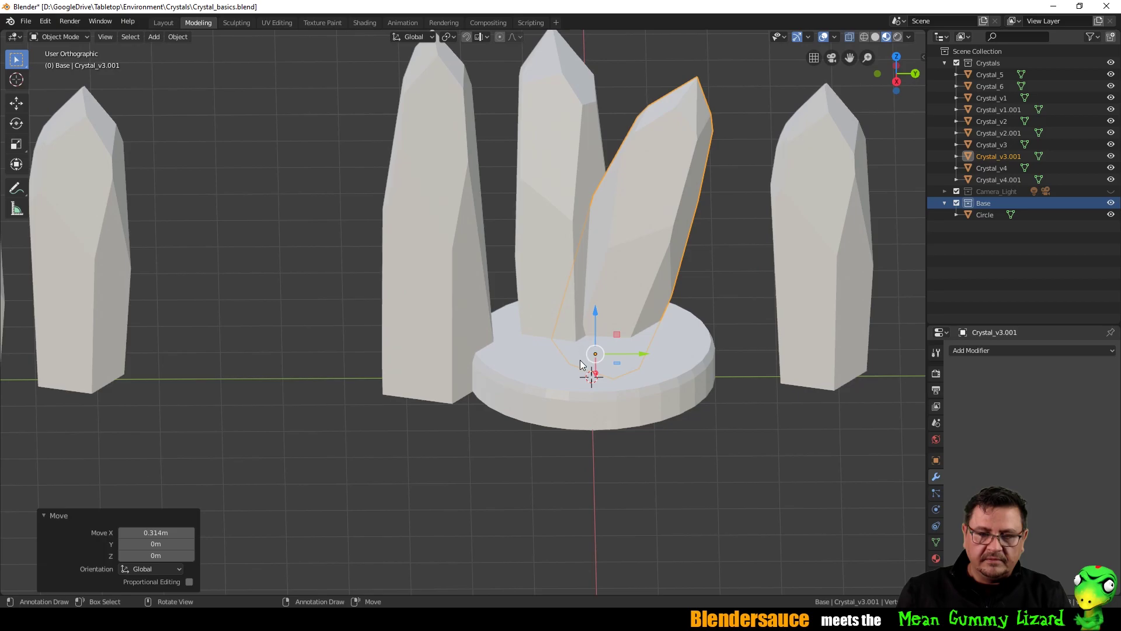
Move the Crystal_v2 copy along Y onto the base beside the other crystals and rotate it slightly.
click(460, 330)
drag(479, 376, 614, 377)
middle_drag(735, 309, 790, 279)
key(r)
click(652, 310)
Move the Crystal_v1 copy along Y onto the base and tilt it outward.
click(828, 380)
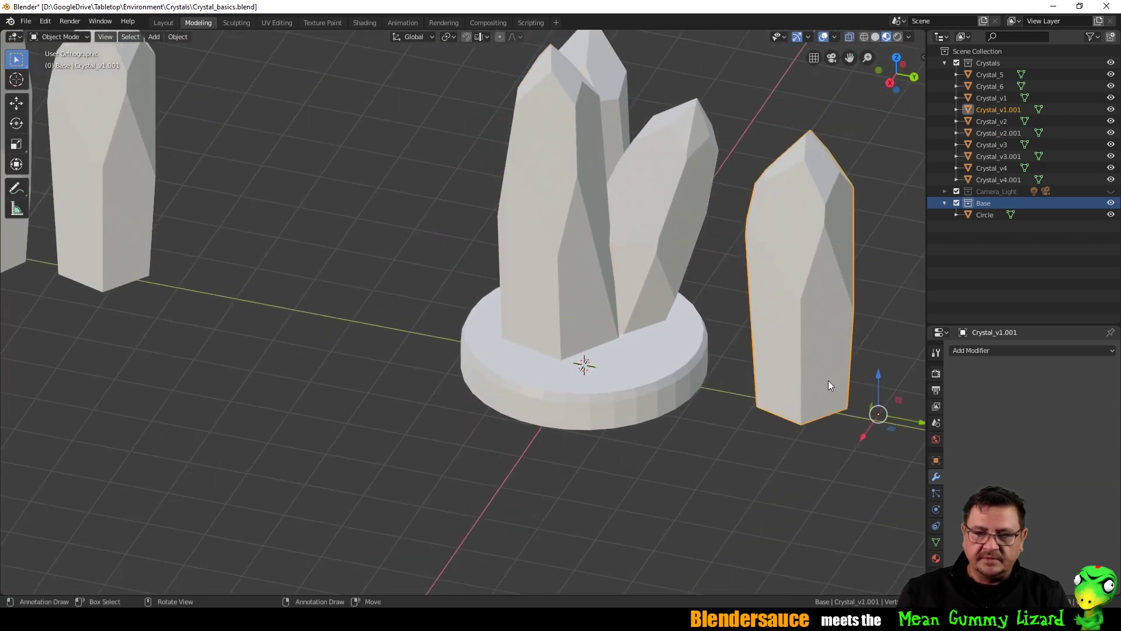
drag(919, 420, 719, 384)
middle_drag(670, 308, 617, 314)
key(r)
click(710, 335)
Select the Crystal_v1, Crystal_v2 and Crystal_v3 copies together and raise them about 0.217 m along Z.
shift+click(615, 379)
shift+click(664, 388)
middle_drag(701, 330, 676, 348)
drag(636, 346, 642, 329)
middle_drag(643, 328, 664, 380)
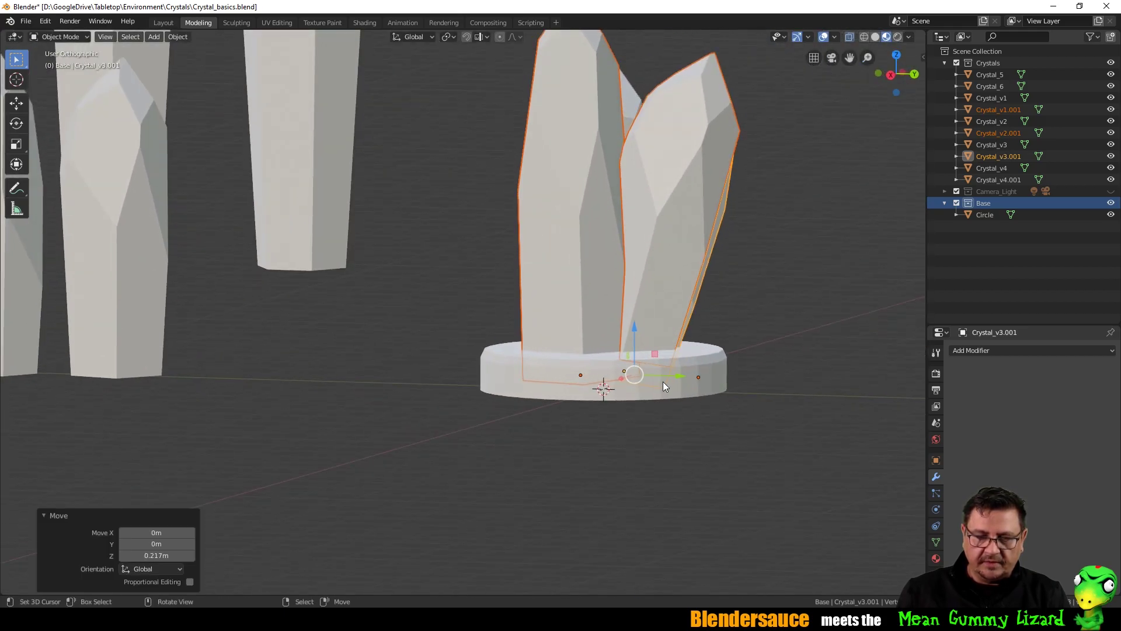
Select the bottom edge loop of the circular base in Edit Mode, and return to Object Mode.
click(663, 382)
key(Tab)
key(ctrl+i)
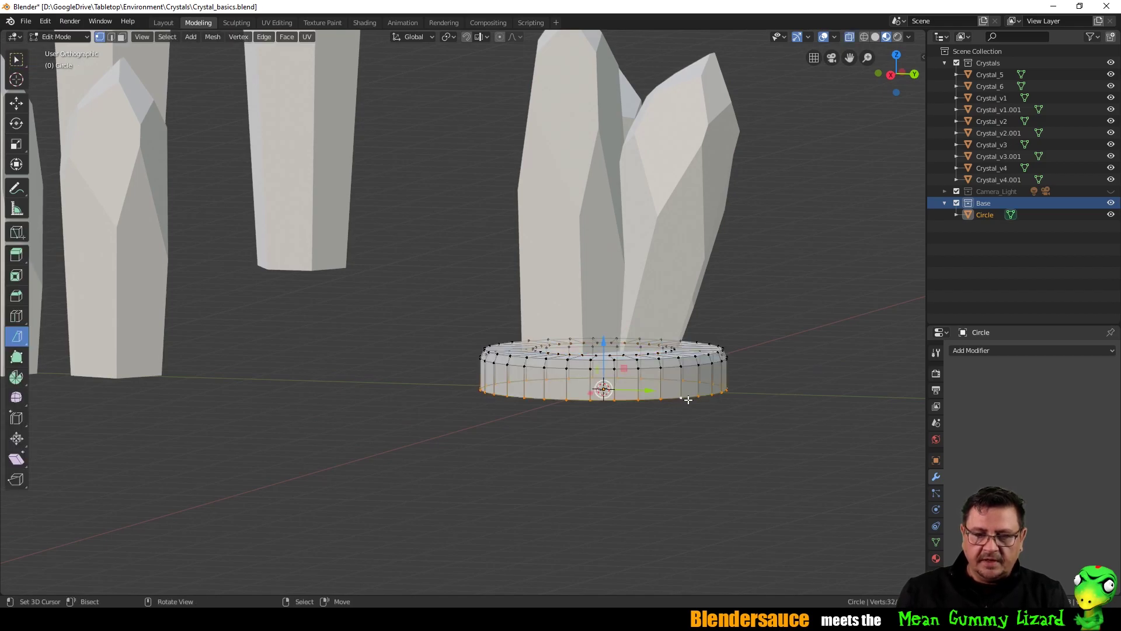
middle_drag(703, 397, 800, 377)
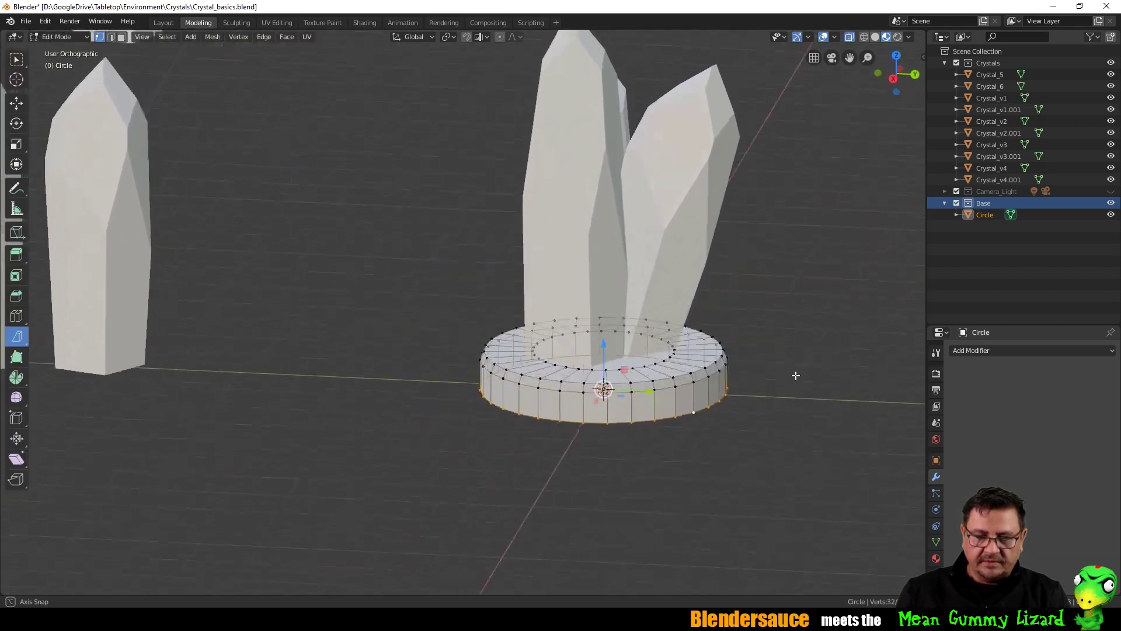
middle_drag(644, 259, 684, 262)
key(Tab)
Tilt the Crystal_v1 copy further outward and rotate the Crystal_v3 copy about 9.54° in the view.
middle_drag(724, 230, 632, 212)
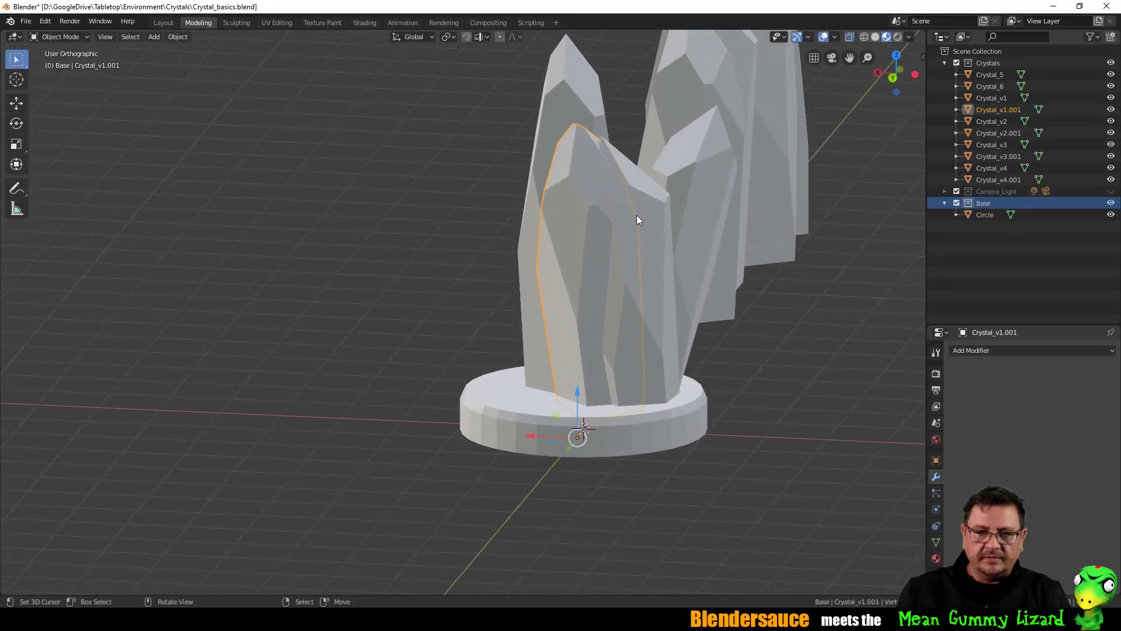
click(632, 212)
key(r)
click(607, 203)
click(620, 205)
key(r)
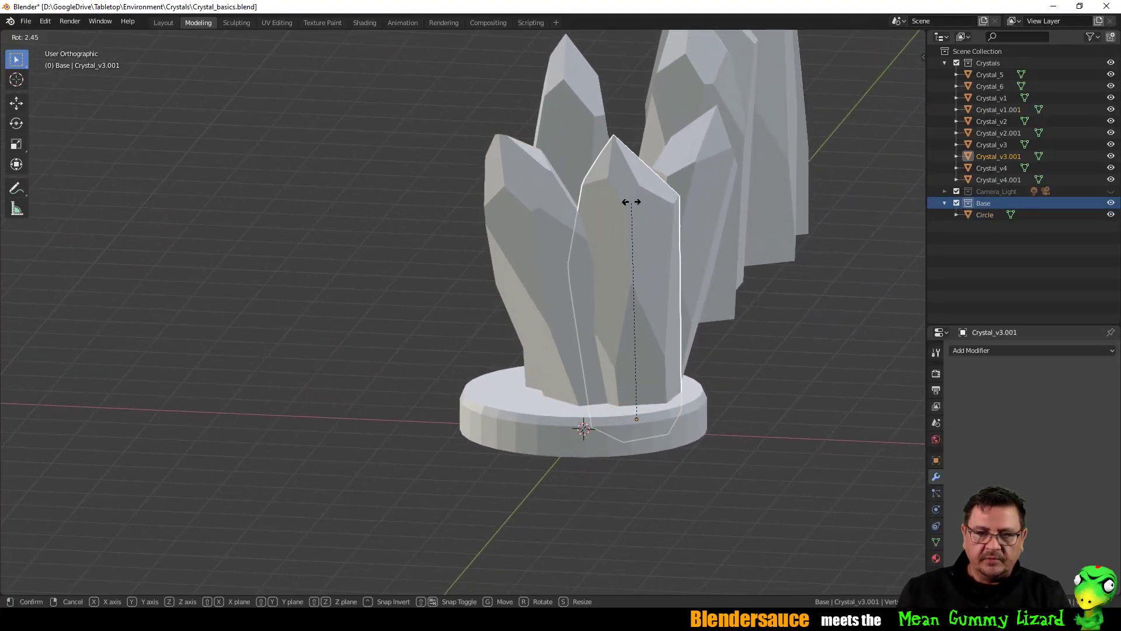
click(643, 190)
Scale the Crystal_v2 copy on the base down slightly and duplicate it in place.
middle_drag(643, 194, 630, 223)
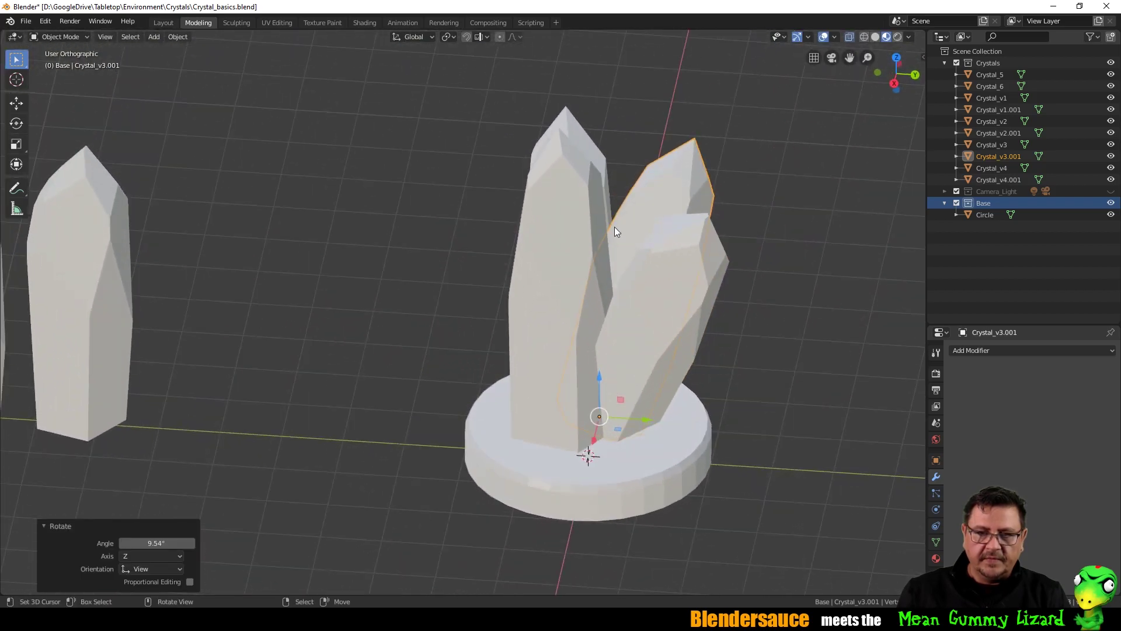
click(579, 240)
key(s)
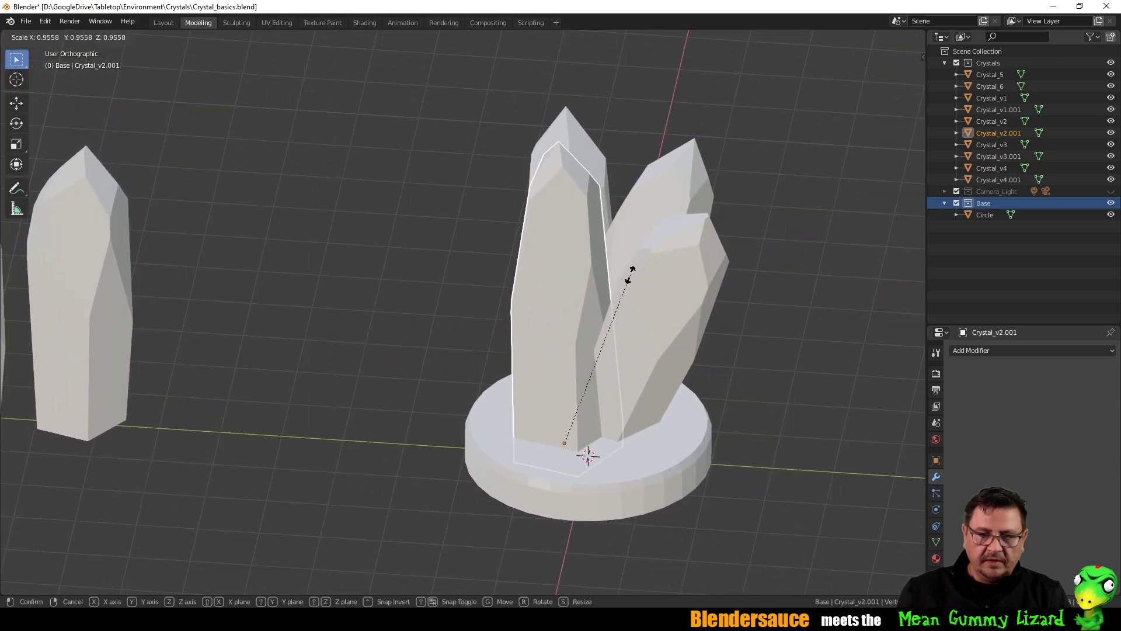
click(627, 283)
key(shift+d)
right_click(627, 283)
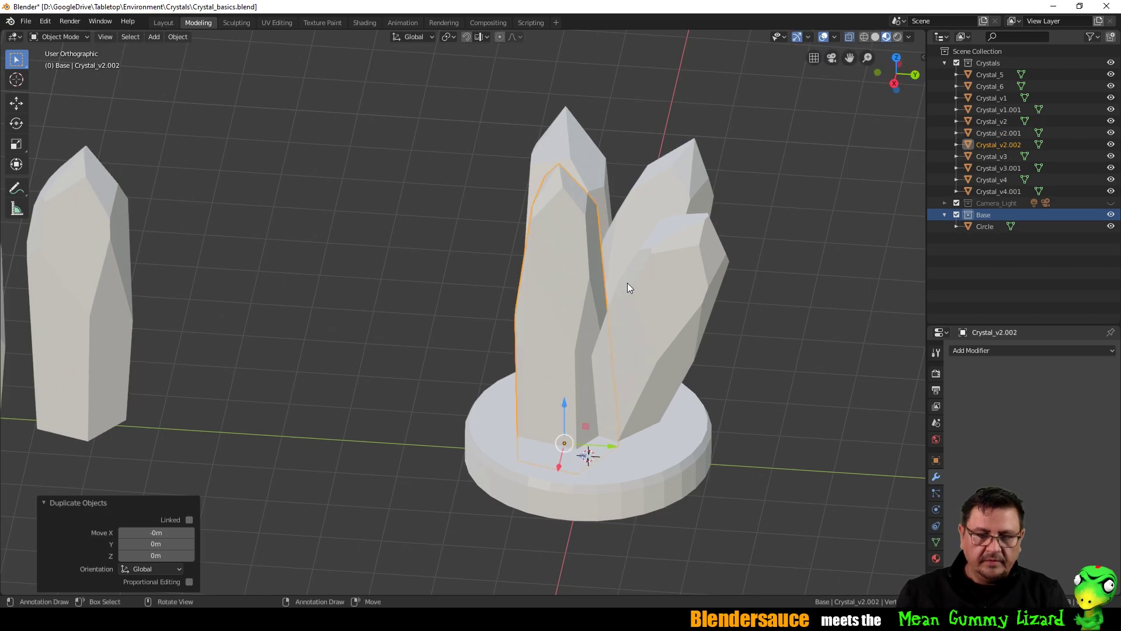
Rotate the duplicated Crystal_v2 copy about −12.4° in the view and scale it down to a small crystal.
key(r)
click(610, 349)
key(s)
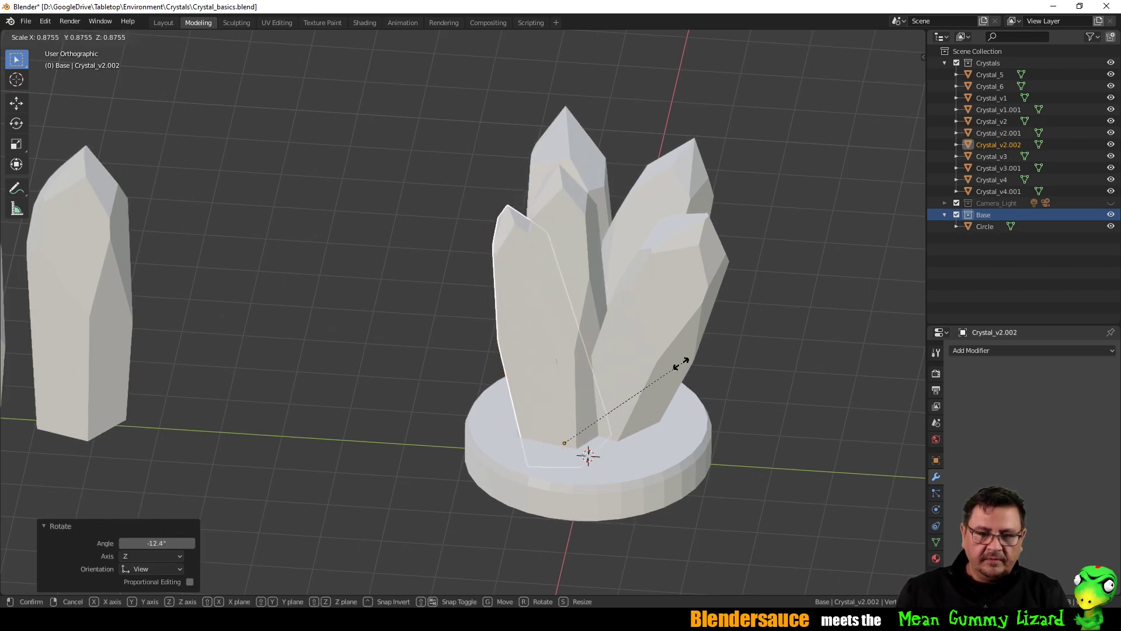
click(602, 387)
Move the small Crystal_v2 copy beside the larger crystals near the base's edge and rotate it about 11.5° in the view.
middle_drag(601, 383, 719, 322)
key(g)
click(643, 420)
key(r)
click(717, 349)
key(g)
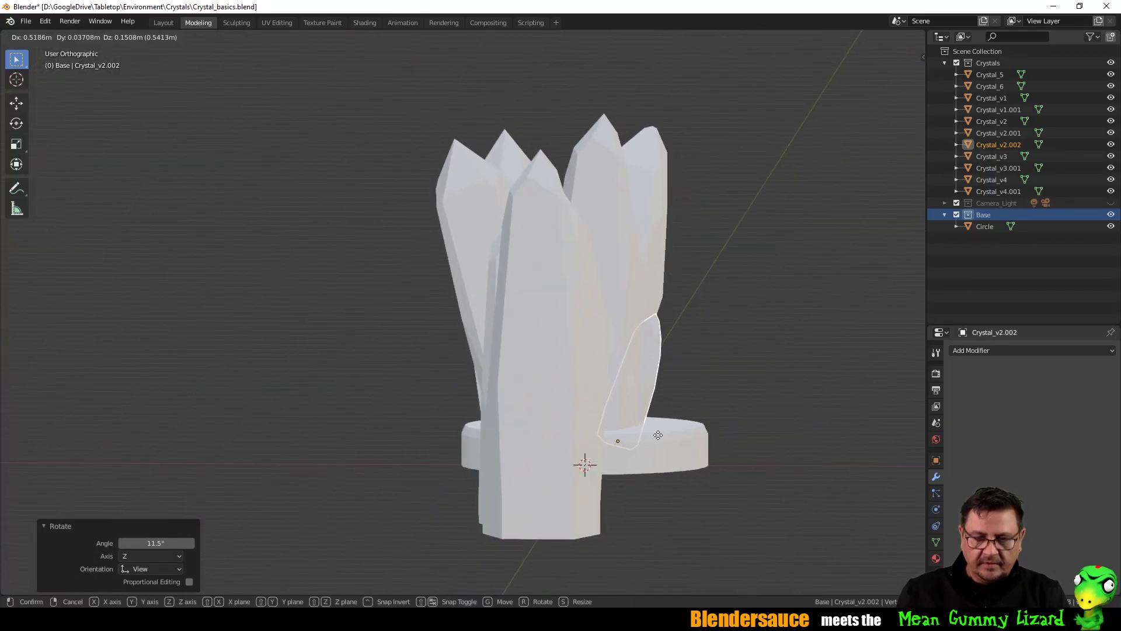
click(737, 354)
Tilt the small Crystal_v2 copy further with two more view rotations.
middle_drag(737, 353, 700, 422)
key(r)
click(721, 389)
key(r)
click(767, 356)
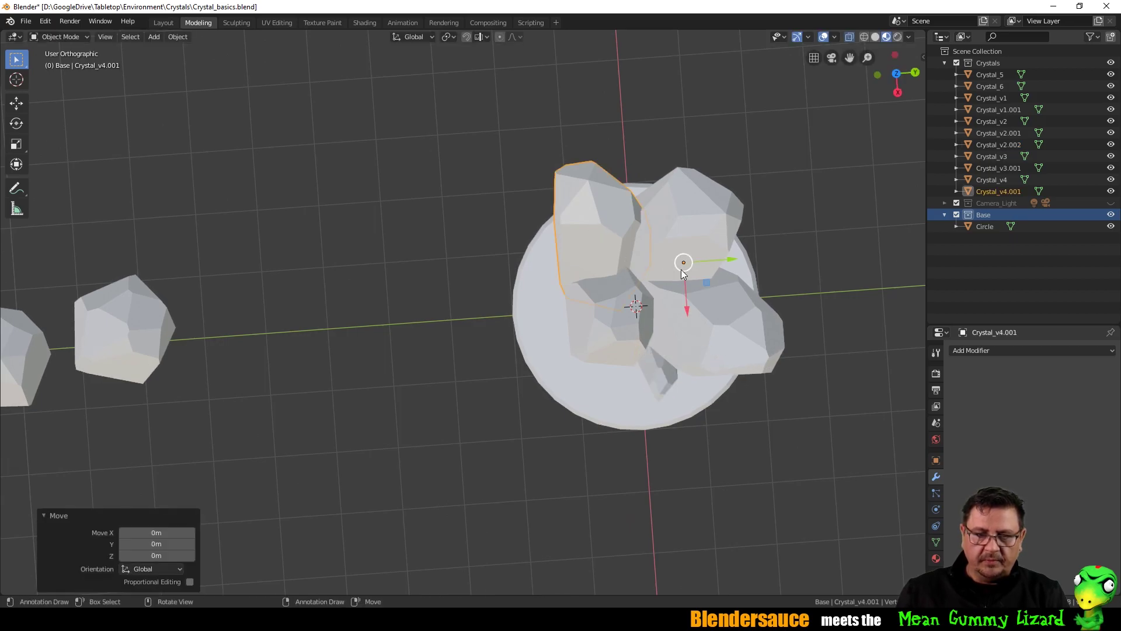
Rotate the Crystal_v4 copy on the base about −14.1° in the view.
middle_drag(683, 260, 716, 230)
click(716, 230)
key(r)
click(690, 219)
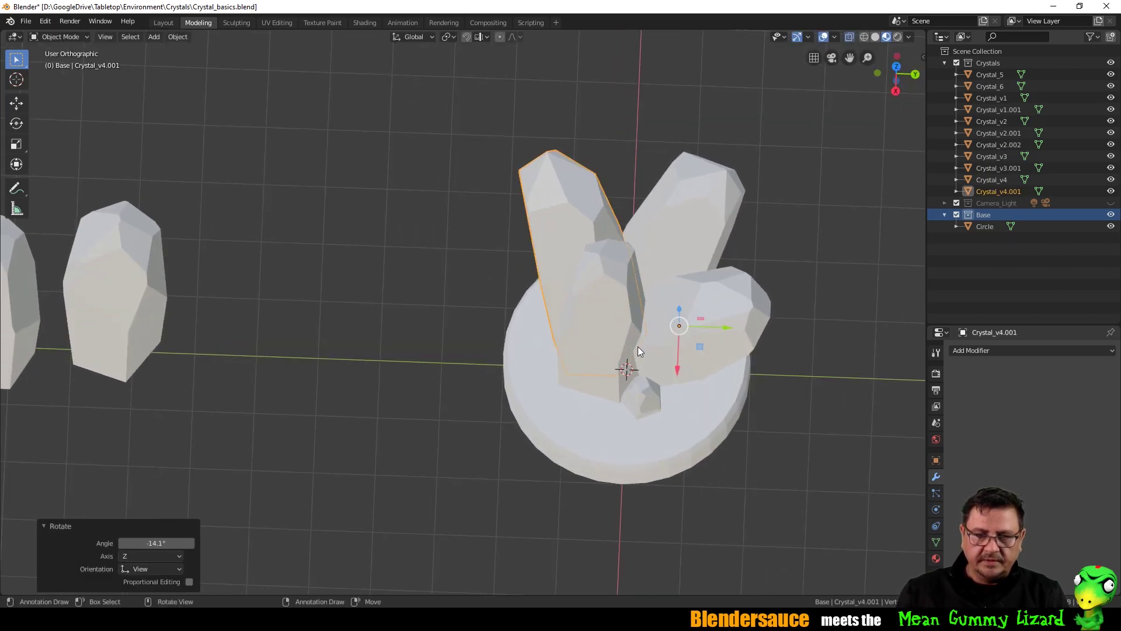
Select the bottom vertices of the Crystal_v4 copy in Edit Mode and snap the 3D cursor to them.
middle_drag(637, 346, 660, 260)
key(Tab)
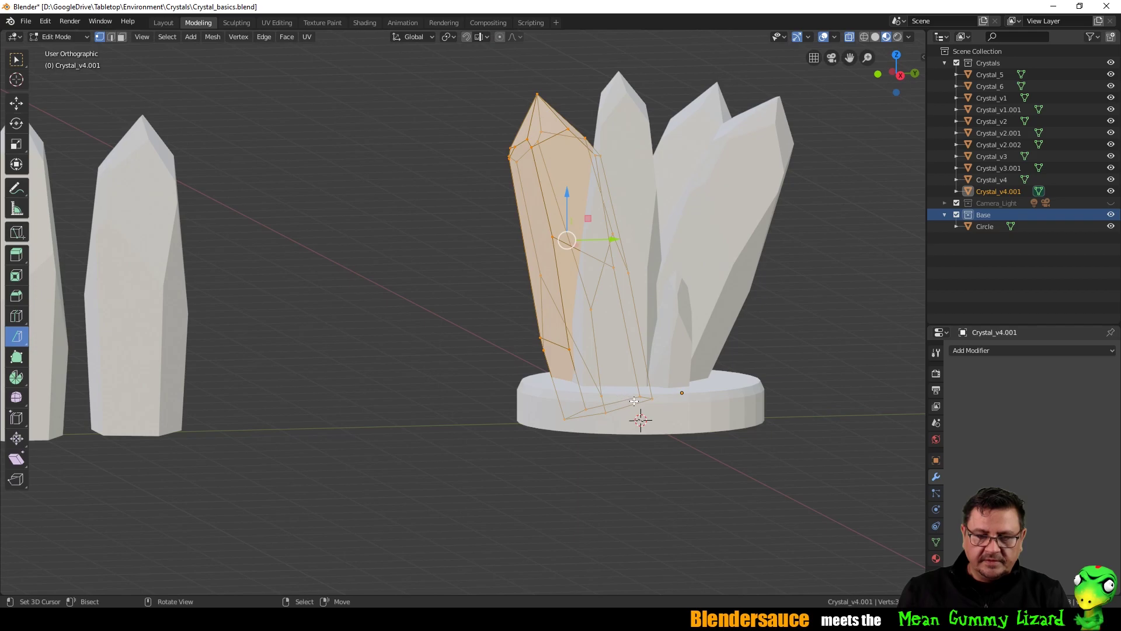
key(alt+a)
key(c)
drag(652, 400, 569, 420)
key(Escape)
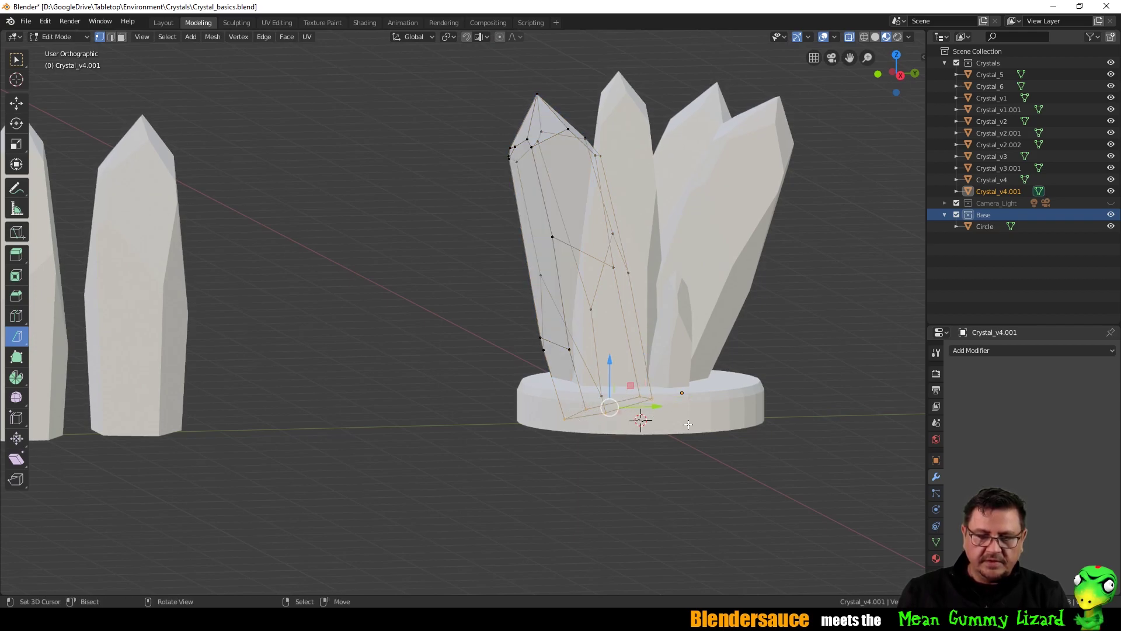
click(213, 36)
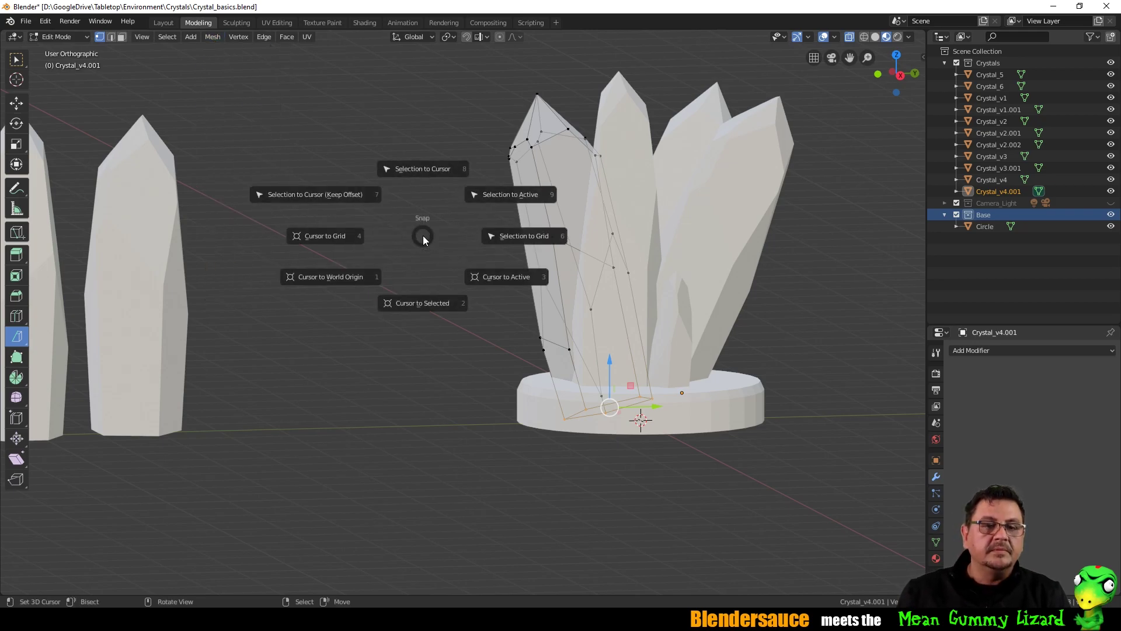
click(412, 301)
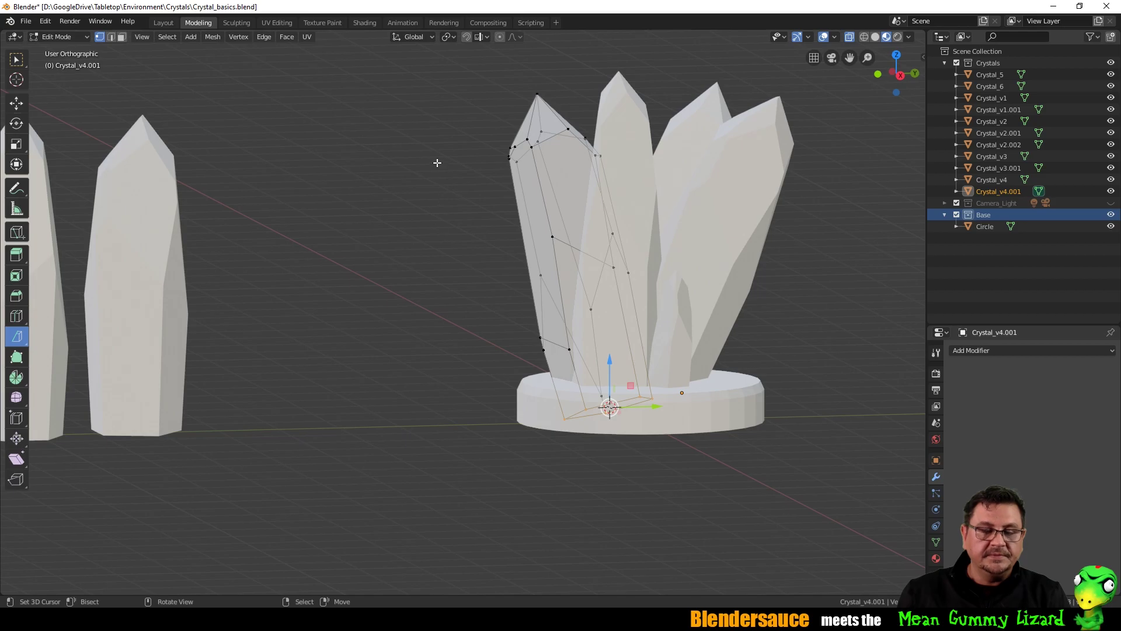
Return to Object Mode and set the Crystal_v4 copy's origin to the 3D cursor.
key(Tab)
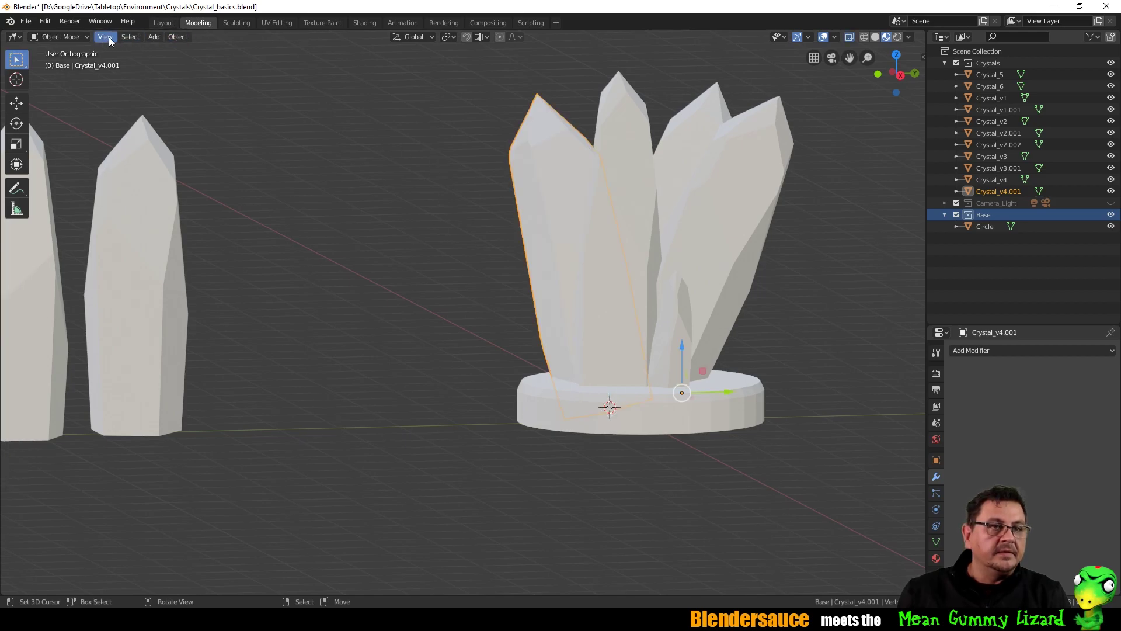
click(179, 37)
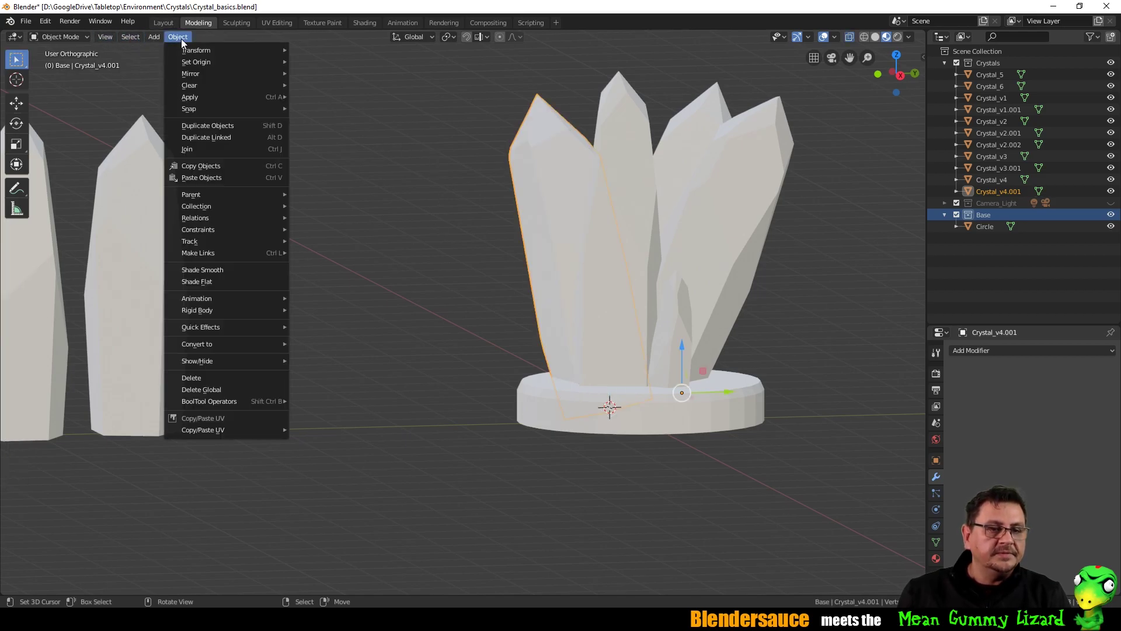
mouse_move(260, 325)
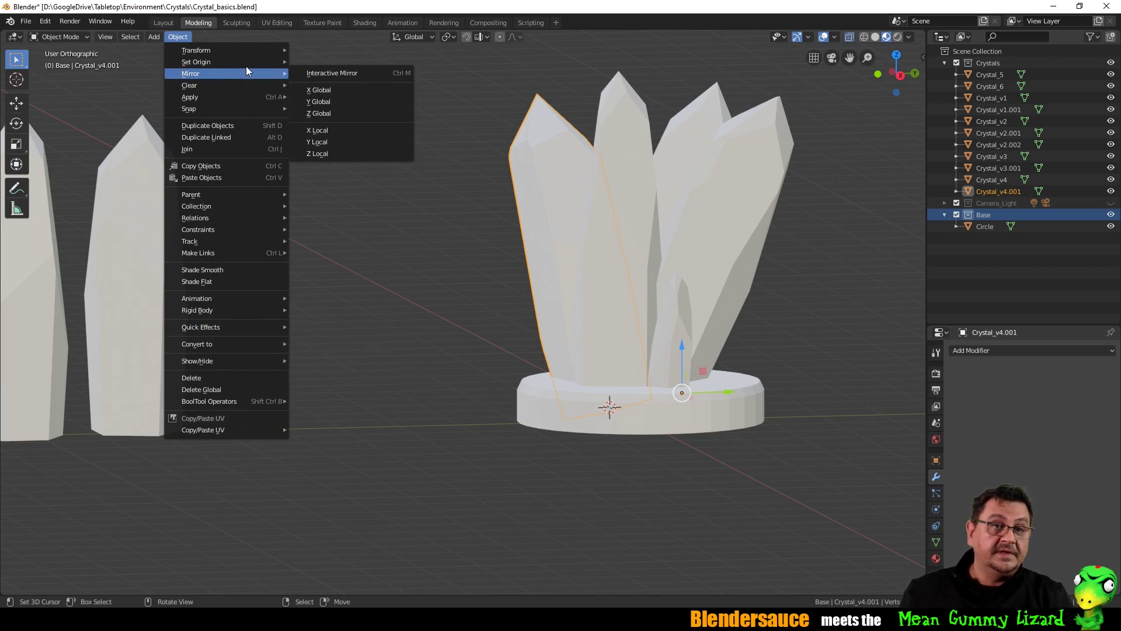
mouse_move(247, 65)
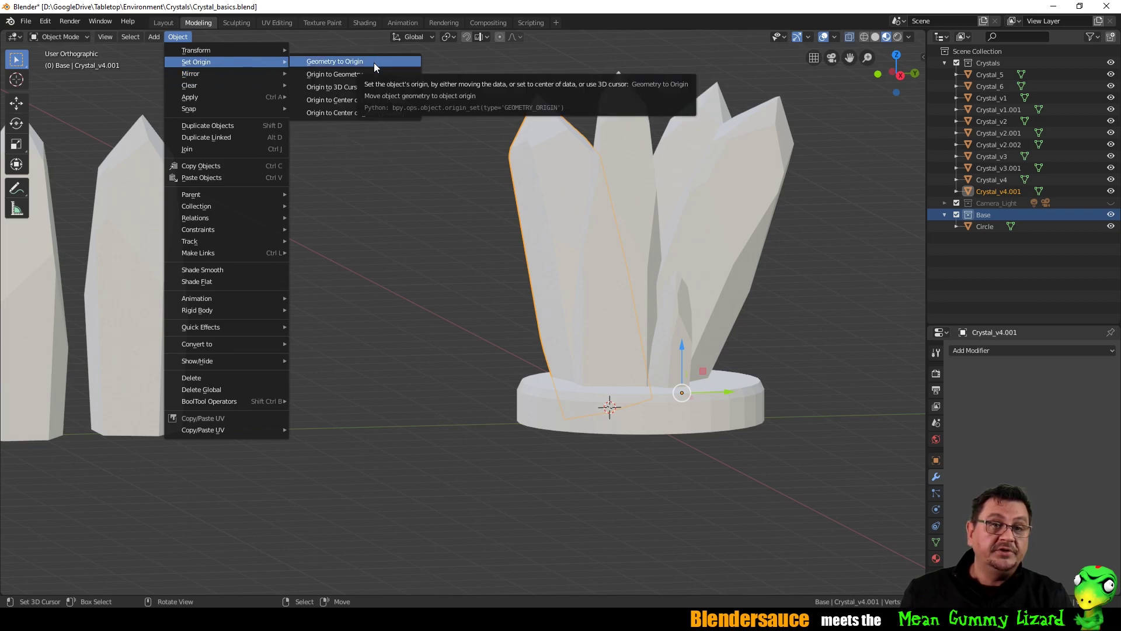
click(374, 86)
Scale the Crystal_v4 copy to about 0.899 and raise it about 0.0473 m along Z.
mouse_move(702, 241)
middle_down()
mouse_move(665, 246)
mouse_move(707, 245)
mouse_move(702, 230)
middle_up()
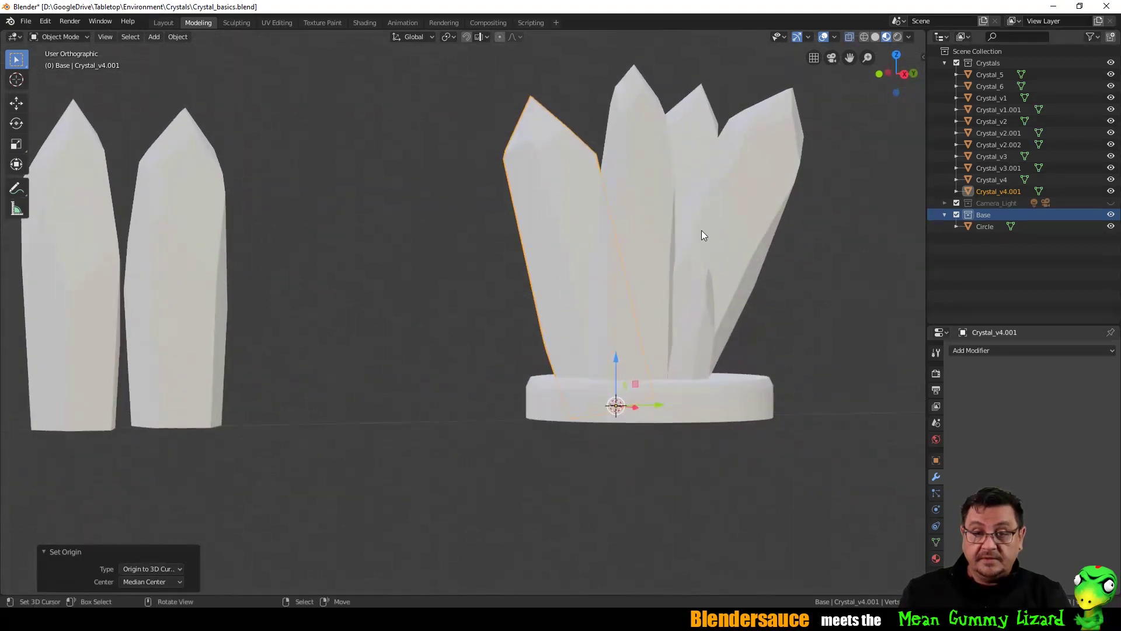
key(s)
click(632, 316)
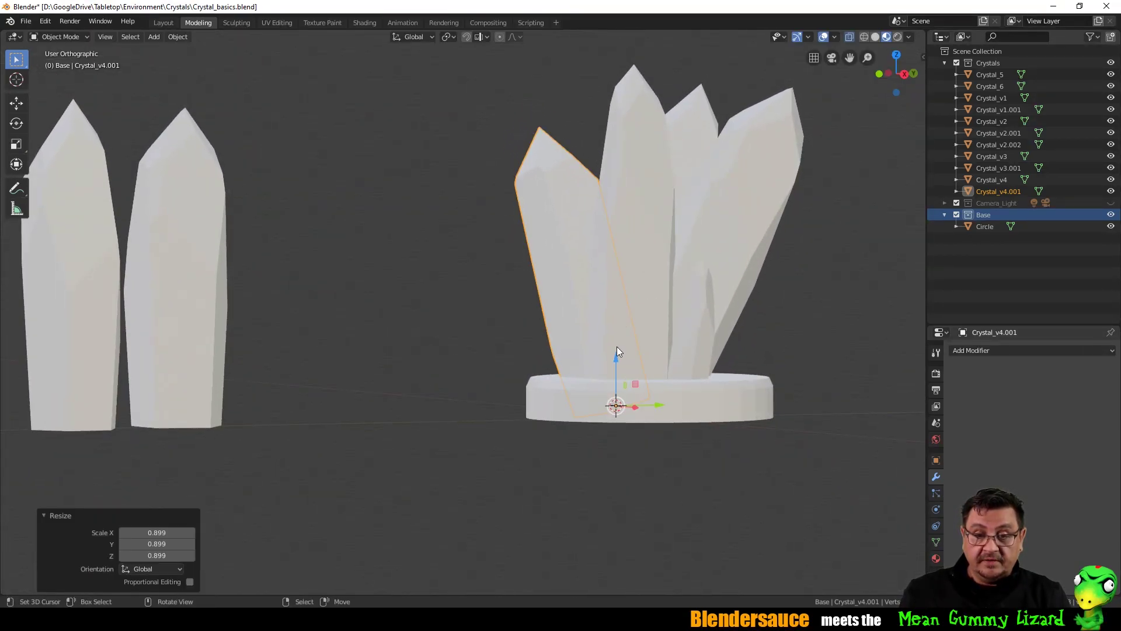
key(g)
key(z)
click(653, 327)
middle_drag(654, 327, 572, 298)
middle_drag(669, 287, 745, 260)
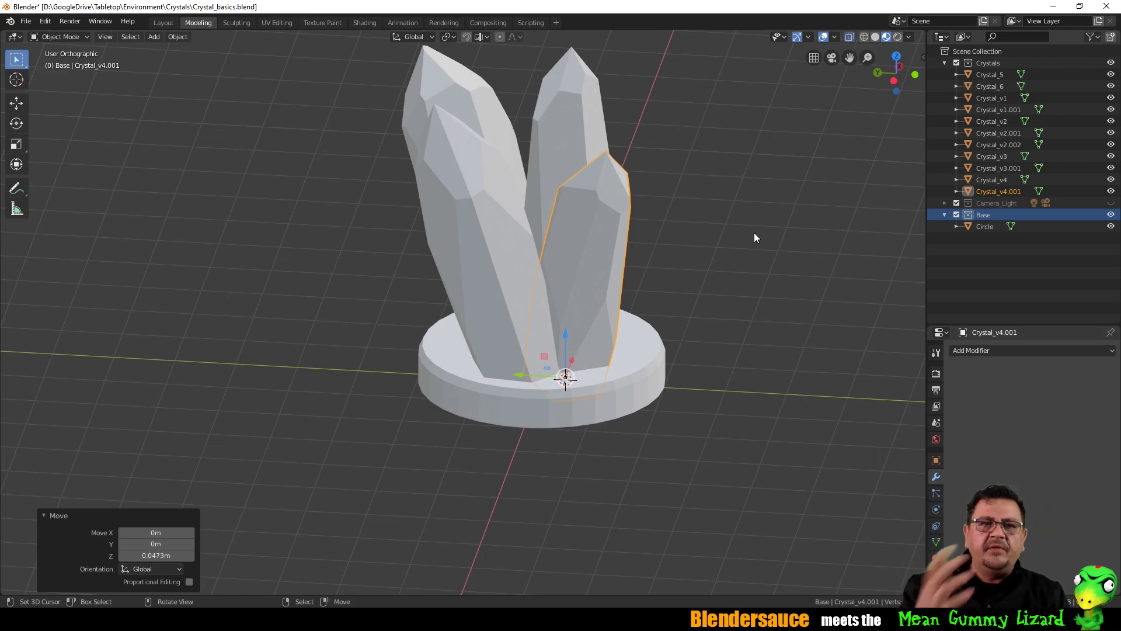
Raise the Crystal_v4 copy slightly more along Z and rotate it in the view.
middle_drag(744, 232, 700, 210)
drag(565, 352, 566, 345)
middle_drag(660, 289, 451, 274)
key(r)
click(688, 294)
Tilt the tall Crystal_v2 copy on the base slightly and scale it down.
click(528, 216)
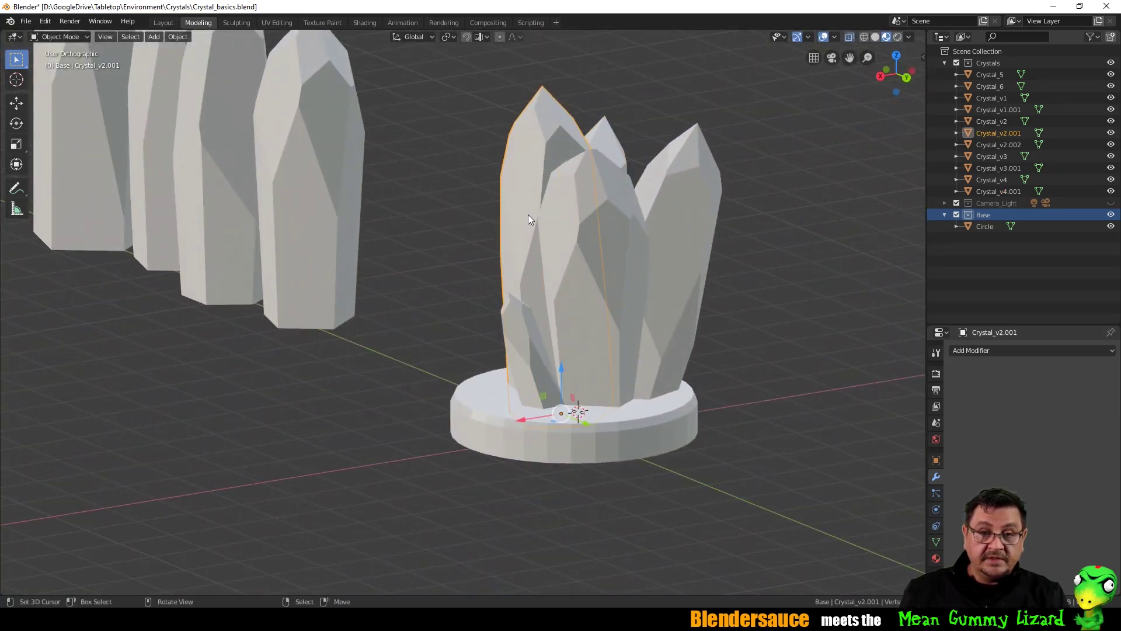
key(r)
click(513, 216)
middle_drag(513, 216, 717, 228)
key(s)
click(683, 268)
Rotate the scaled-down tall Crystal_v2 copy about −3.5° in the view.
middle_drag(681, 270, 436, 247)
key(r)
click(549, 256)
middle_drag(549, 256, 689, 253)
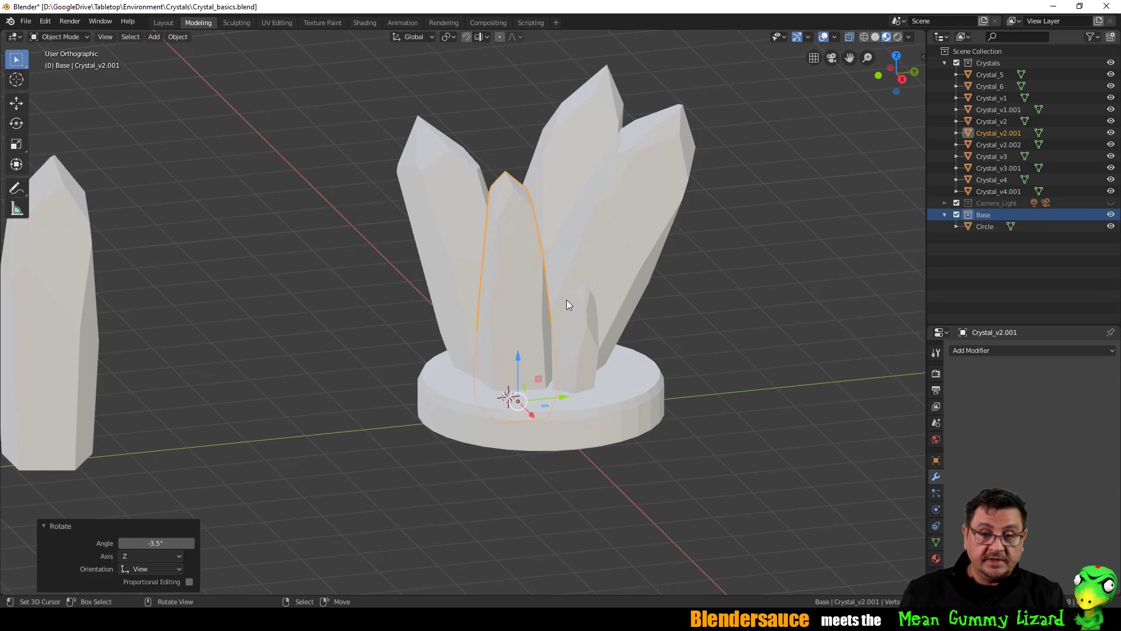
Duplicate the small Crystal_v2 copy and, from the top view, move the duplicate beside the Crystal_v4 copy on the base.
click(582, 313)
key(shift+d)
right_click(583, 315)
middle_drag(582, 314, 590, 344)
key(KP_7)
key(g)
click(537, 423)
Rotate the new small Crystal_v2 duplicate about −26.3° in the view so it leans outward.
middle_drag(538, 423, 609, 329)
key(r)
click(521, 335)
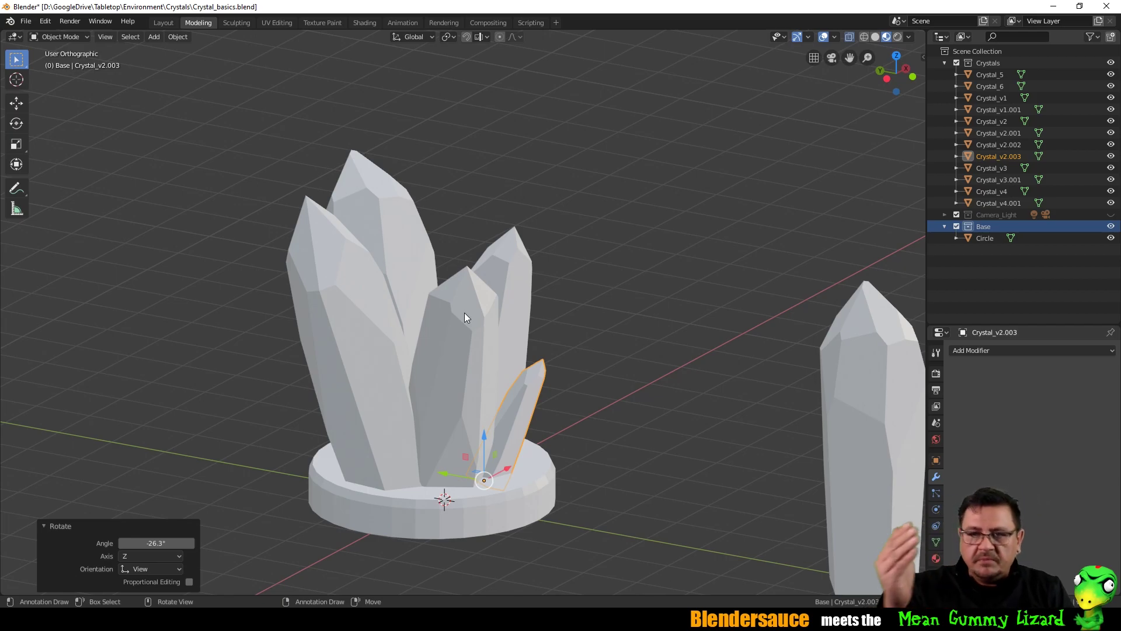
middle_drag(484, 302, 404, 287)
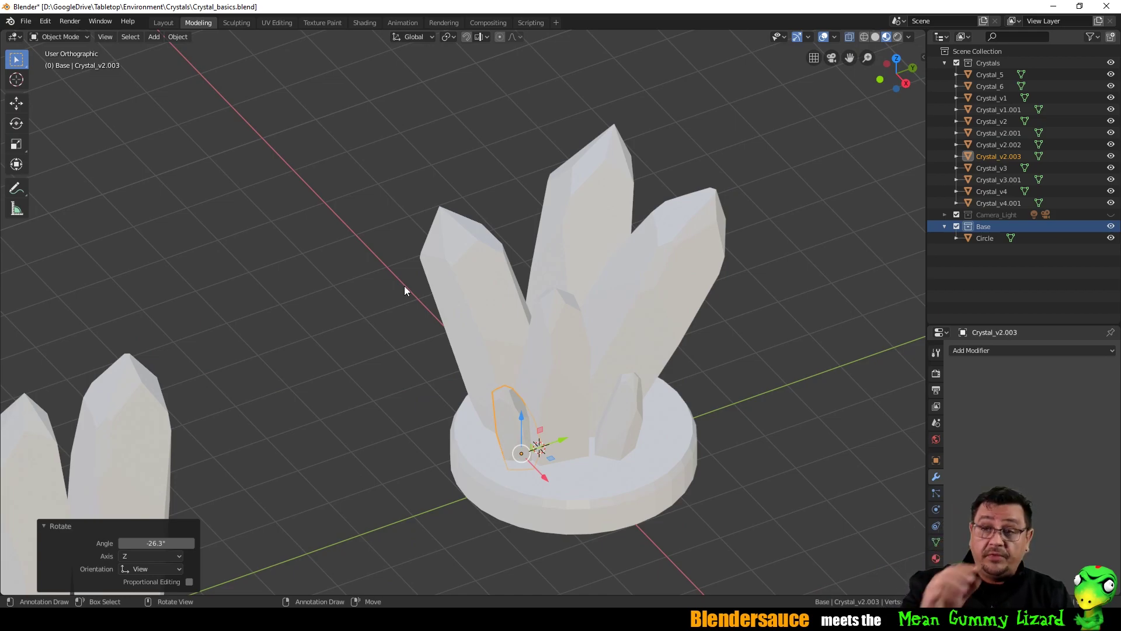
middle_drag(541, 267, 684, 245)
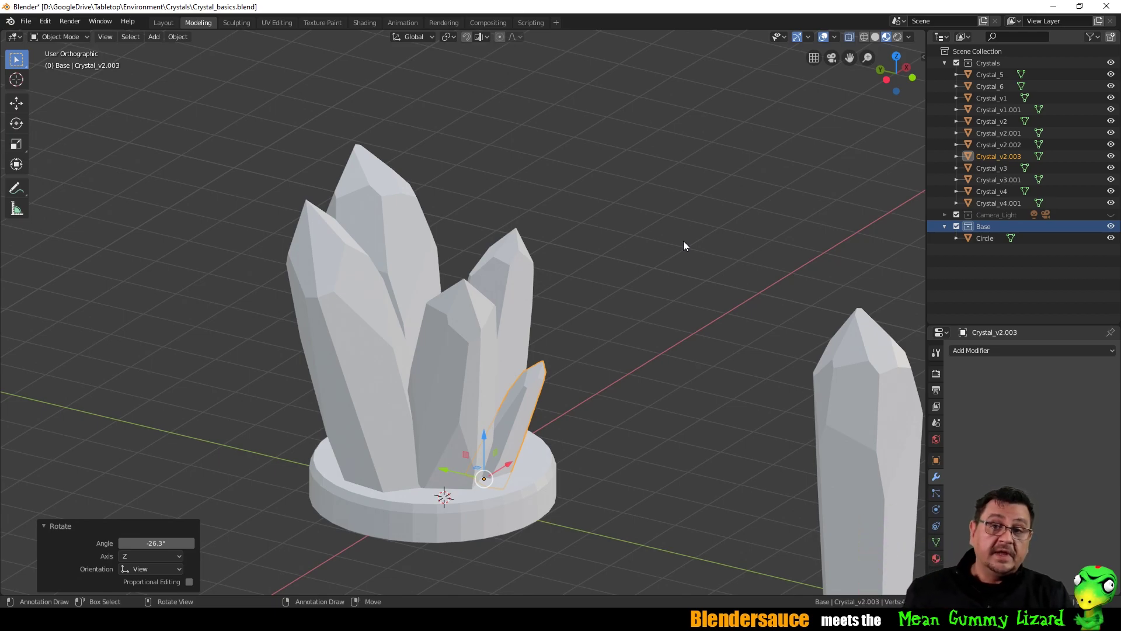
Scale the Crystal_v4 copy on the base down slightly, to about 0.99.
middle_drag(589, 190, 408, 201)
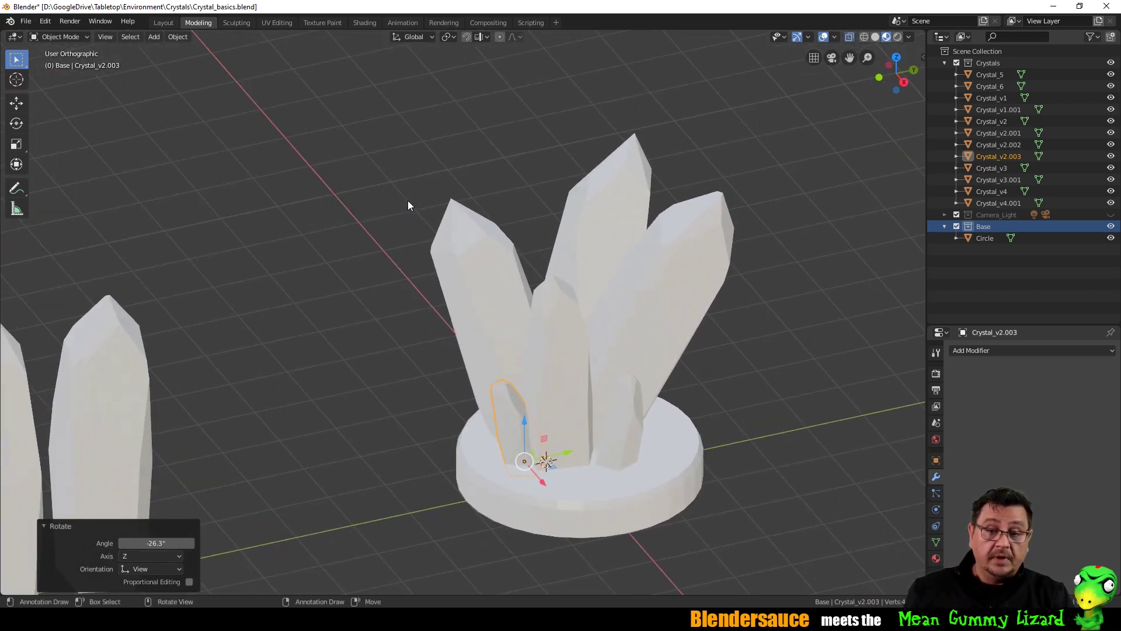
click(476, 257)
key(s)
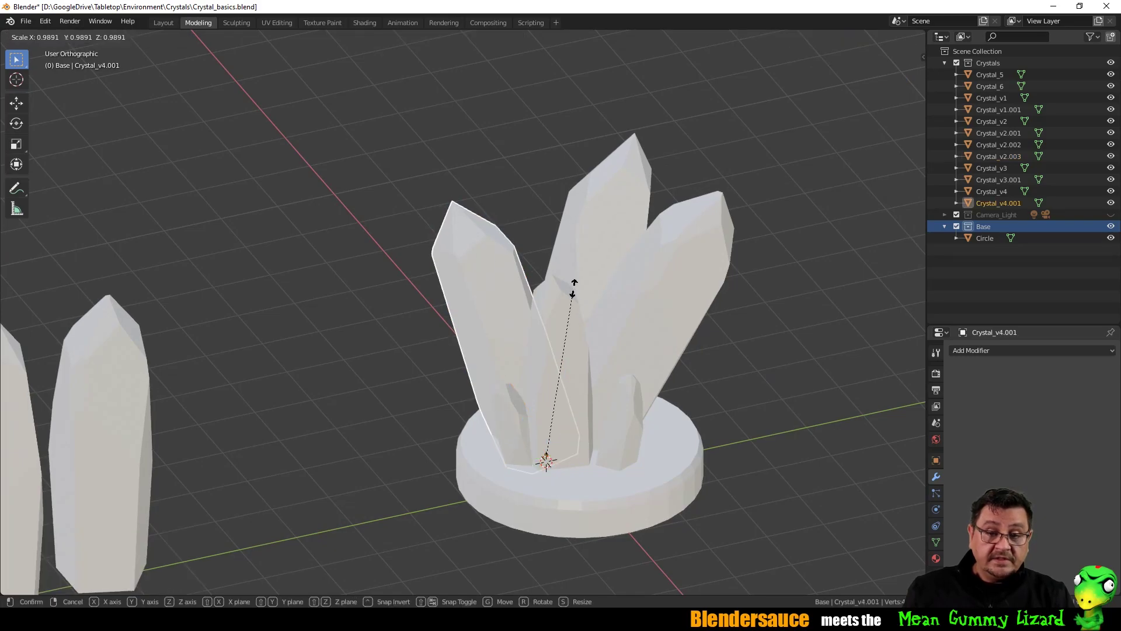
click(573, 289)
Duplicate the Crystal_v1 copy on the base in place.
middle_drag(573, 289, 652, 376)
click(608, 363)
key(shift+d)
click(620, 353)
From the top view, rotate the new Crystal_v1 duplicate about −41.1° and move it about −0.766 m in X and 0.217 m in Y.
key(KP_7)
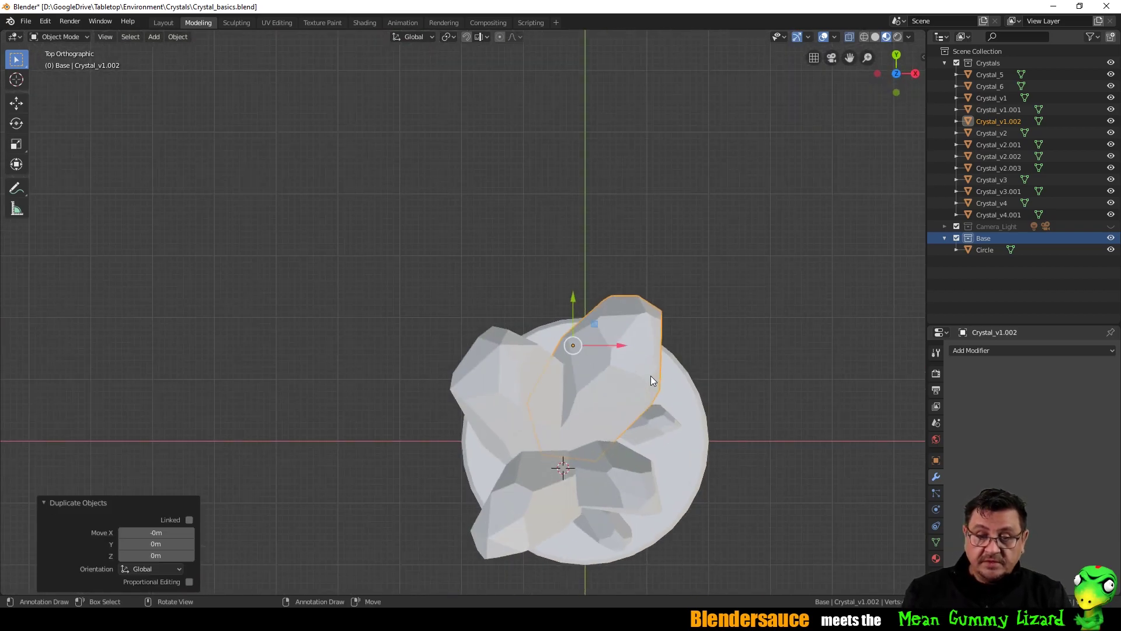
key(r)
click(604, 328)
key(g)
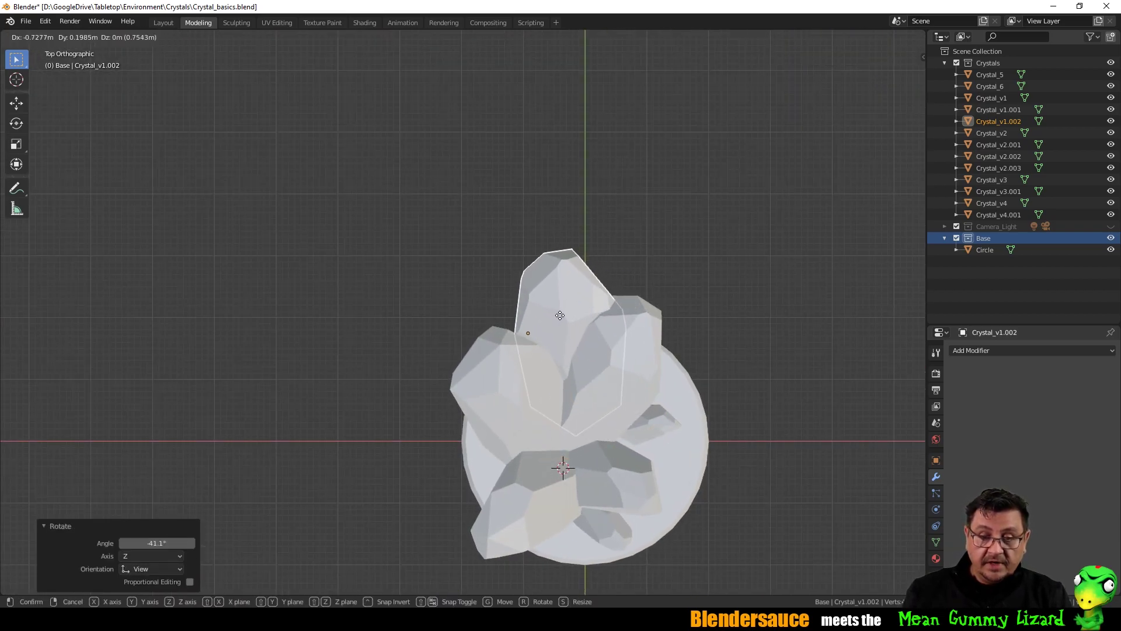
click(556, 327)
middle_drag(556, 327, 639, 258)
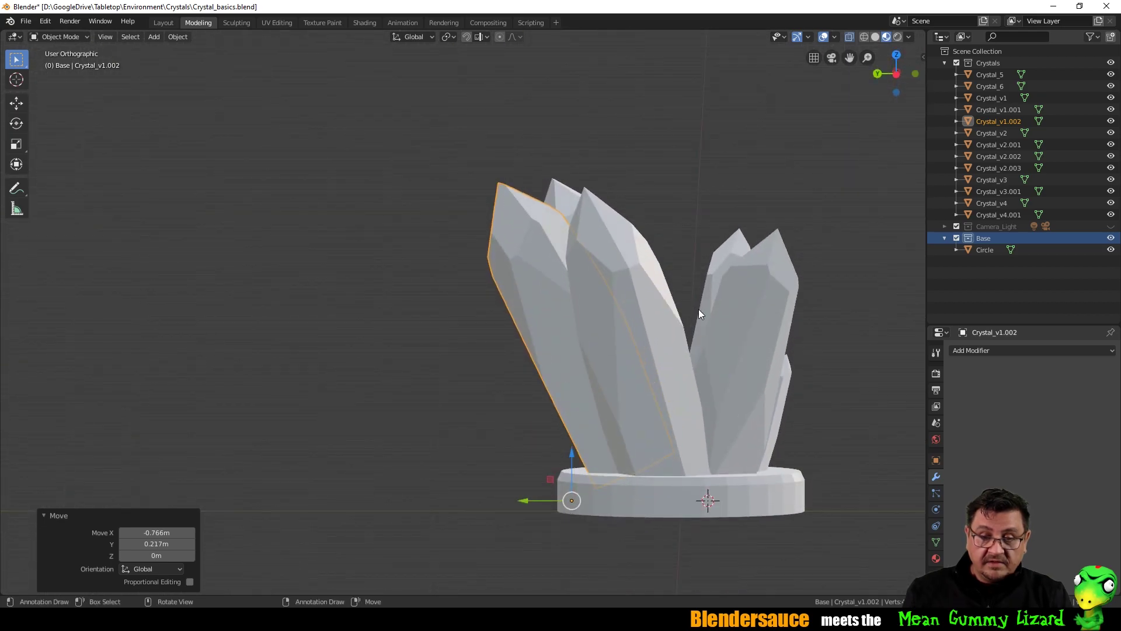
key(s)
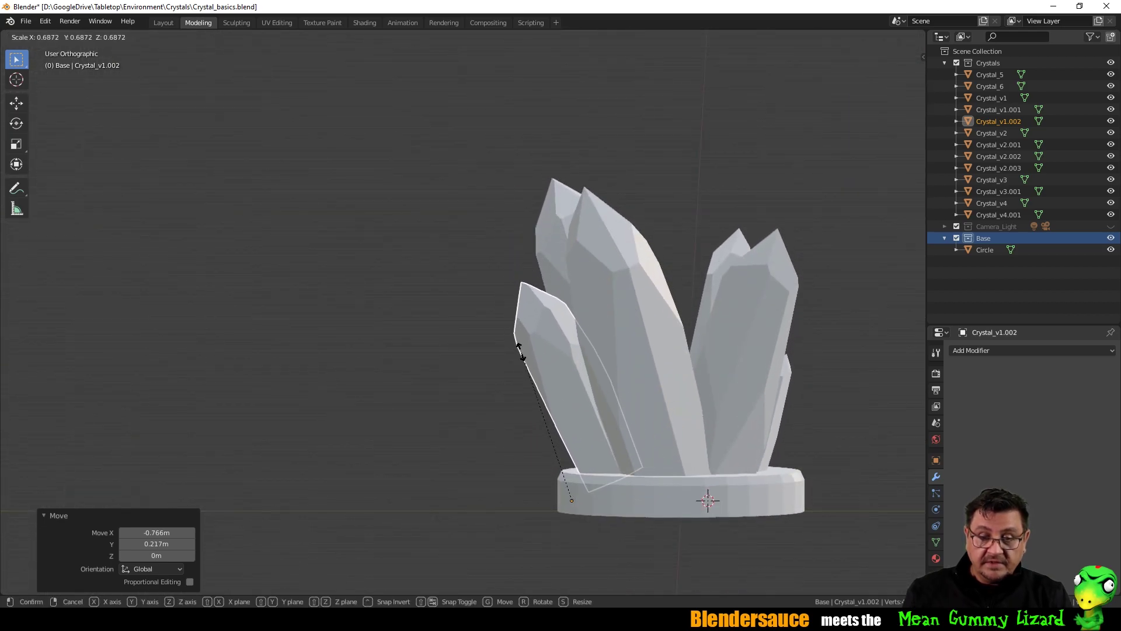
key(y)
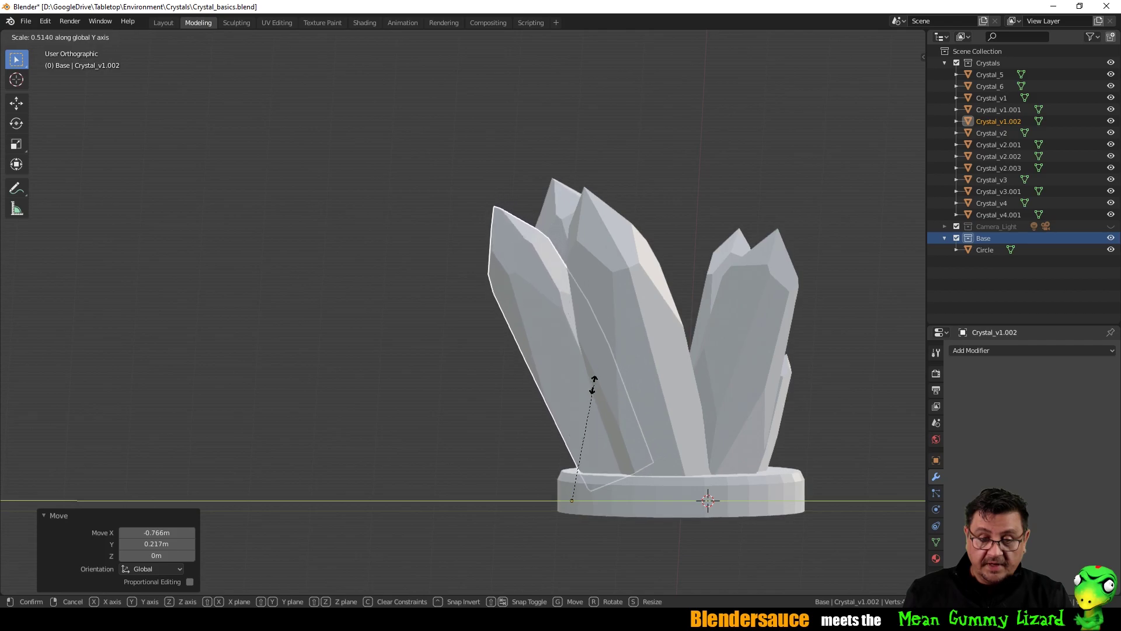
key(Escape)
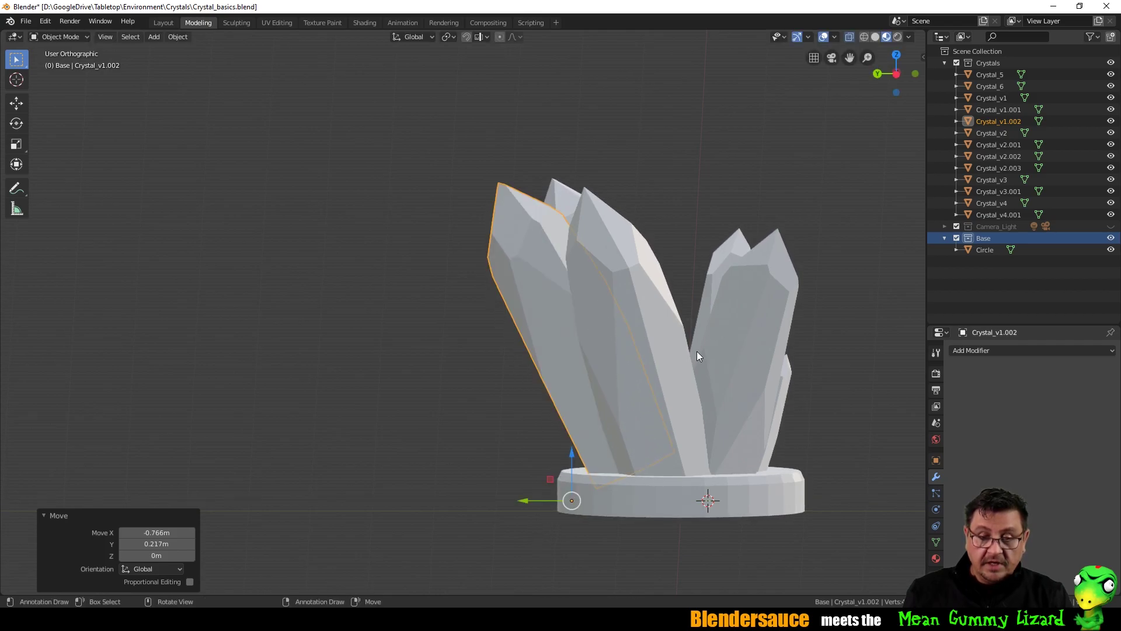
Scale the new Crystal_v1 duplicate to about 0.399 and reposition it on the base next to the large crystals.
key(s)
click(586, 473)
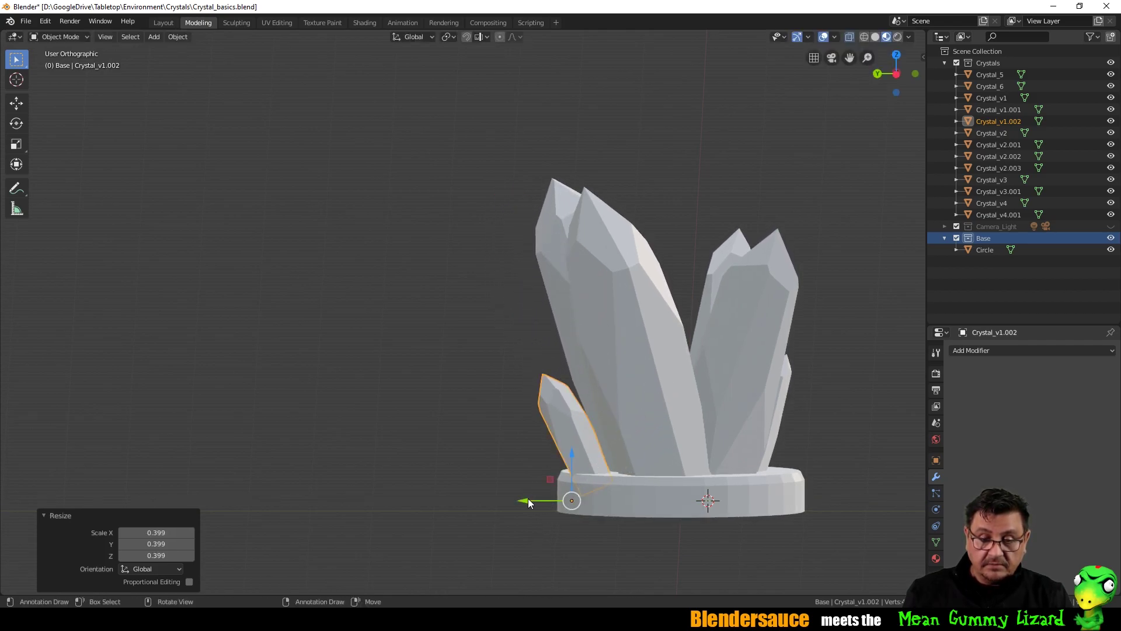
key(g)
click(640, 397)
Rotate the small Crystal_v1 duplicate about −9.62° in the view.
key(r)
click(619, 351)
mouse_move(619, 352)
middle_down()
mouse_move(868, 361)
mouse_move(853, 430)
mouse_move(438, 395)
mouse_move(550, 358)
mouse_move(481, 356)
mouse_move(608, 347)
mouse_move(625, 218)
mouse_move(605, 338)
middle_up()
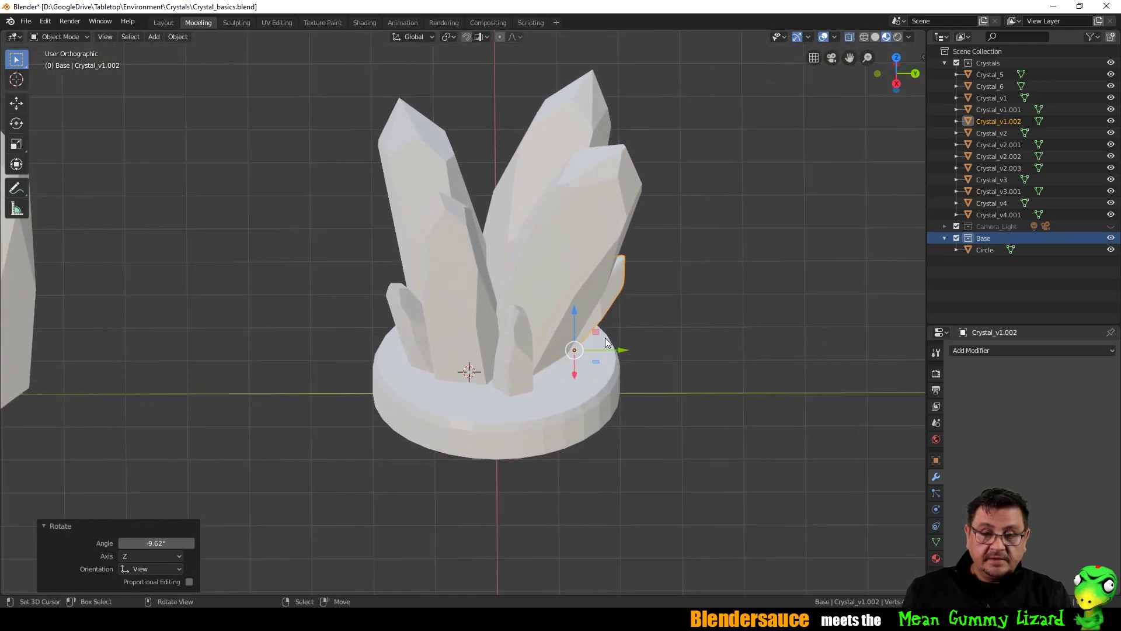
Select the circular base and lower it slightly along Z.
right_drag(590, 403, 589, 401)
middle_drag(672, 376, 678, 328)
drag(496, 345, 496, 351)
Rotate the Crystal_v3 copy to stand slightly more upright, and rotate the Crystal_v4 copy about 4.53° in the view.
middle_drag(496, 350, 494, 244)
click(482, 246)
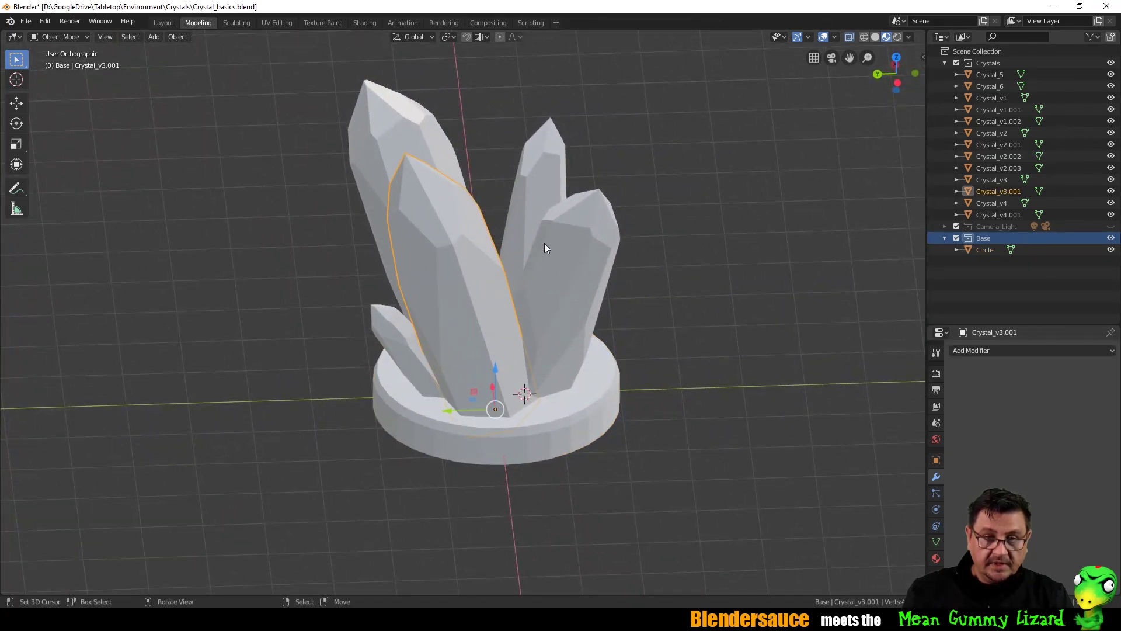
key(r)
click(575, 241)
click(588, 234)
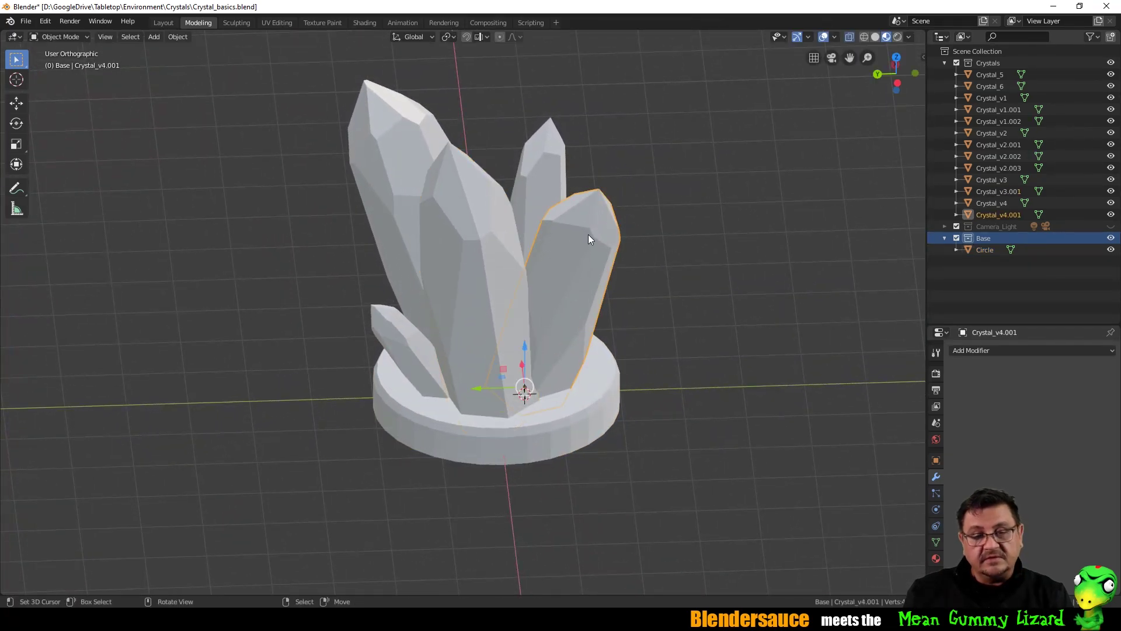
key(r)
click(601, 241)
Duplicate the small Crystal_v2 copy at the base's edge and move the duplicate −1.05 m in X and −0.406 m in Y.
middle_drag(410, 156, 689, 153)
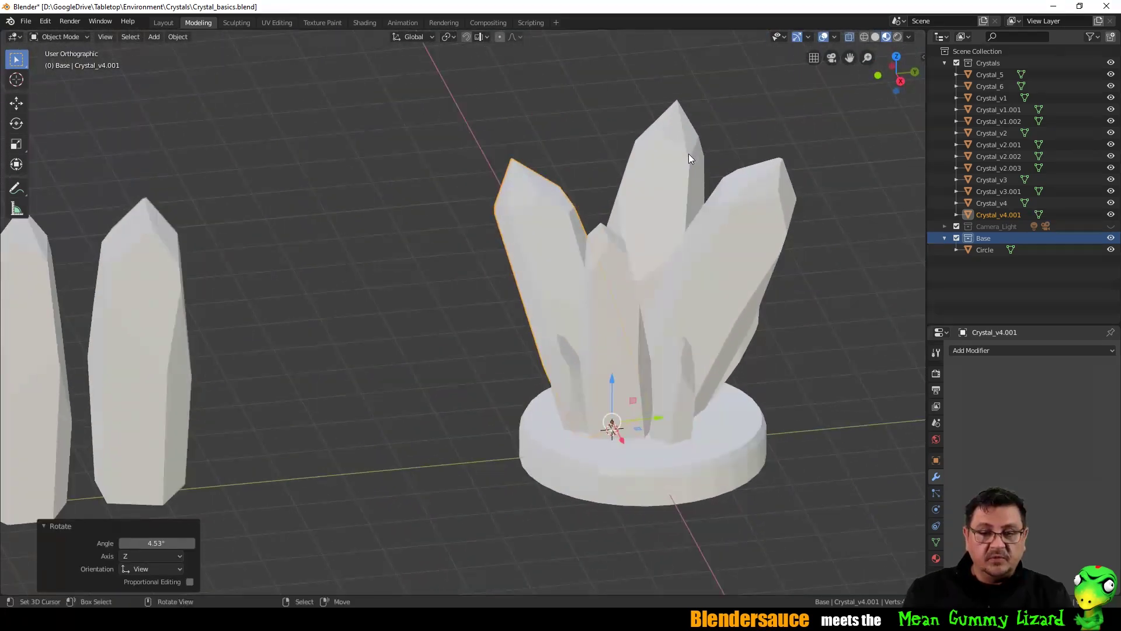
click(687, 359)
key(KP_7)
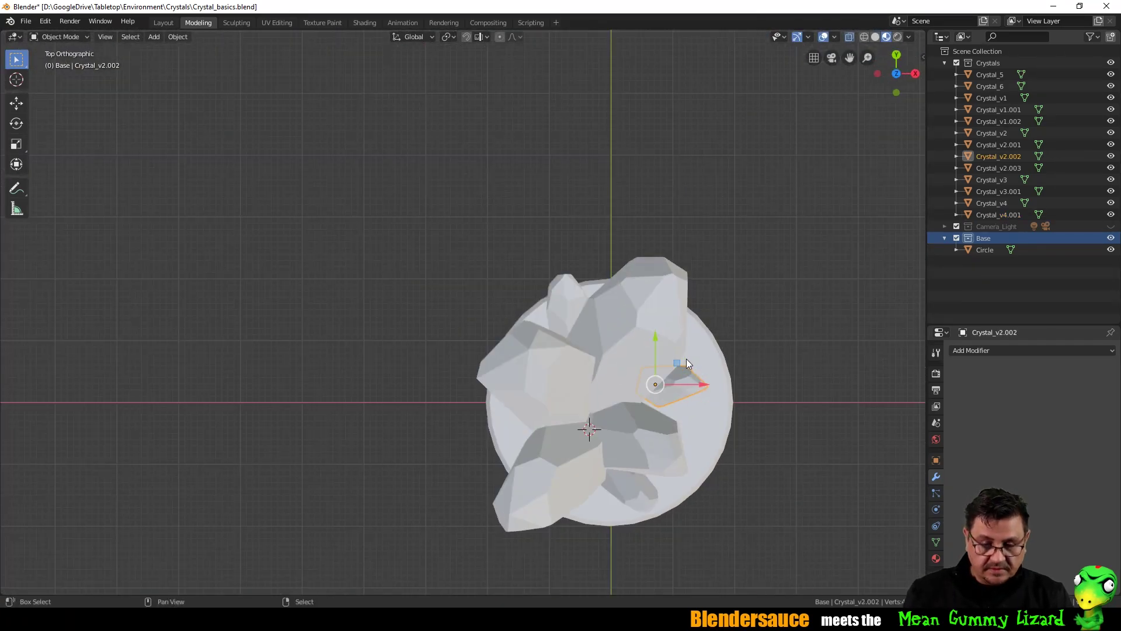
key(shift+grave)
key(Escape)
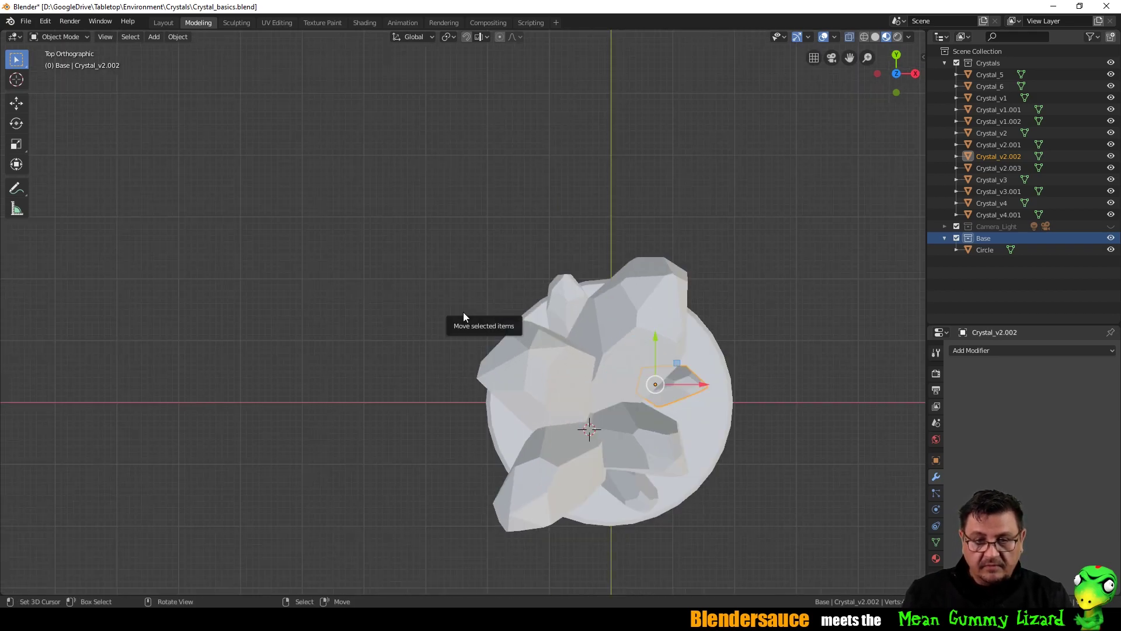
key(shift+d)
click(395, 342)
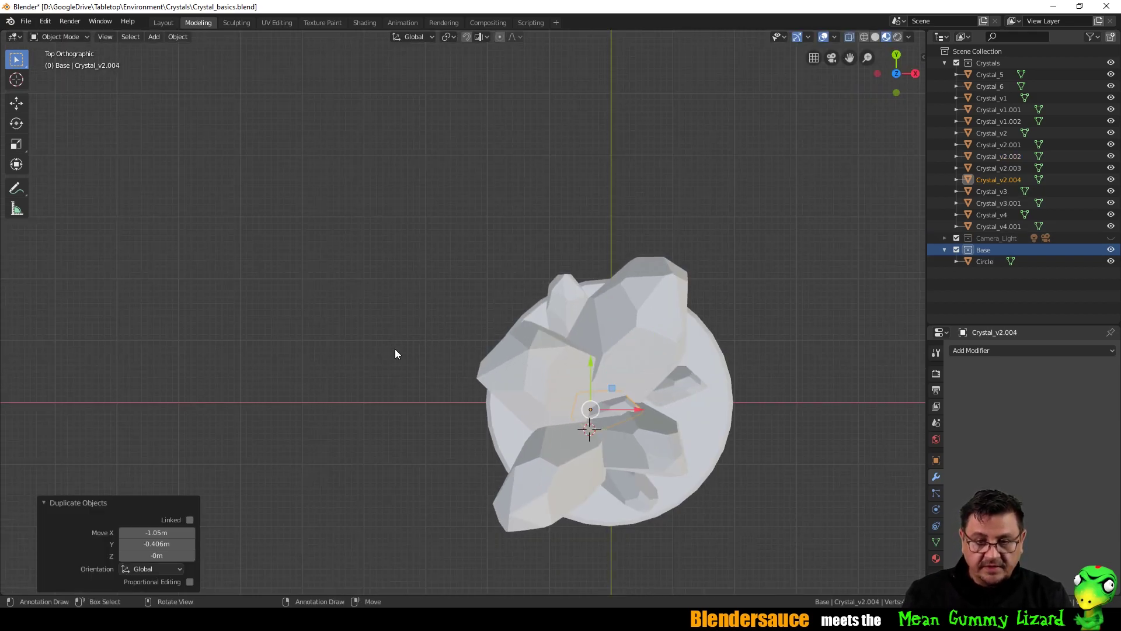
Scale up the new Crystal_v2 duplicate in the middle of the cluster.
middle_drag(394, 349, 575, 309)
scroll(590, 318, up, 3)
key(s)
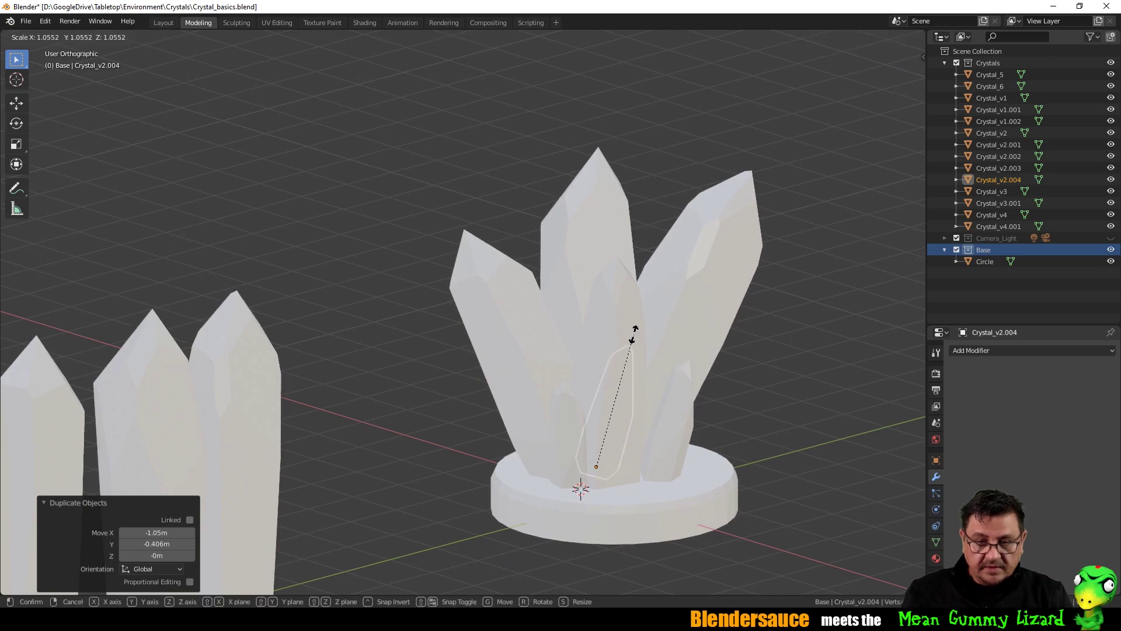
click(633, 334)
Tilt the central Crystal_v2 duplicate, finishing with a 17.1° rotation in the view, and scale it by 1.450.
middle_drag(633, 334, 619, 311)
key(r)
click(709, 326)
key(r)
click(670, 327)
key(s)
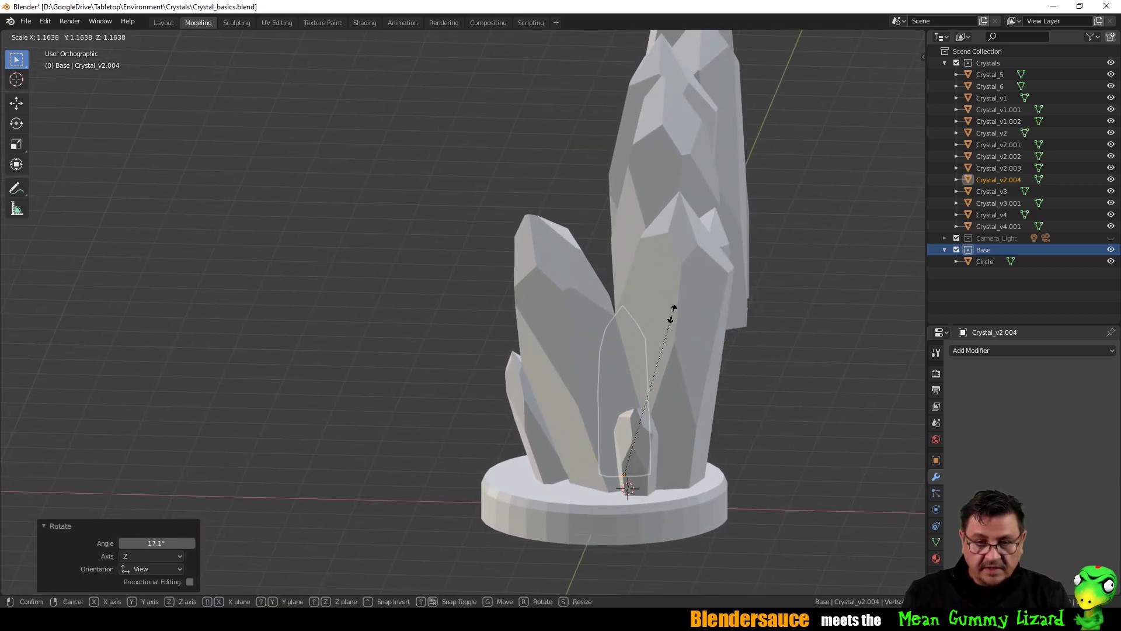
click(685, 276)
middle_drag(686, 277, 496, 292)
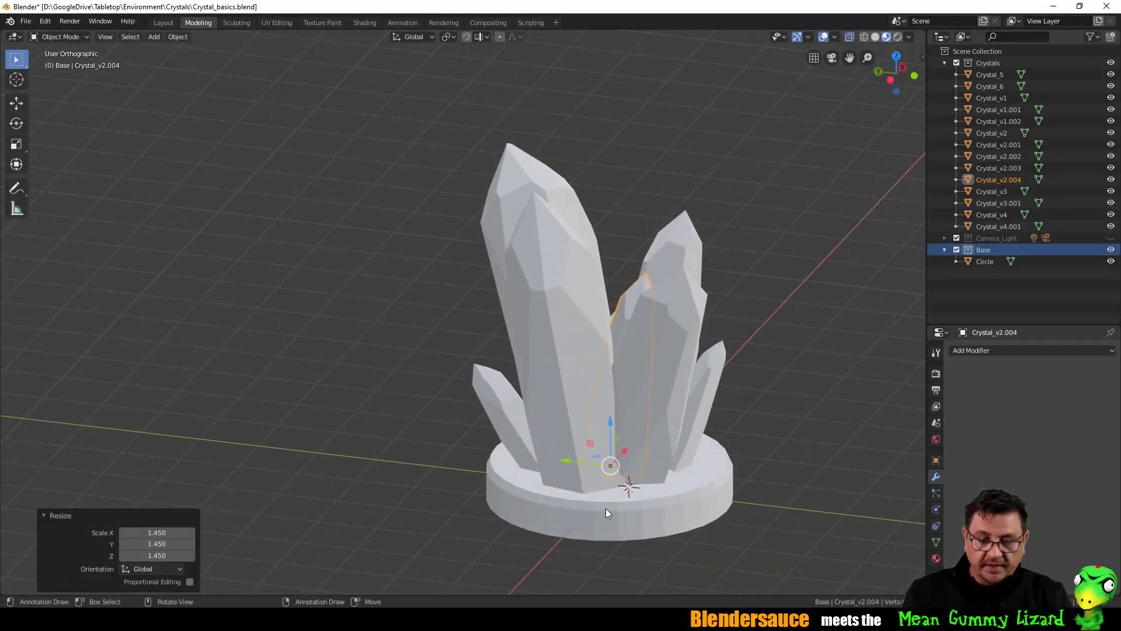
Select all crystals of the cluster without the circular base.
middle_drag(566, 316, 595, 289)
key(a)
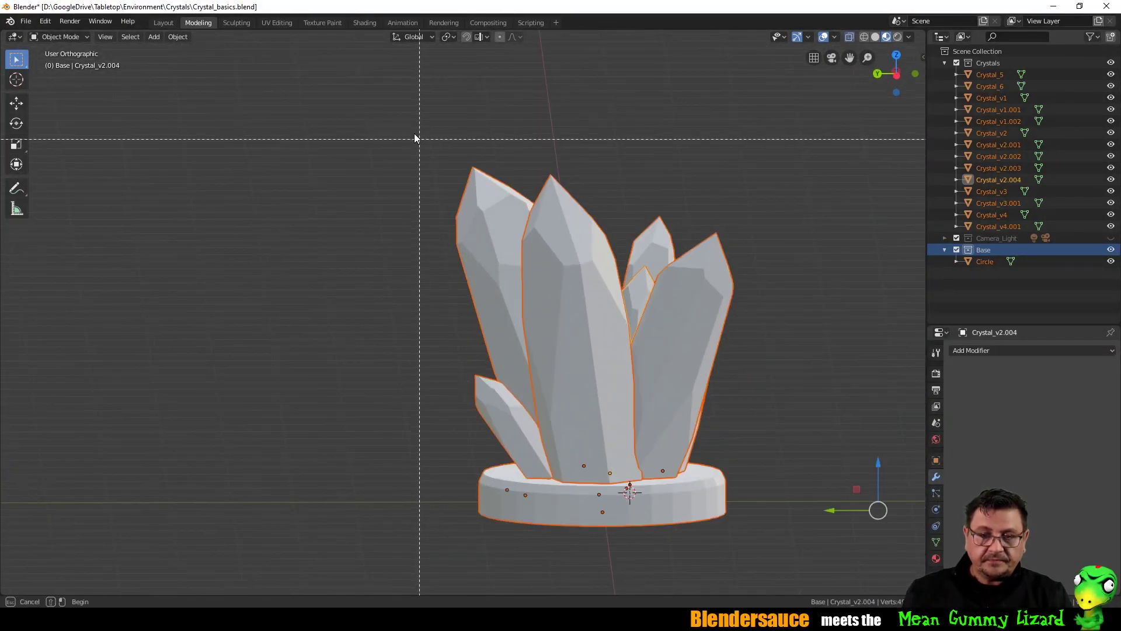
click(415, 139)
drag(415, 139, 761, 389)
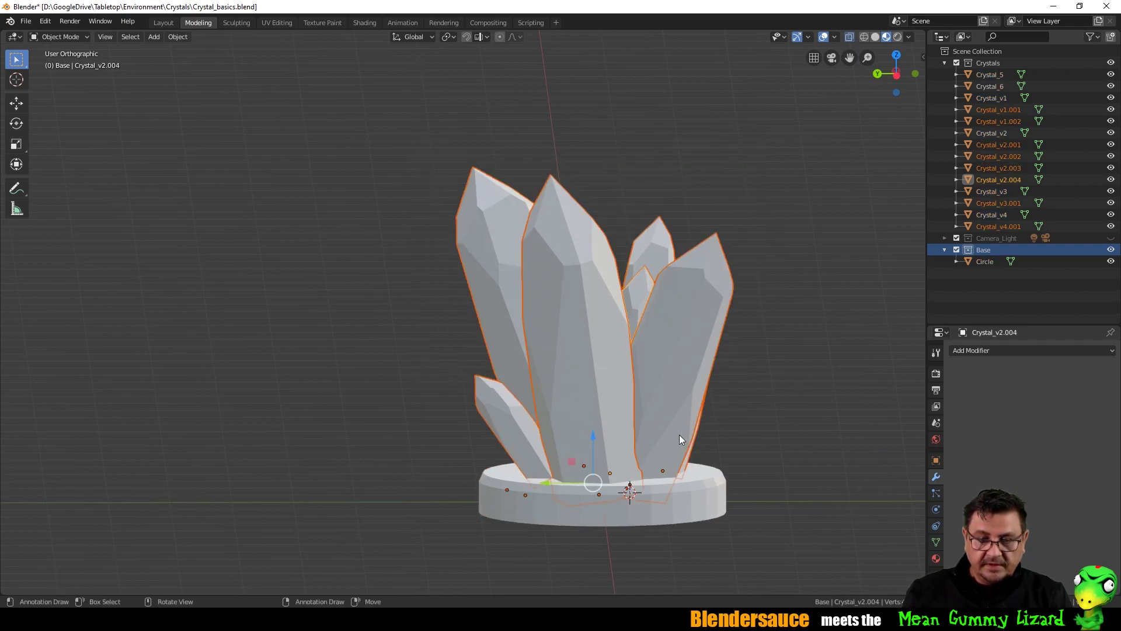
Centre the selected cluster crystals on the base by nudging them along X and Y.
drag(545, 485, 551, 479)
key(KP_3)
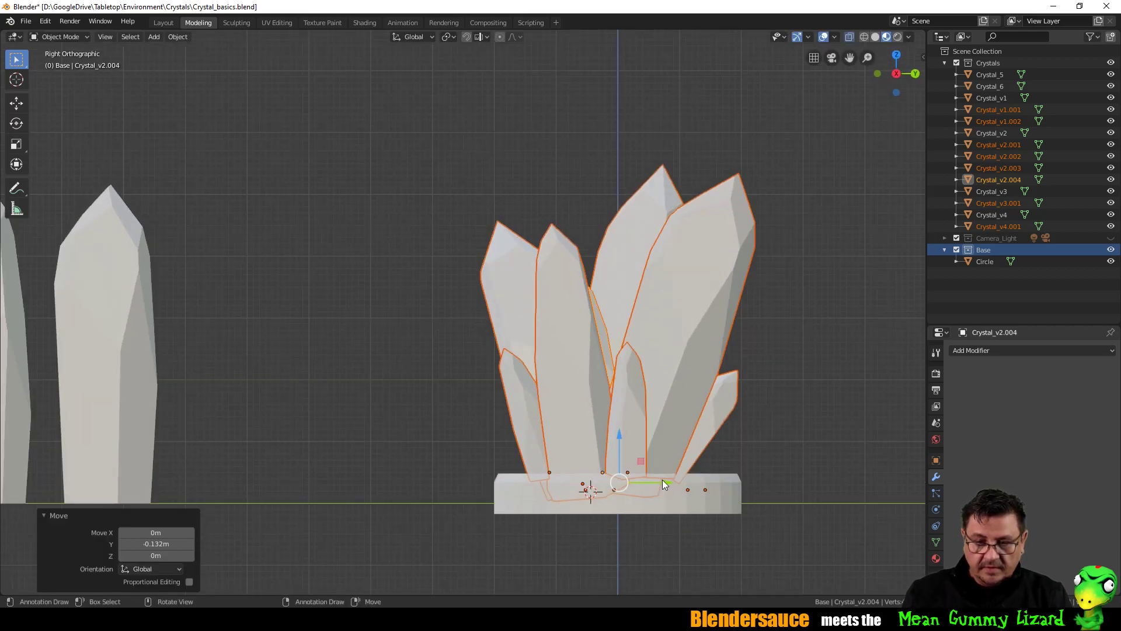
drag(665, 480, 674, 480)
middle_drag(721, 300, 734, 433)
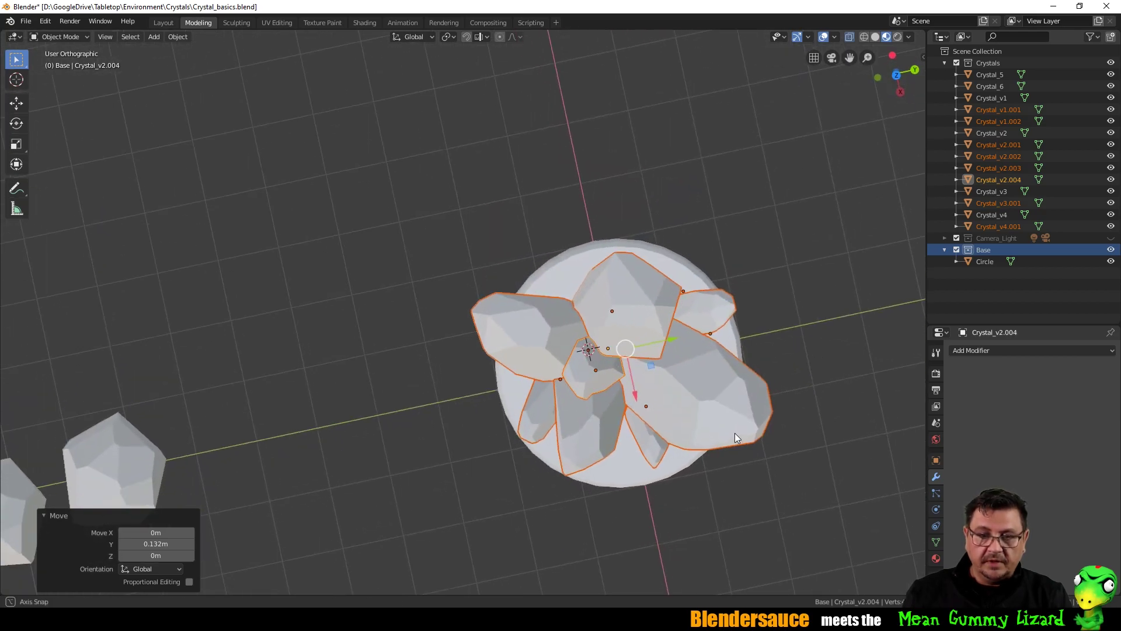
key(KP_7)
drag(646, 361, 674, 365)
drag(629, 314, 629, 320)
Examine the meshes of the selected cluster crystals together in Edit Mode and return to Object Mode.
middle_drag(801, 383, 655, 315)
scroll(707, 304, down, 4)
key(Tab)
key(Tab)
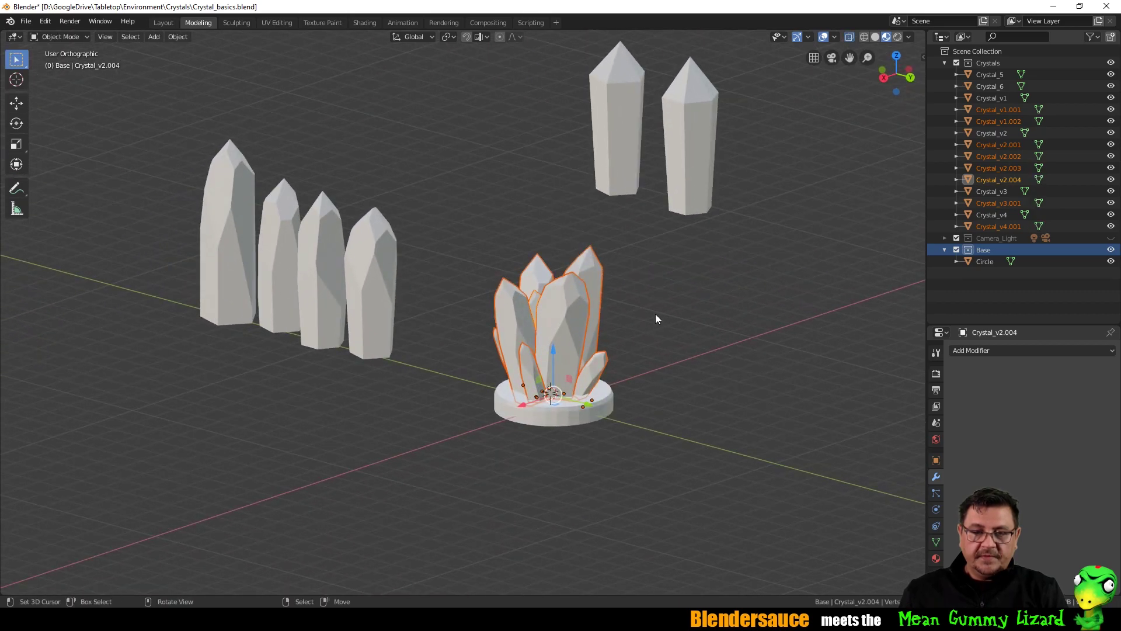
key(Tab)
middle_drag(590, 328, 620, 328)
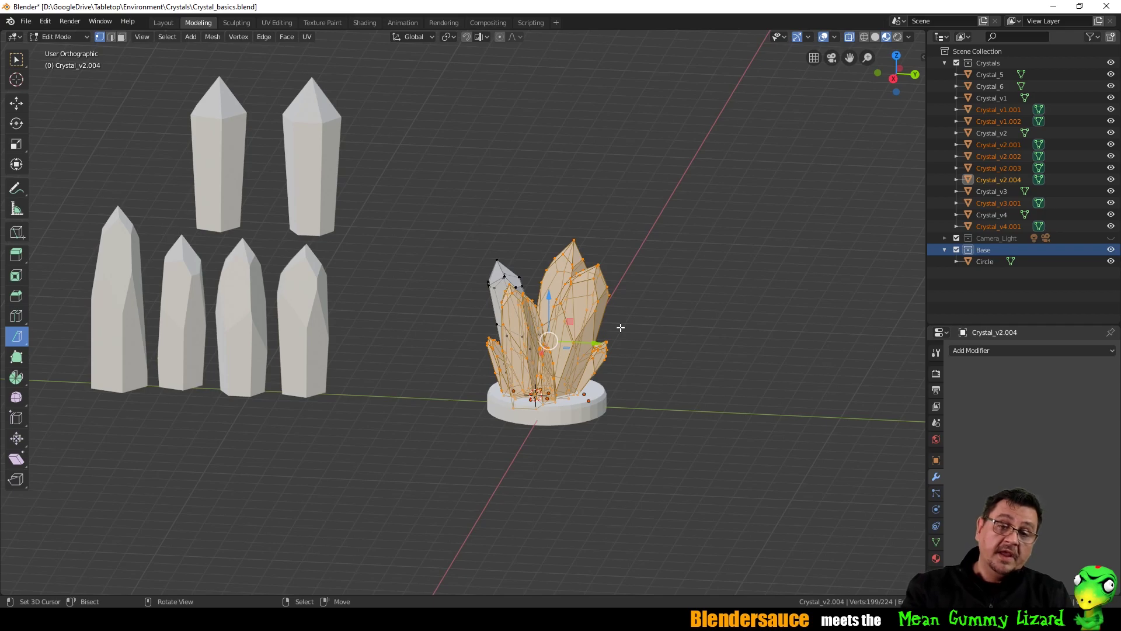
key(Tab)
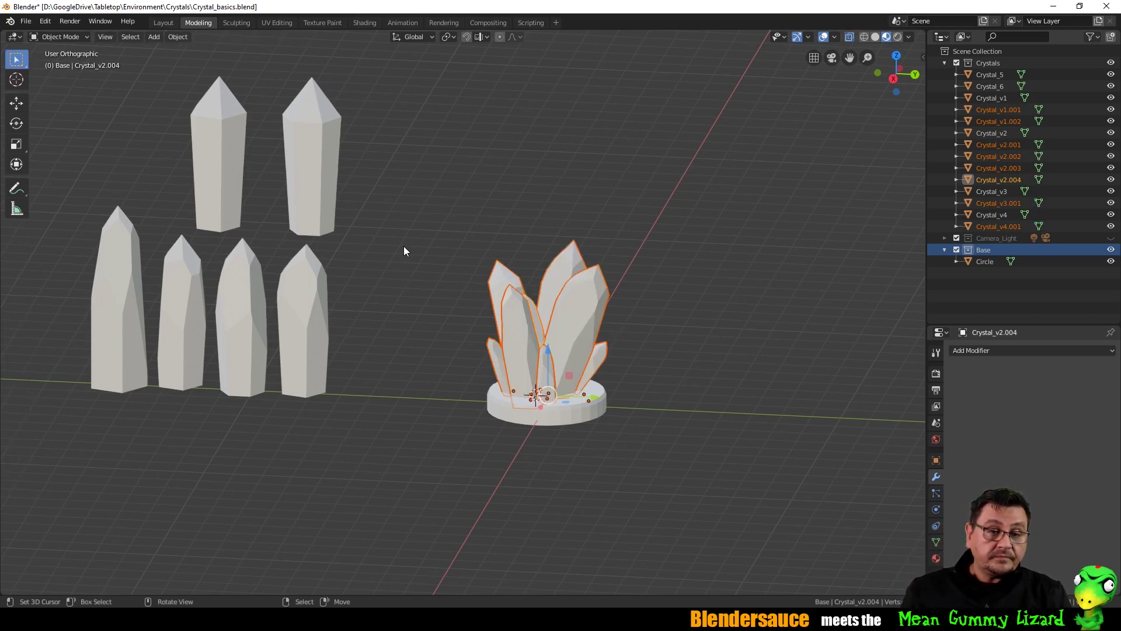
Examine the meshes of the original Crystal_v1 and Crystal_v3 in Edit Mode, first alone and in combination, and return to Object Mode.
middle_drag(404, 251, 290, 300)
click(310, 312)
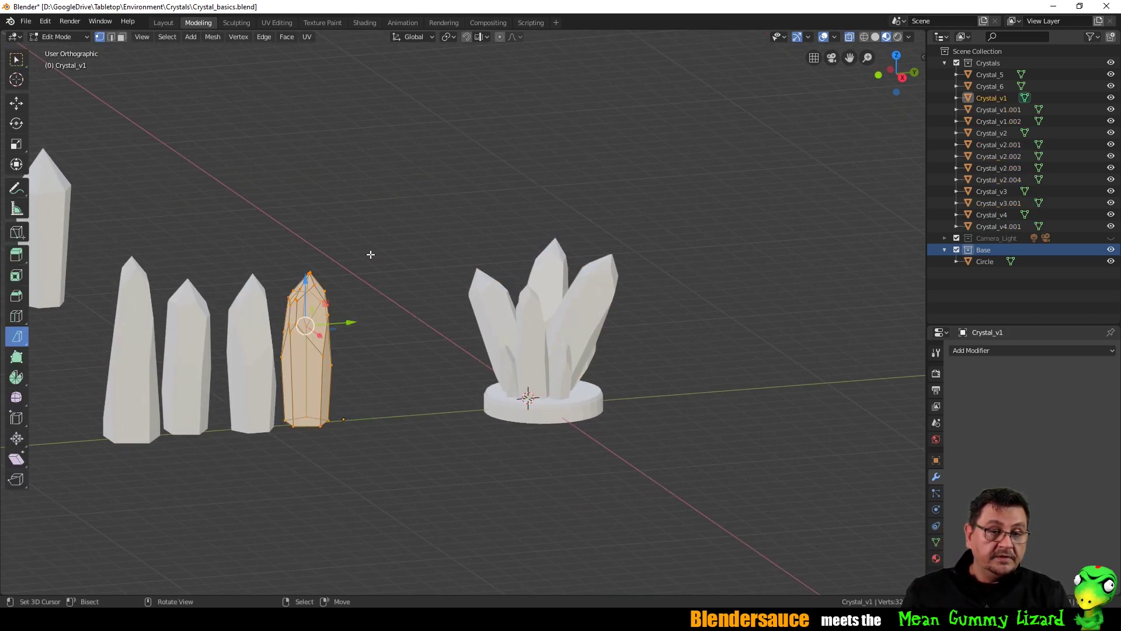
mouse_move(370, 251)
middle_down()
mouse_move(420, 262)
mouse_move(376, 258)
middle_up()
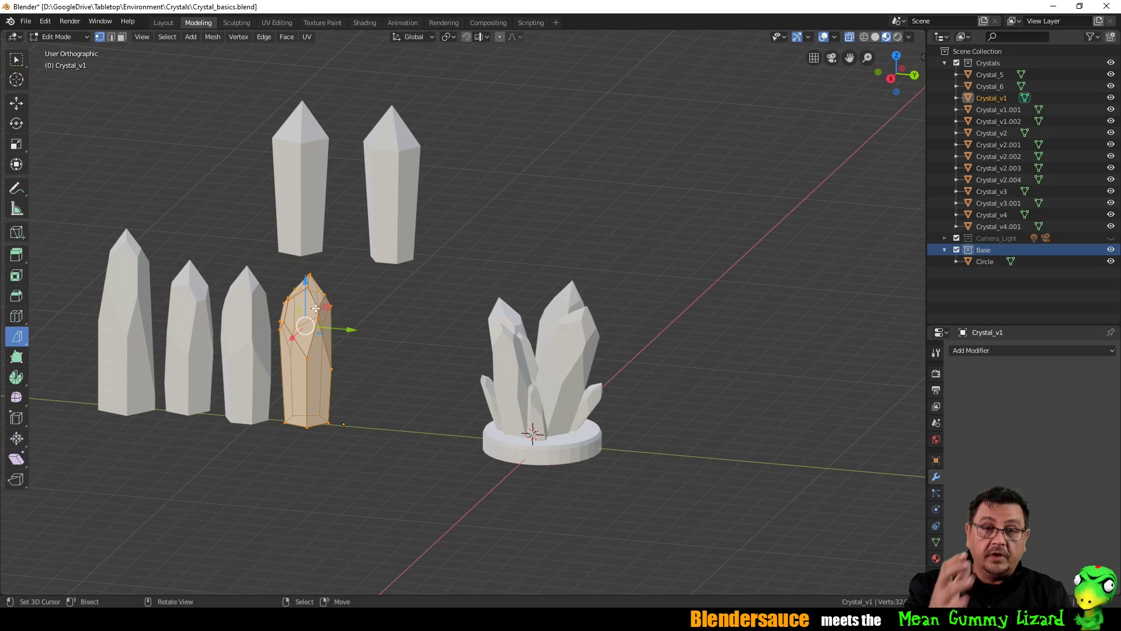
key(Tab)
shift+click(263, 305)
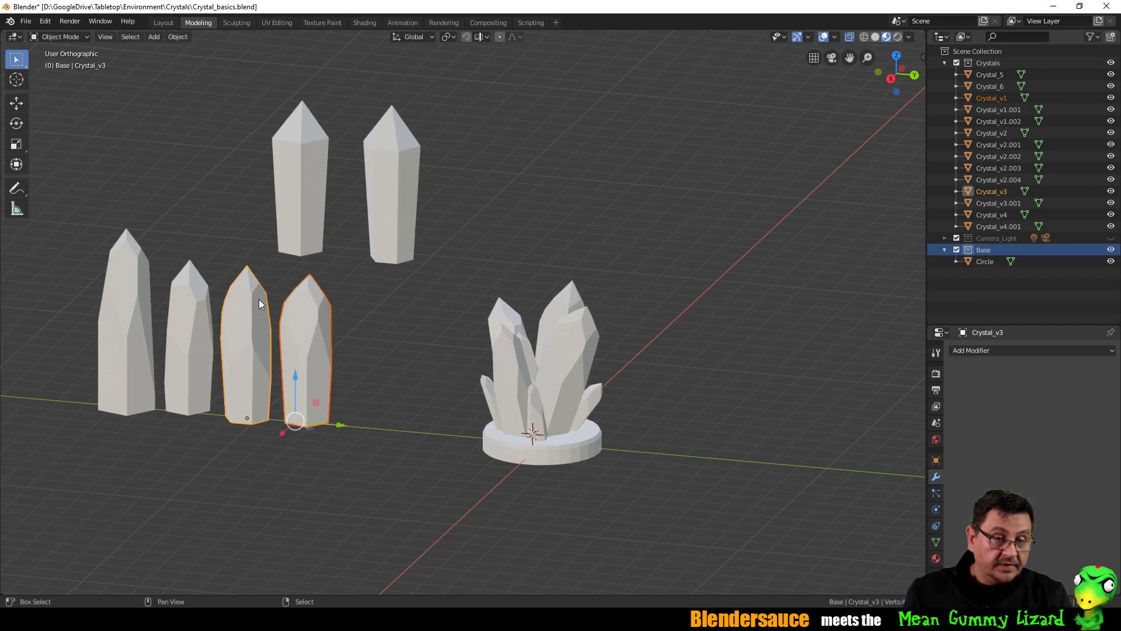
middle_drag(261, 311, 390, 308)
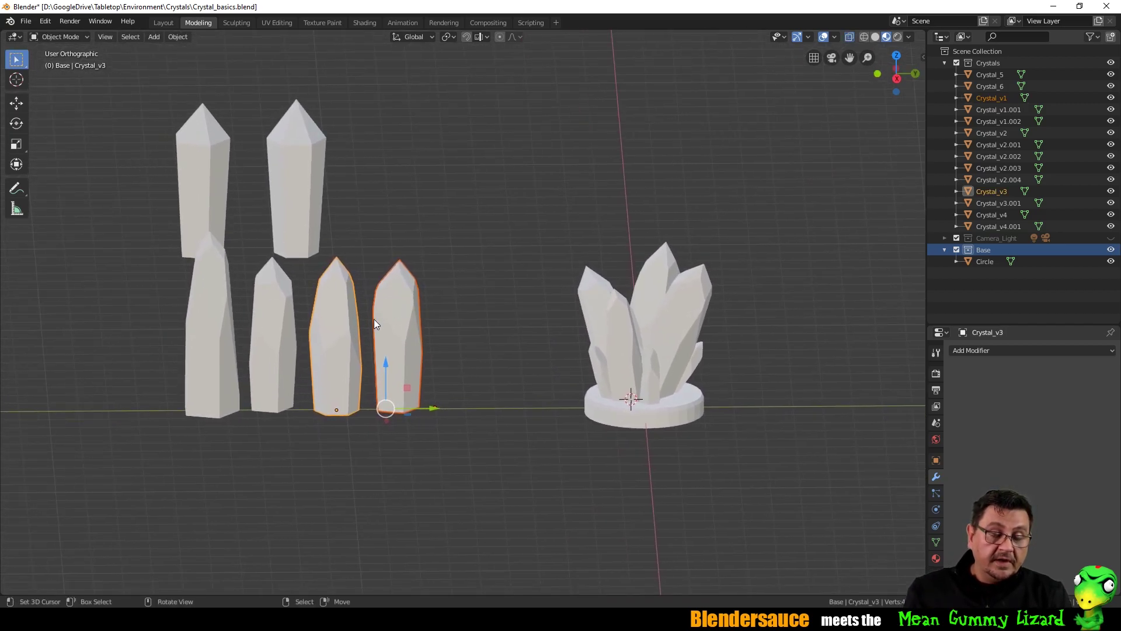
key(Tab)
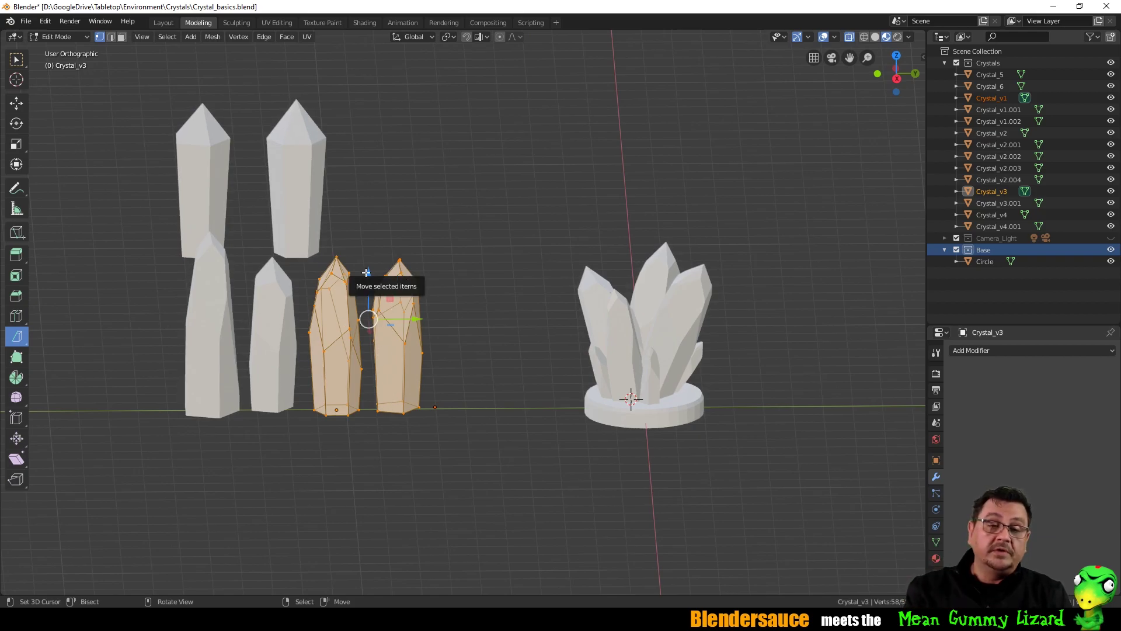
key(Tab)
middle_drag(496, 214, 448, 263)
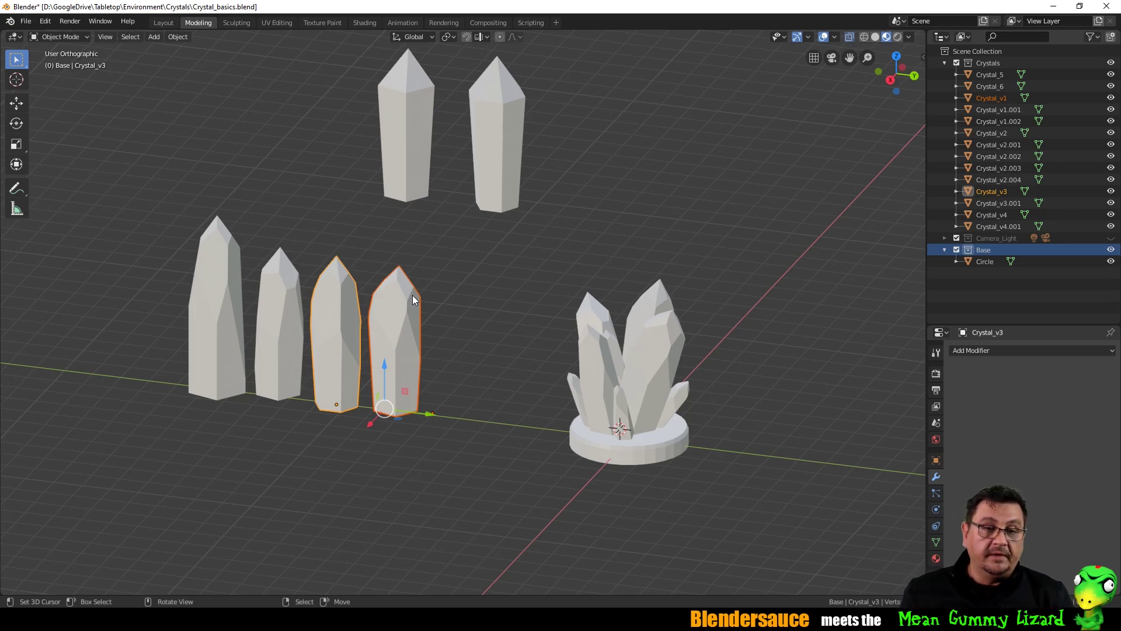
Select the circular base under the cluster and apply Shade Smooth to it.
middle_drag(495, 212, 604, 221)
click(683, 431)
shift+middle_drag(763, 304, 715, 280)
click(177, 37)
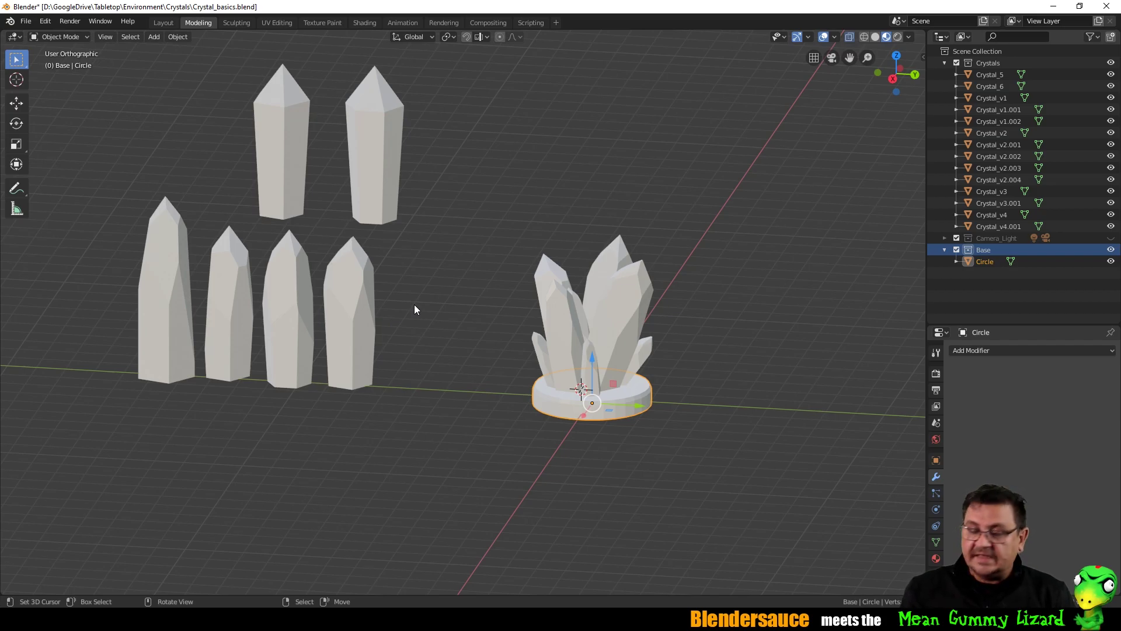
click(183, 40)
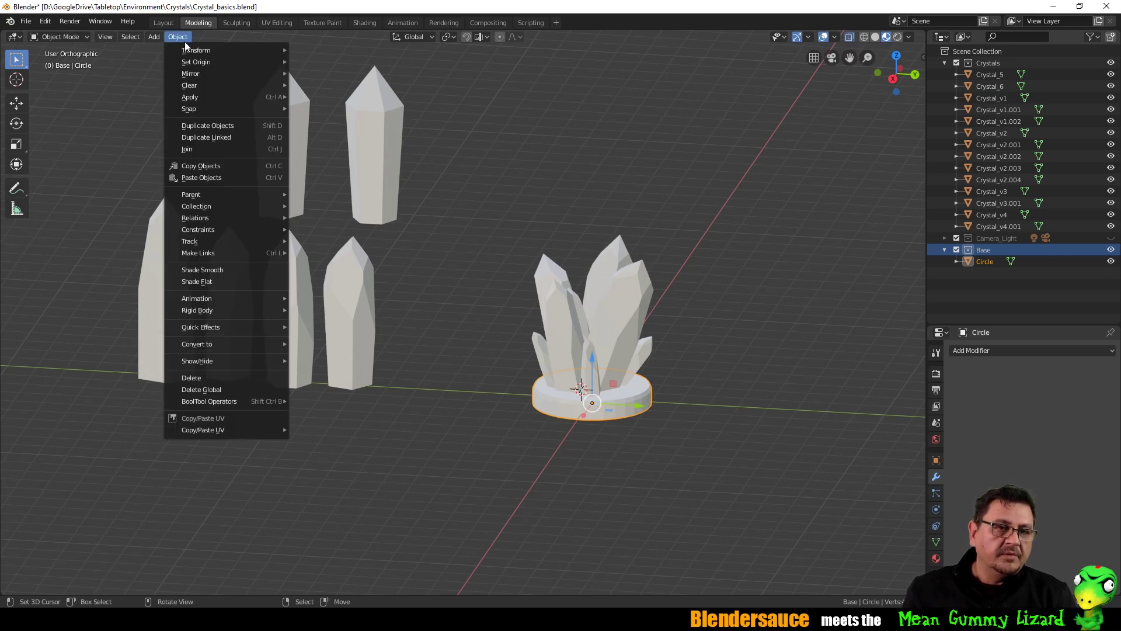
click(202, 272)
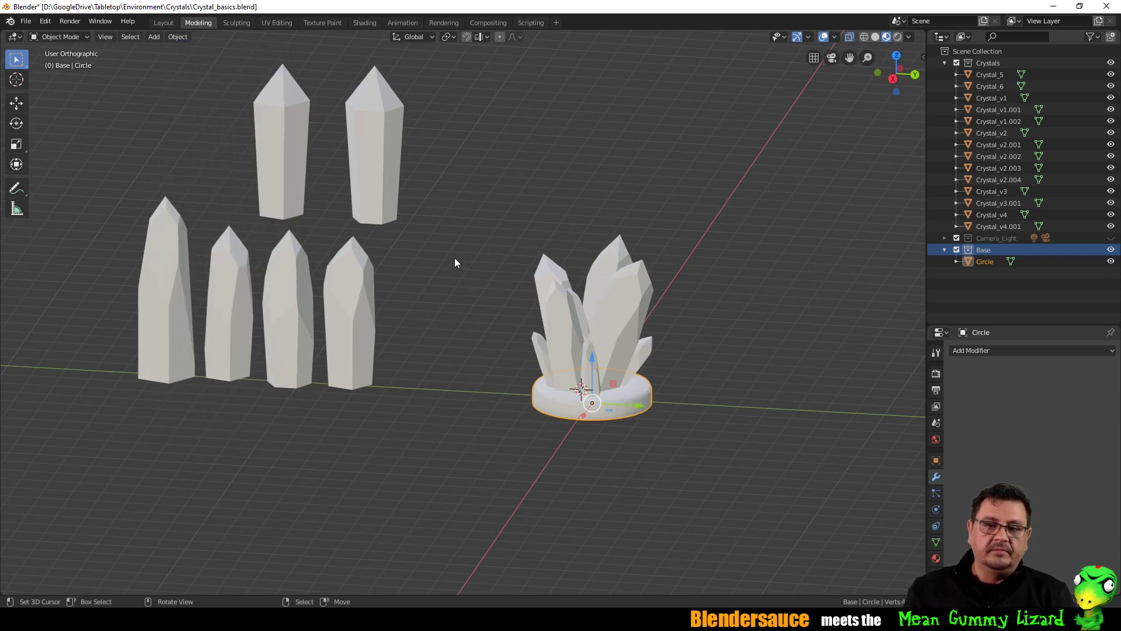
middle_drag(458, 235, 516, 263)
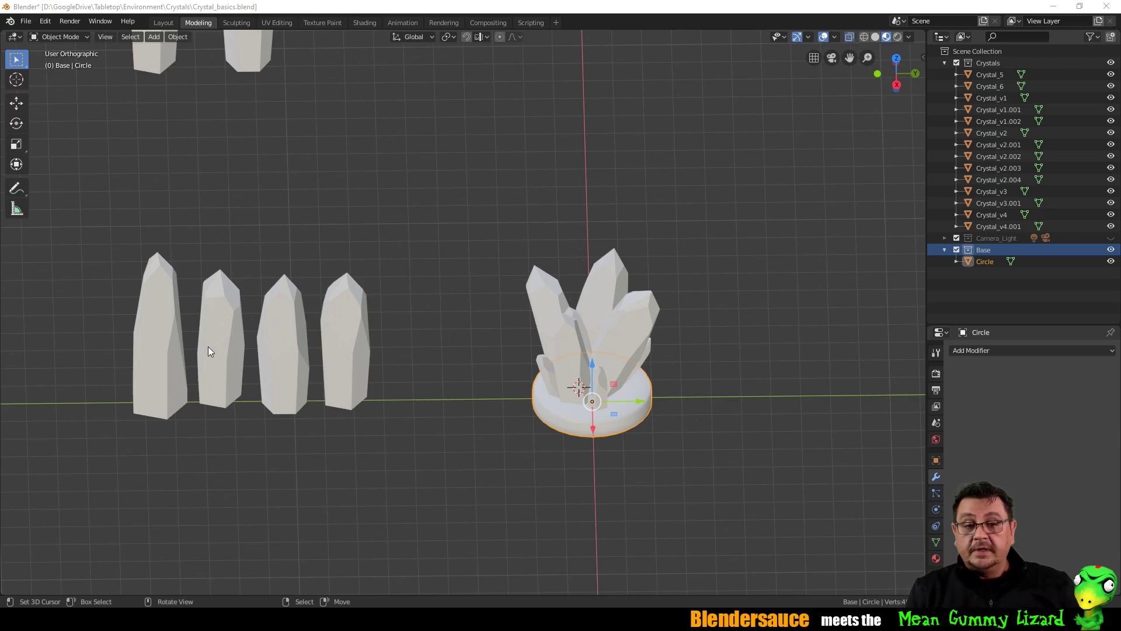
middle_drag(792, 331, 694, 285)
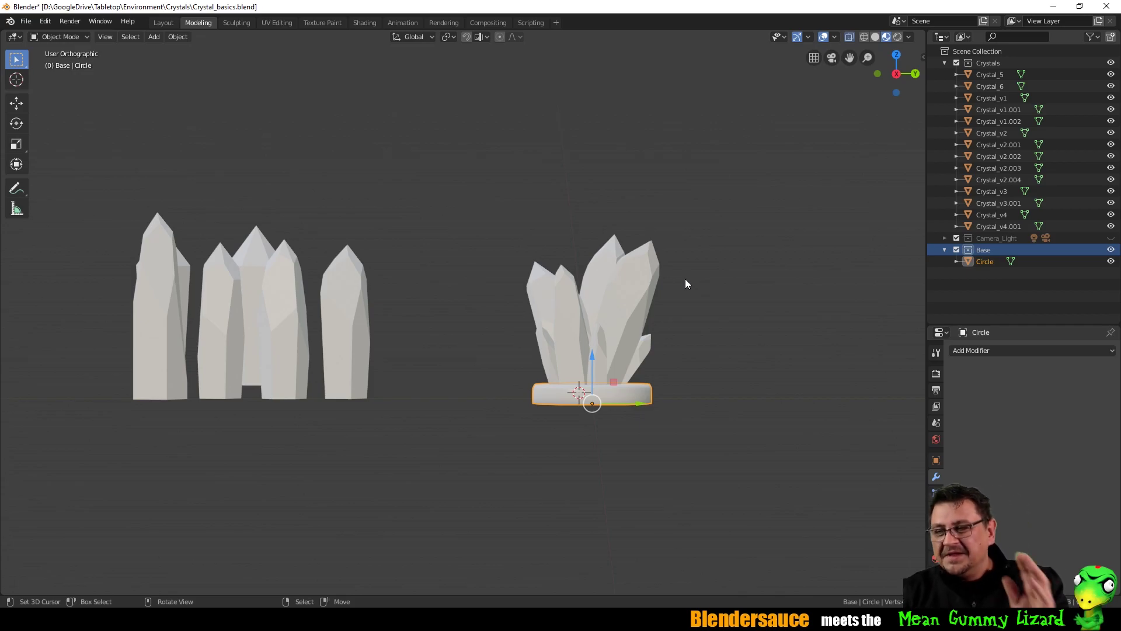
middle_drag(720, 245, 734, 226)
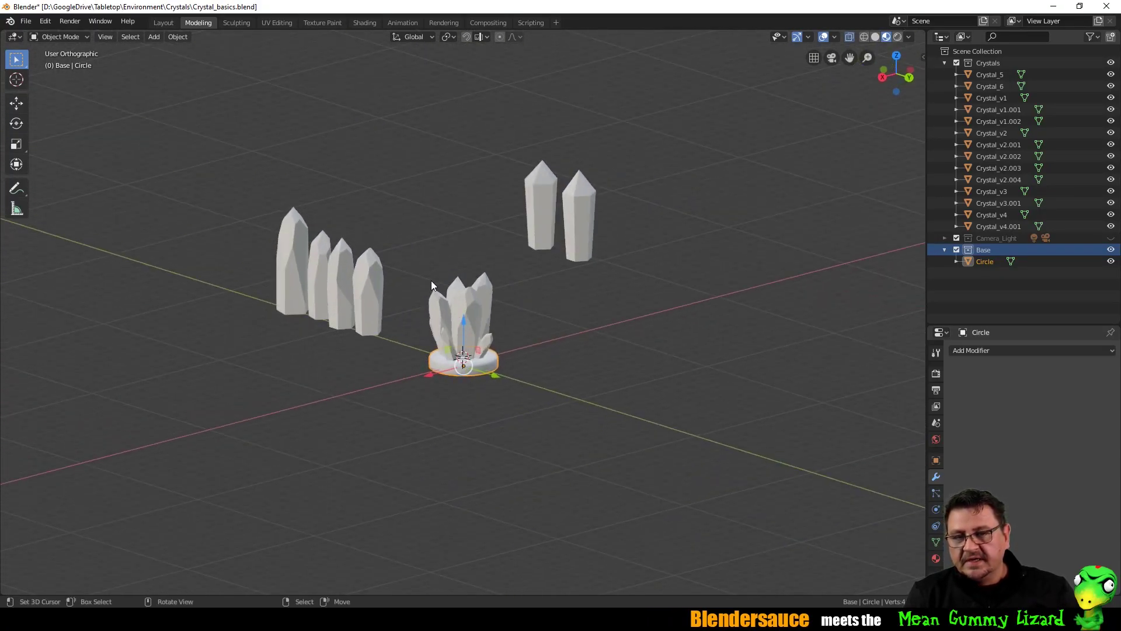
middle_drag(431, 281, 501, 277)
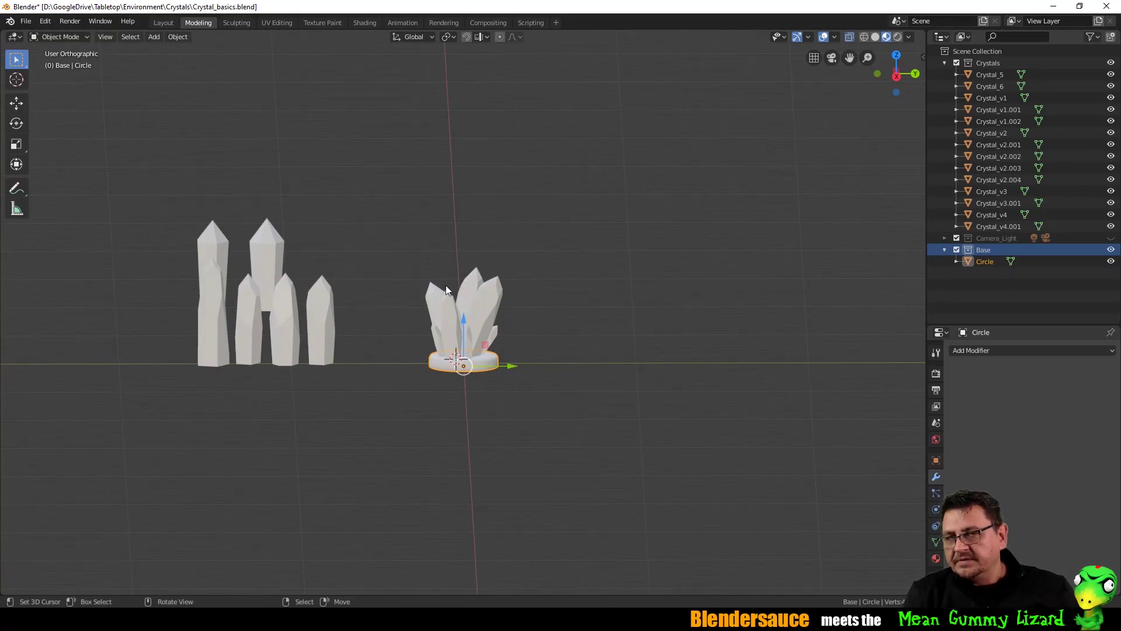
middle_drag(544, 296, 506, 335)
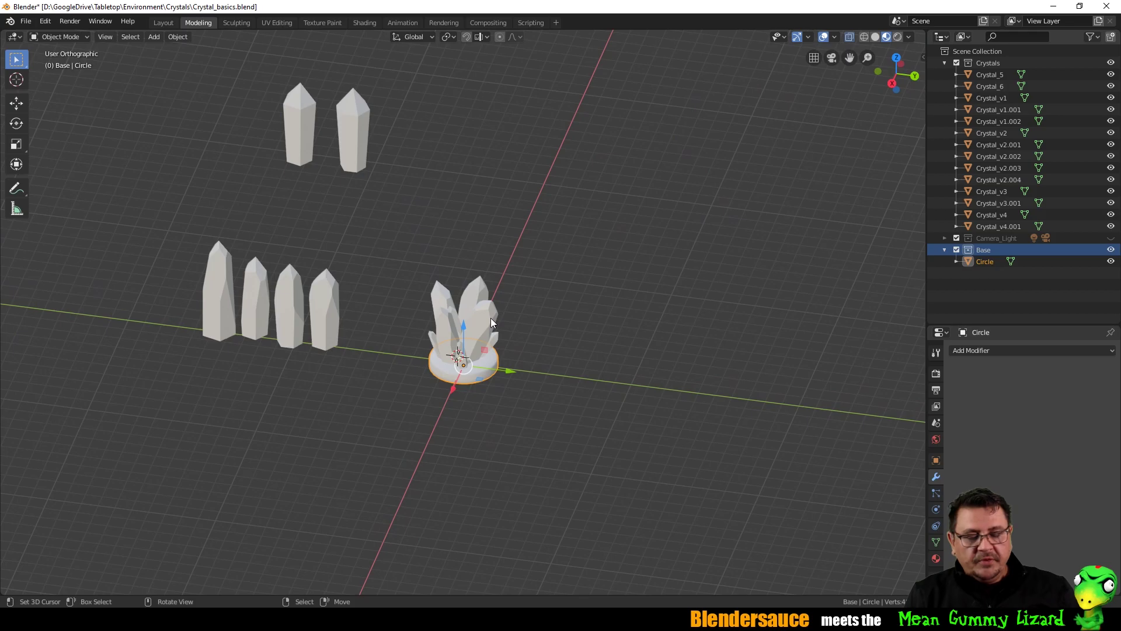
Select the whole crystal cluster with its base, duplicate it and move the copy 11.7 m along Y.
middle_drag(485, 317, 558, 282)
click(507, 311)
key(a)
click(498, 285)
key(a)
key(alt+a)
key(b)
drag(430, 248, 568, 405)
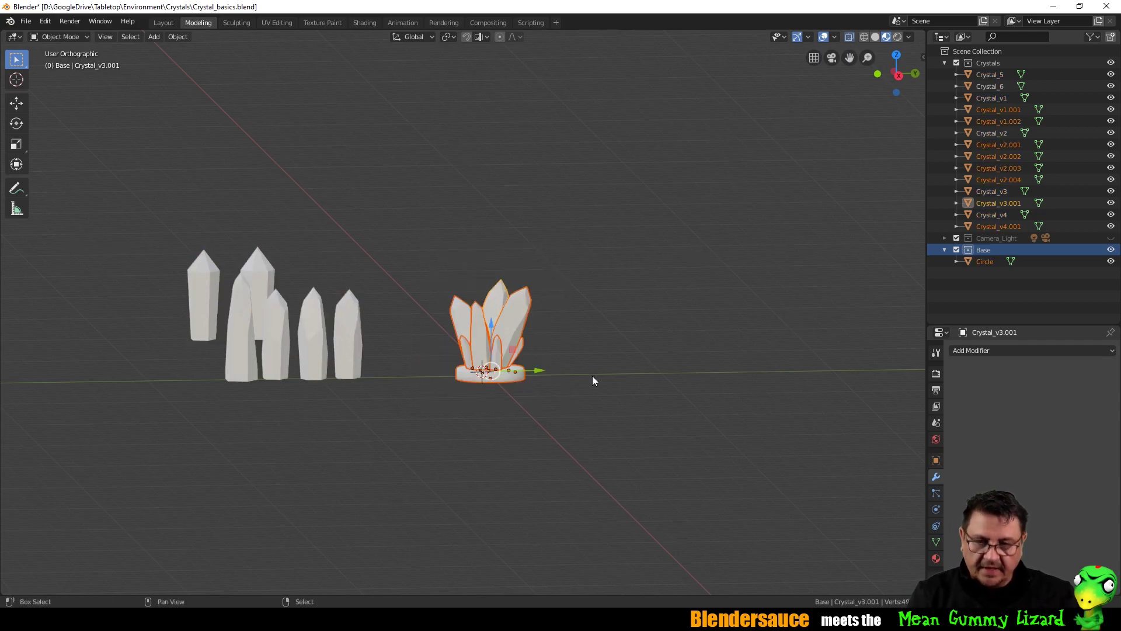
key(shift+d)
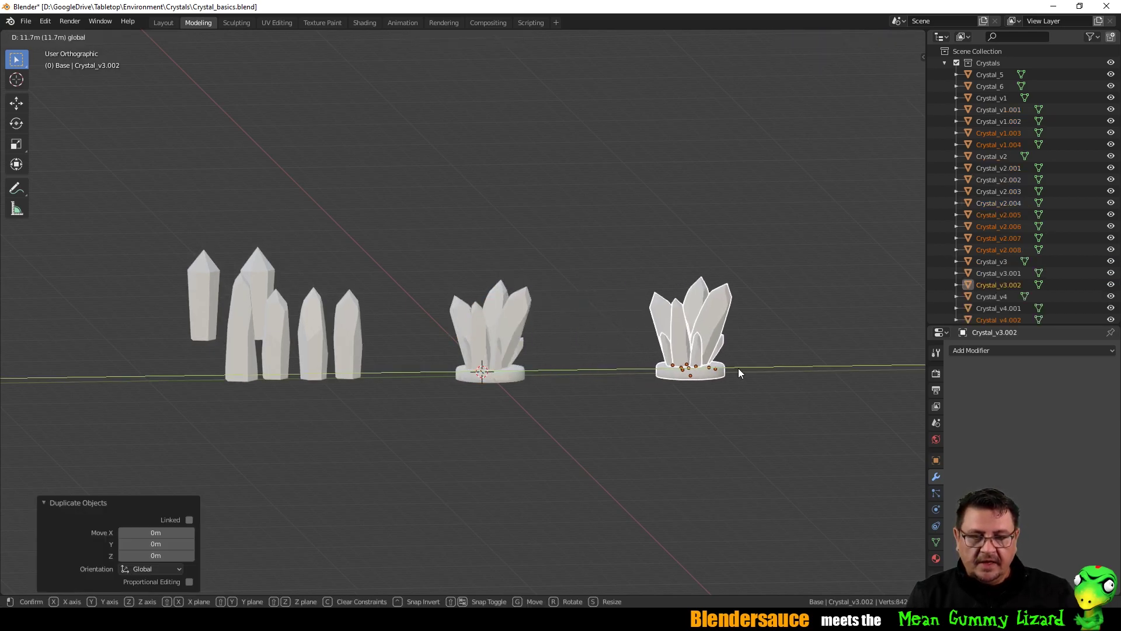
click(739, 373)
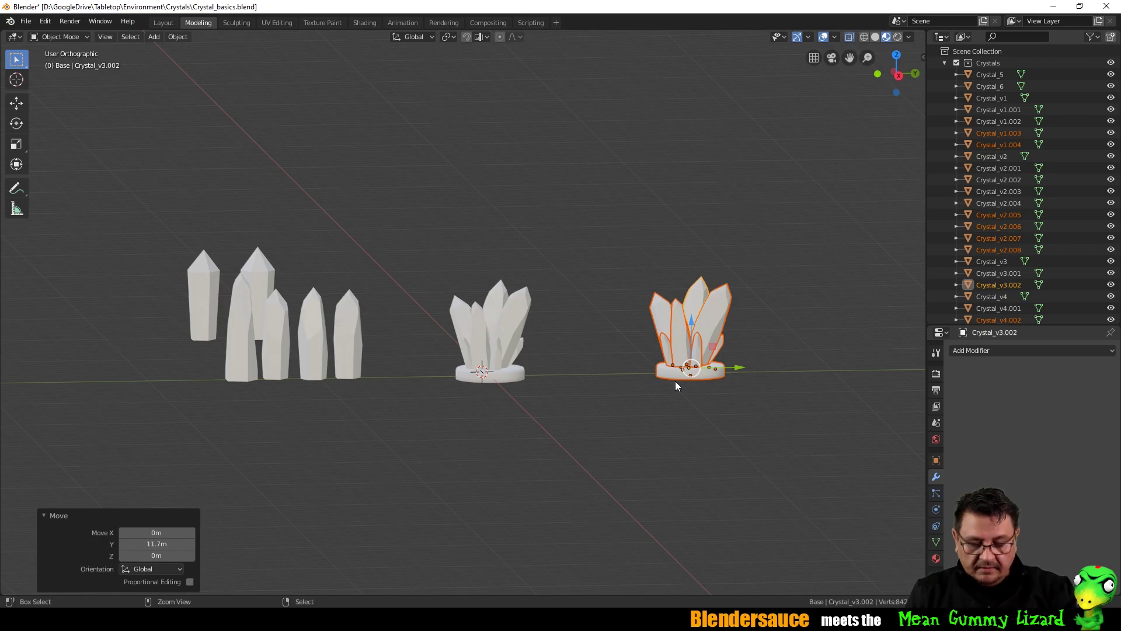
Join the copied crystals and base into a single object.
key(ctrl+j)
middle_drag(770, 248, 458, 181)
scroll(740, 304, down, 1)
scroll(740, 303, up, 5)
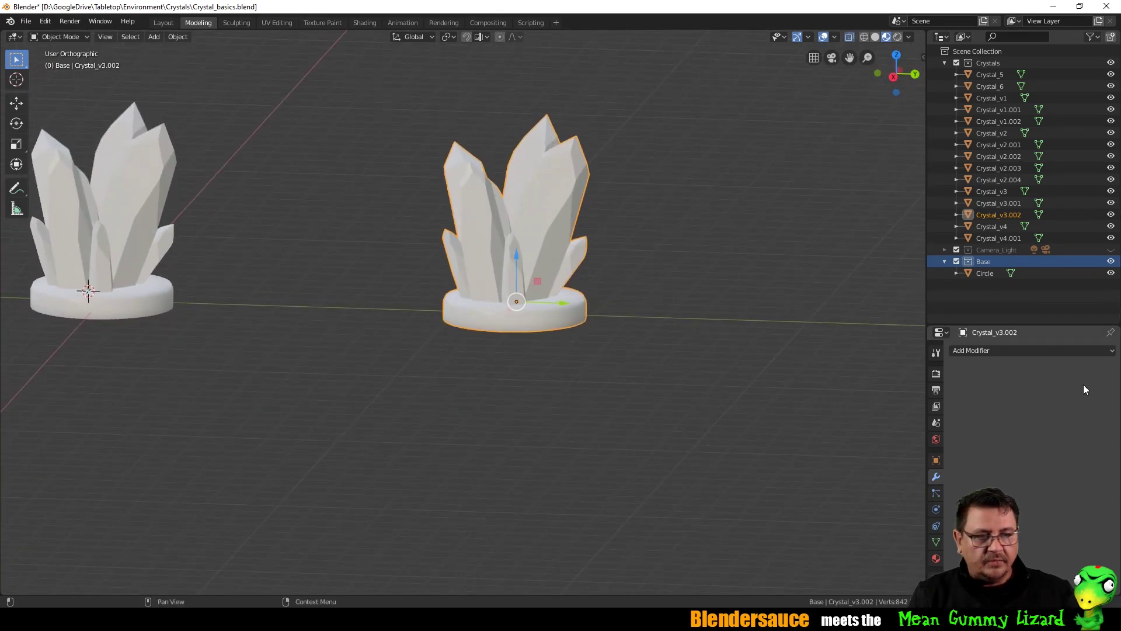
Add an Edge Split modifier to the joined cluster copy.
click(1027, 351)
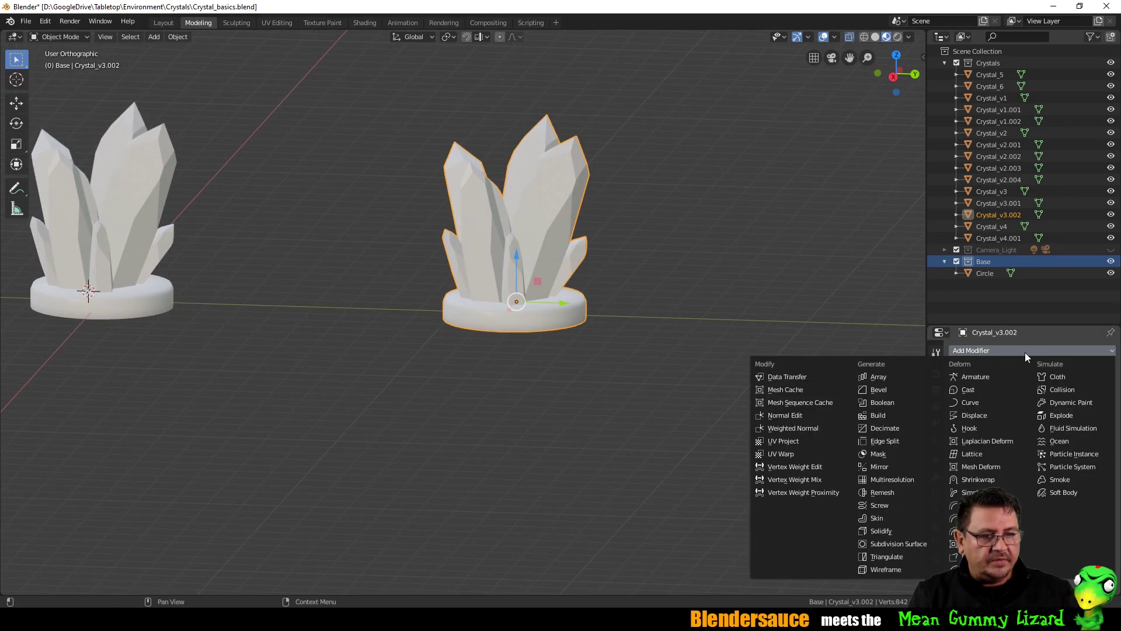
click(884, 441)
middle_drag(677, 281, 649, 256)
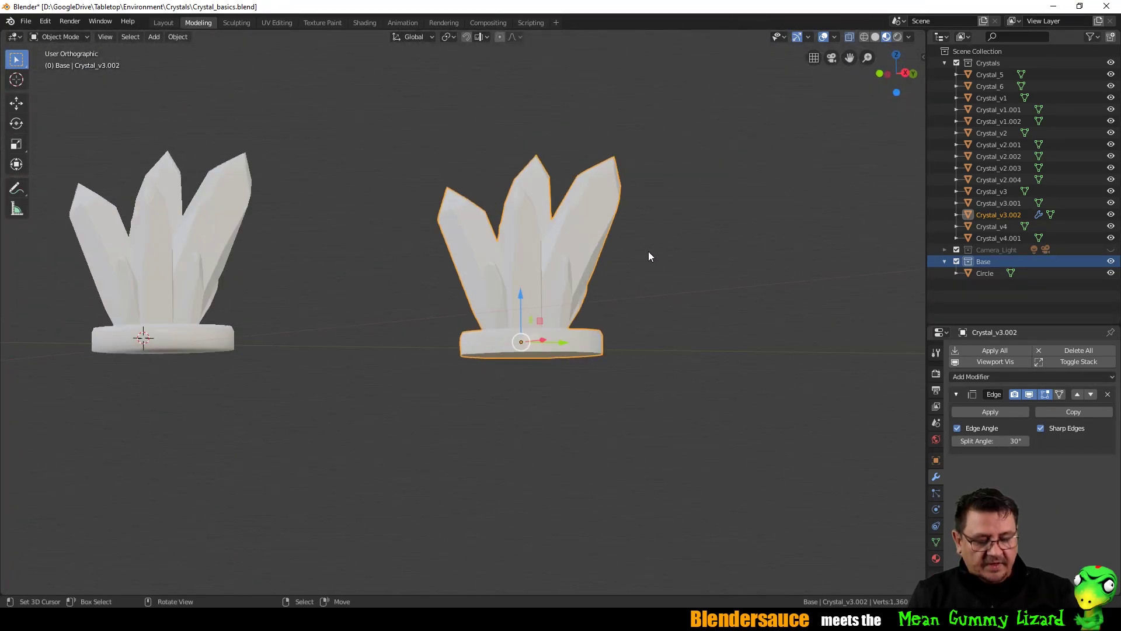
key(KP_1)
key(KP_3)
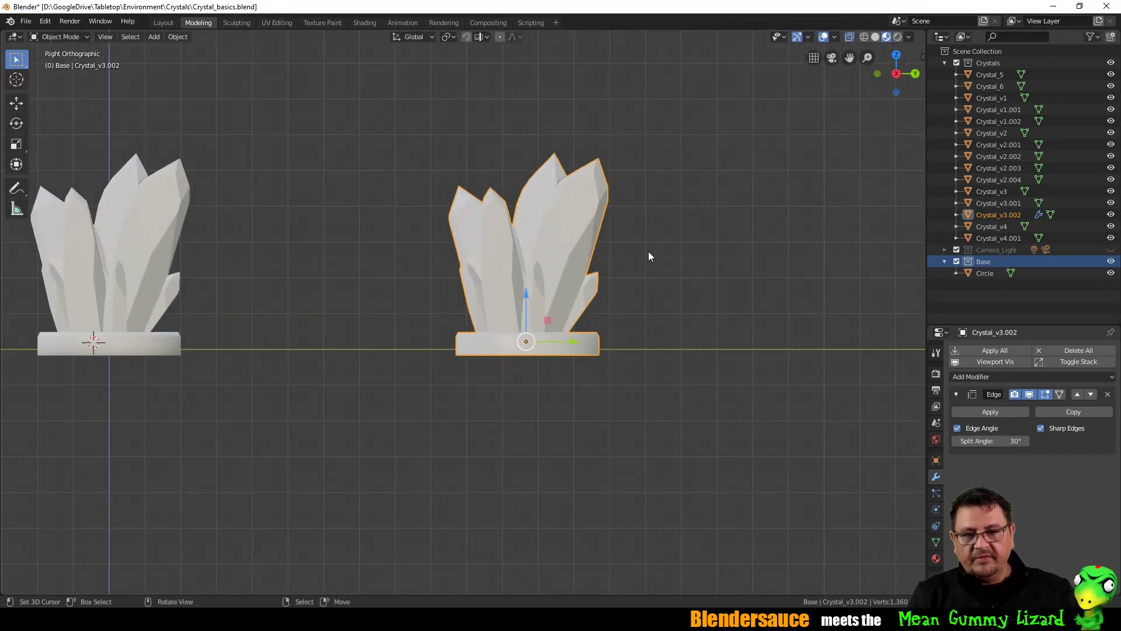
Raise the cluster copy's entire mesh 0.392 m above its origin, and lower the whole object 0.245 m along Z.
key(Tab)
key(a)
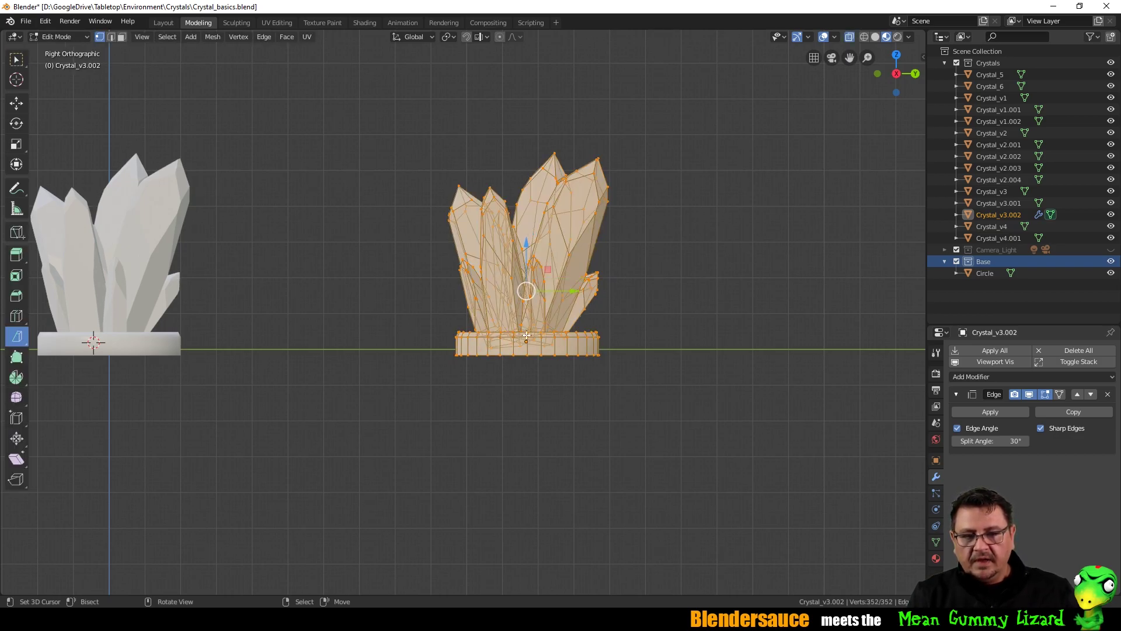
drag(529, 245, 532, 231)
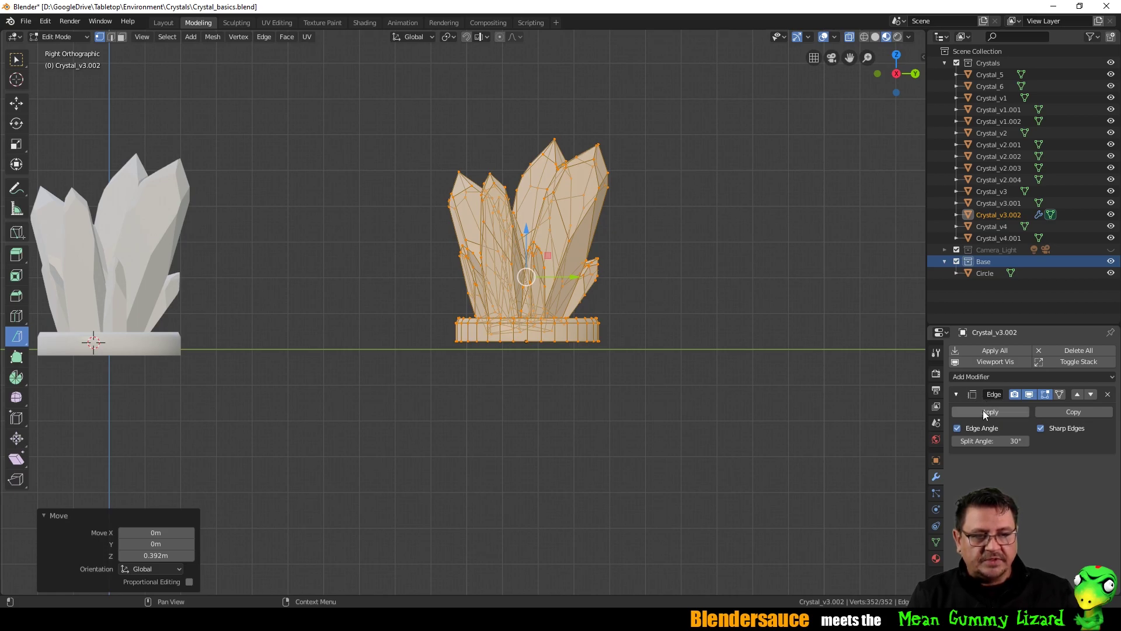
key(Tab)
drag(530, 298, 535, 302)
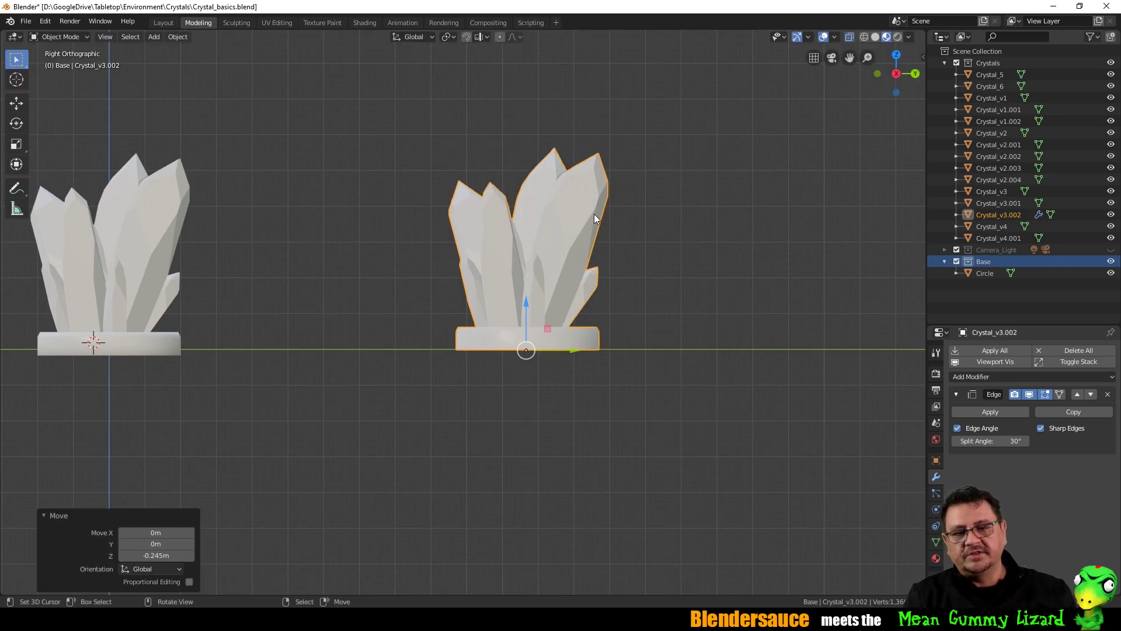
Examine the joined cluster copy beside the original cluster and the loose crystals from several angles.
middle_drag(592, 216, 587, 244)
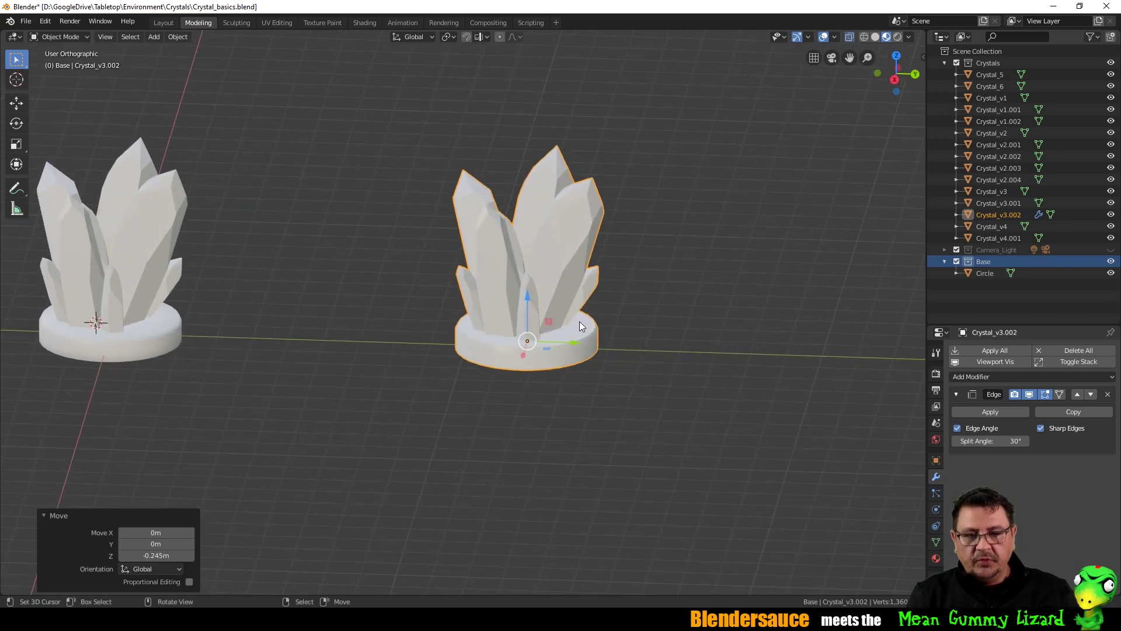
mouse_move(532, 204)
middle_down()
mouse_move(604, 244)
mouse_move(353, 188)
mouse_move(580, 202)
mouse_move(474, 186)
mouse_move(521, 171)
mouse_move(548, 182)
mouse_move(528, 189)
middle_up()
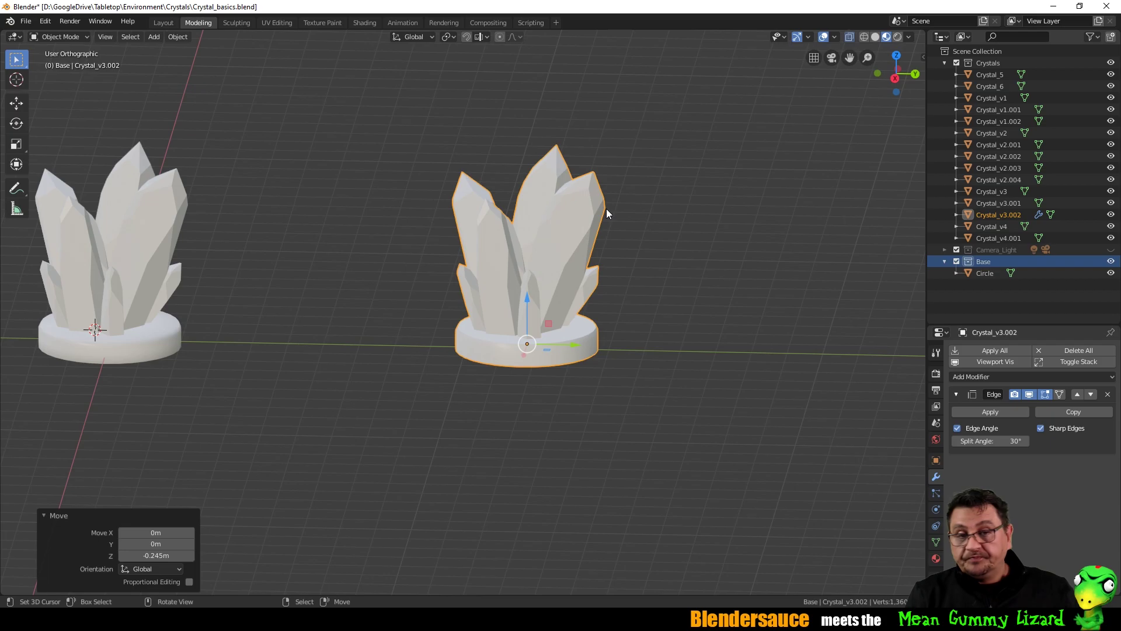
scroll(605, 208, up, 2)
scroll(605, 208, down, 3)
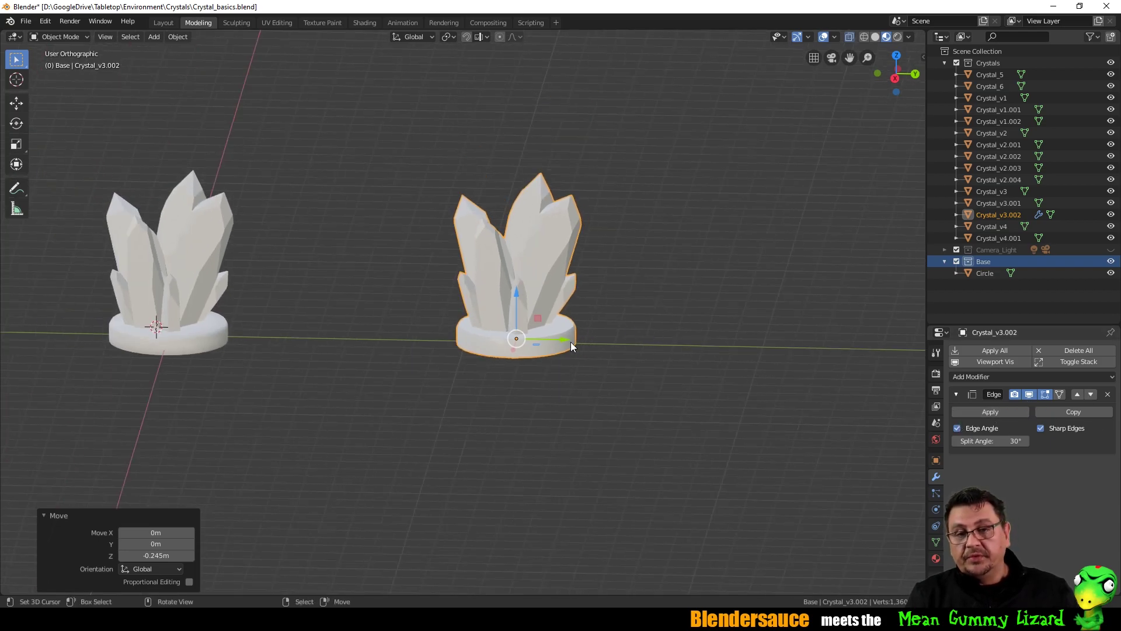
middle_drag(605, 265, 599, 330)
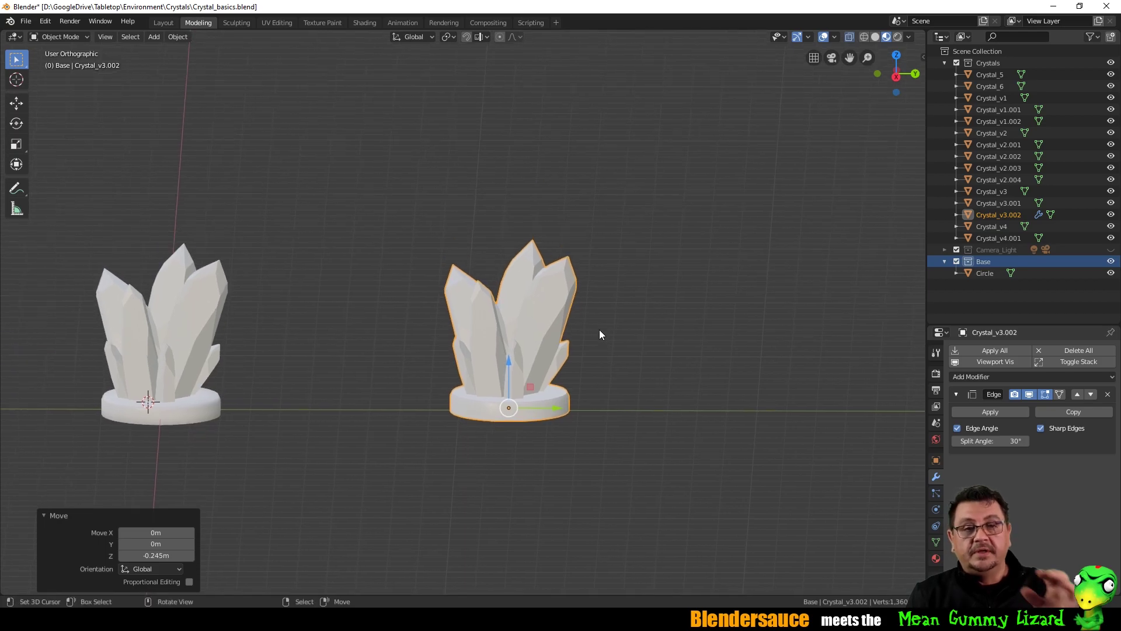
middle_drag(584, 324, 575, 323)
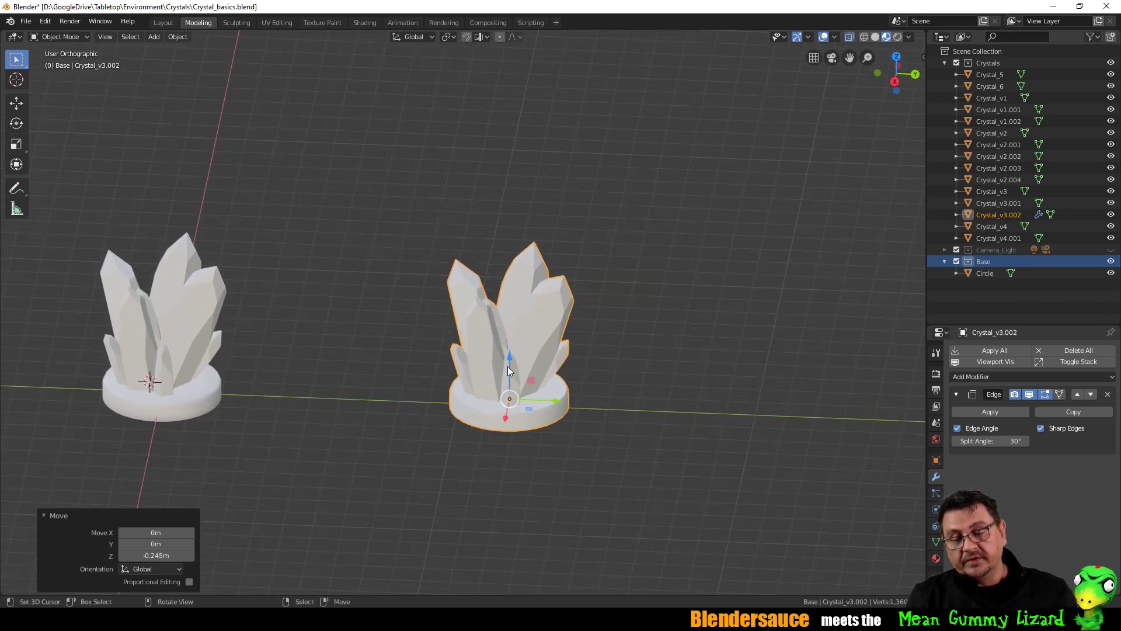
middle_drag(590, 320, 475, 290)
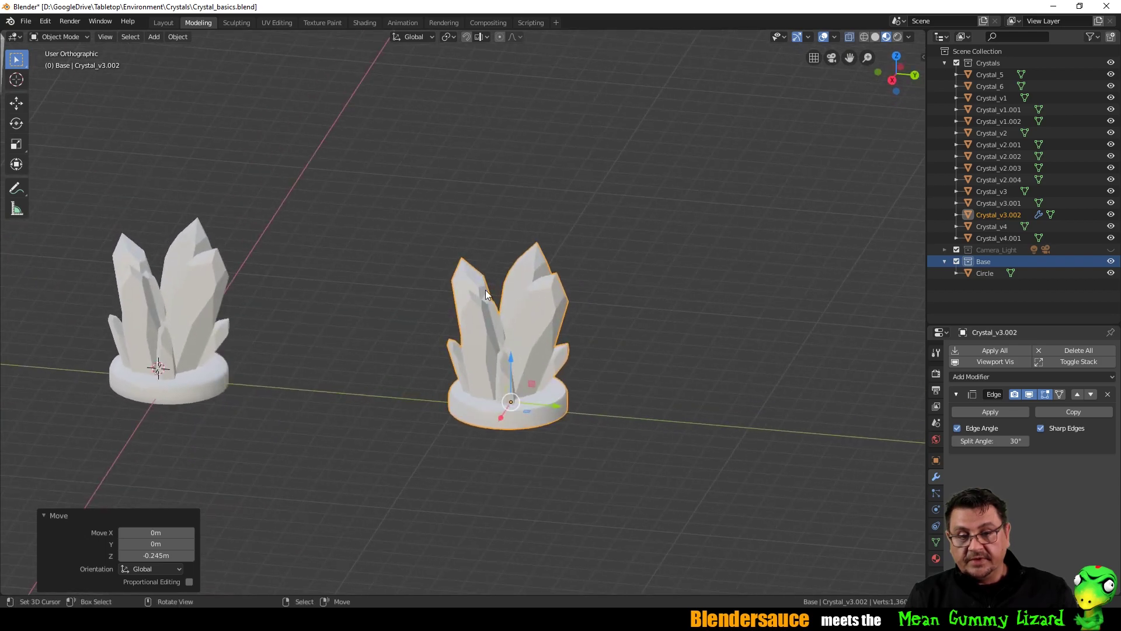
middle_drag(533, 323, 540, 301)
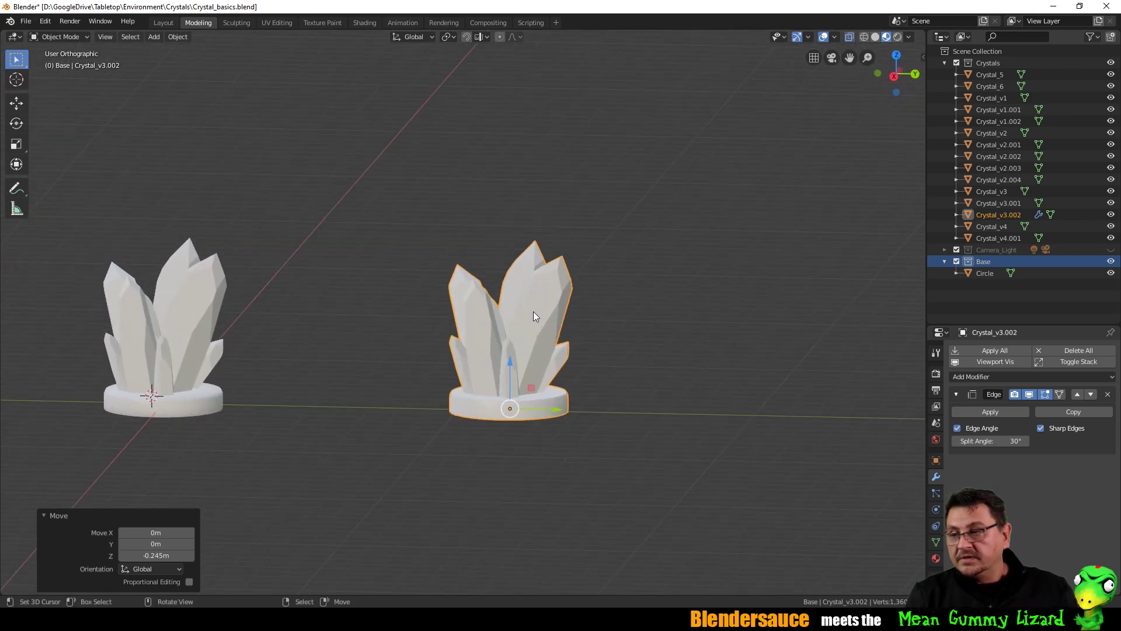
middle_drag(487, 289, 435, 310)
shift+middle_drag(246, 291, 513, 310)
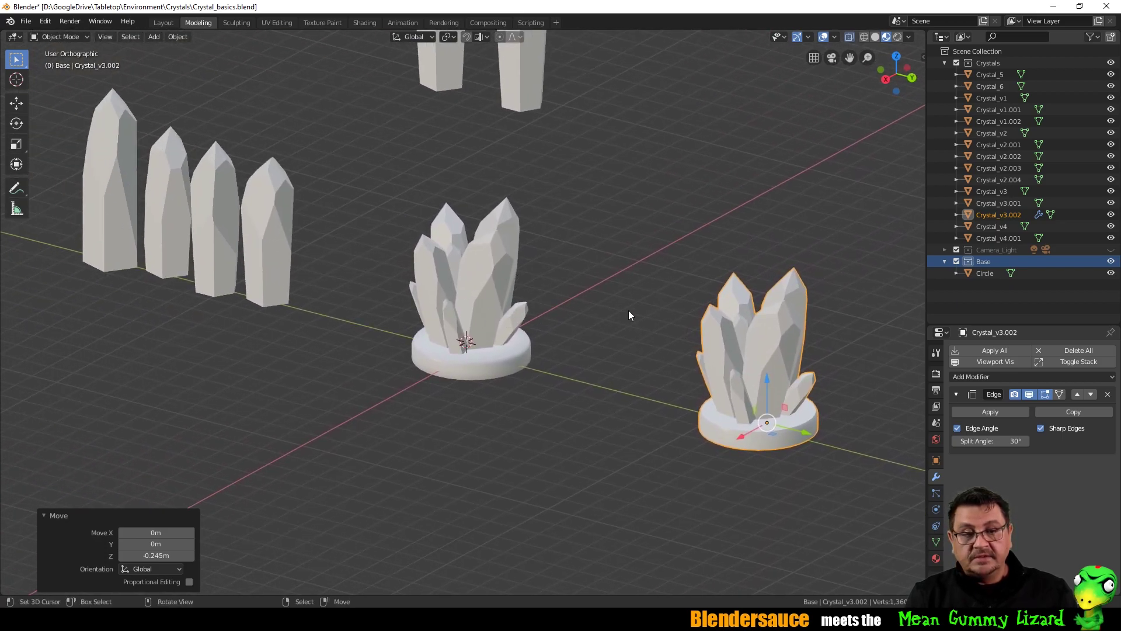
middle_drag(632, 318, 666, 311)
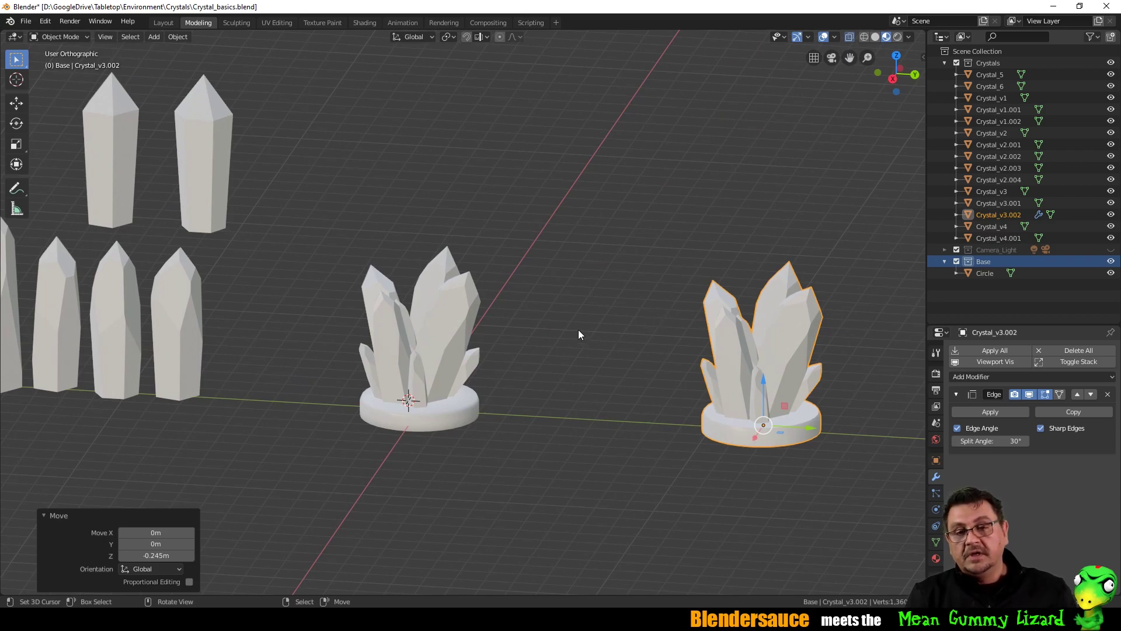
Select only the large front crystal in the original, unjoined cluster.
key(a)
click(440, 310)
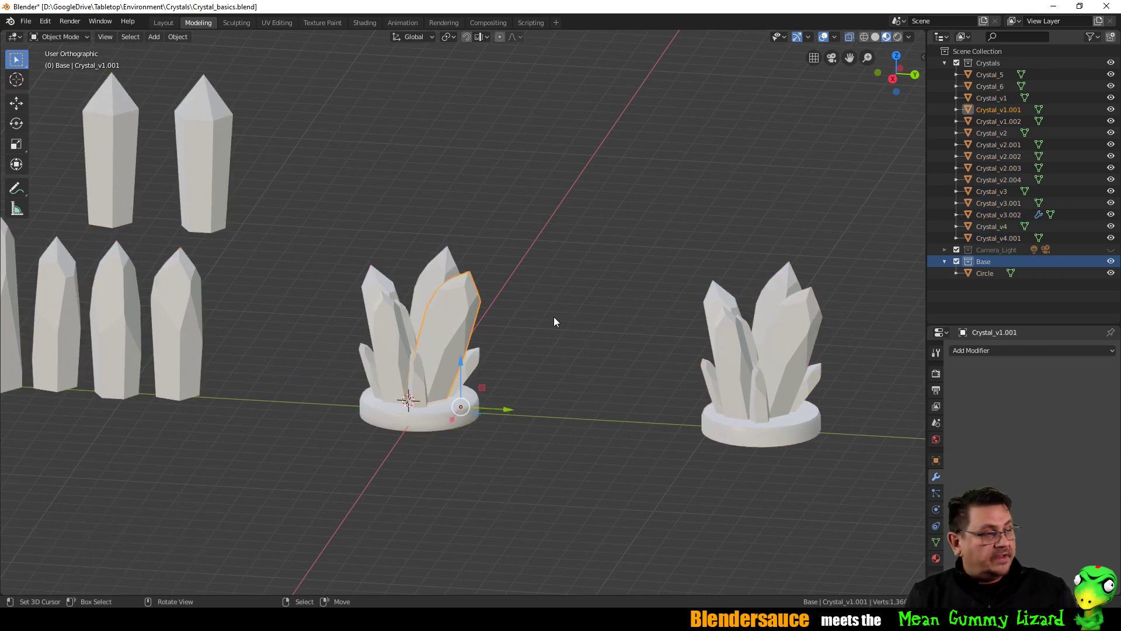